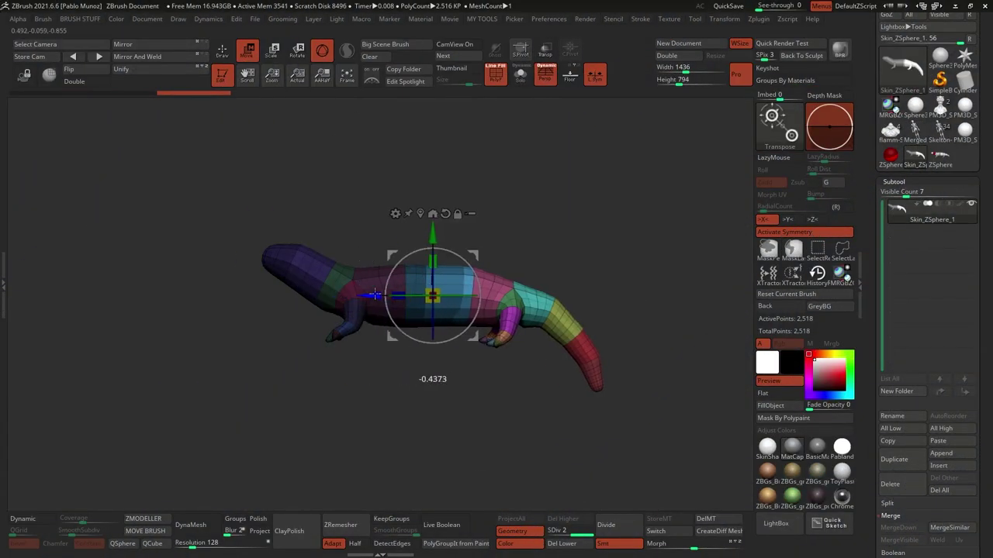
Select the Move brush and inspect the lizard's head, front foot and foreleg
key(q)
drag(443, 194, 475, 232)
key(b)
key(m)
key(v)
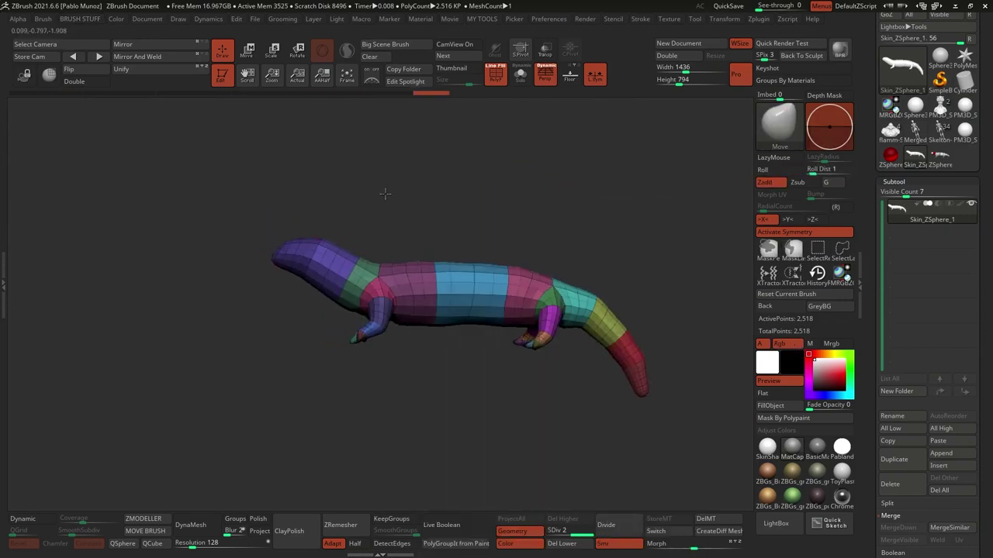
drag(368, 237, 377, 299)
key(space)
mouse_move(456, 277)
alt+mouse_down()
mouse_move(476, 233)
mouse_move(523, 268)
mouse_move(473, 279)
mouse_move(492, 299)
mouse_move(479, 212)
mouse_move(385, 338)
mouse_move(427, 187)
mouse_move(485, 200)
mouse_move(425, 179)
mouse_move(466, 334)
mouse_move(513, 310)
alt+mouse_up()
key(b)
key(Escape)
key(space)
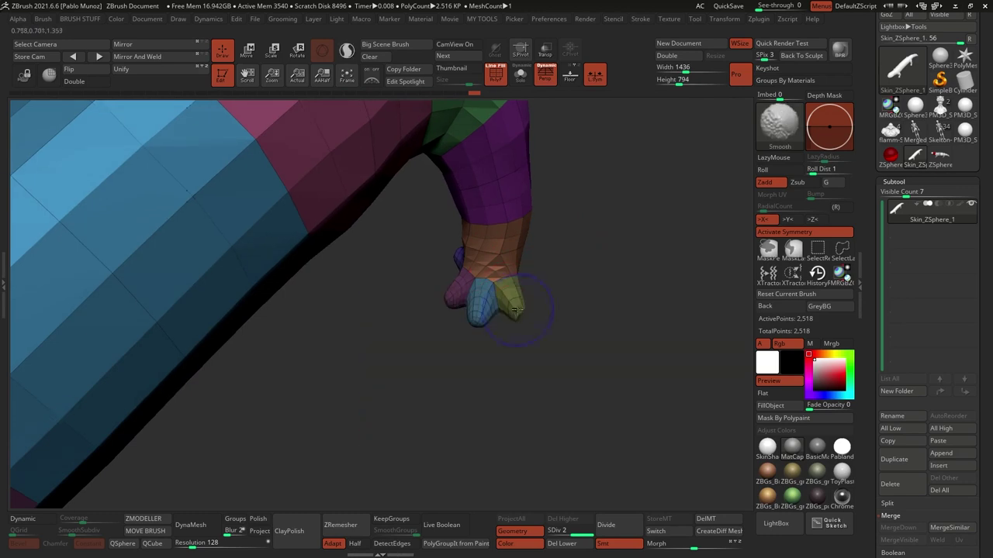
drag(475, 346, 431, 310)
Rotate the lizard 90° to lie horizontal, then Mirror And Weld it symmetrically
key(shift+p)
key(w)
drag(400, 215, 497, 219)
key(q)
drag(588, 282, 497, 233)
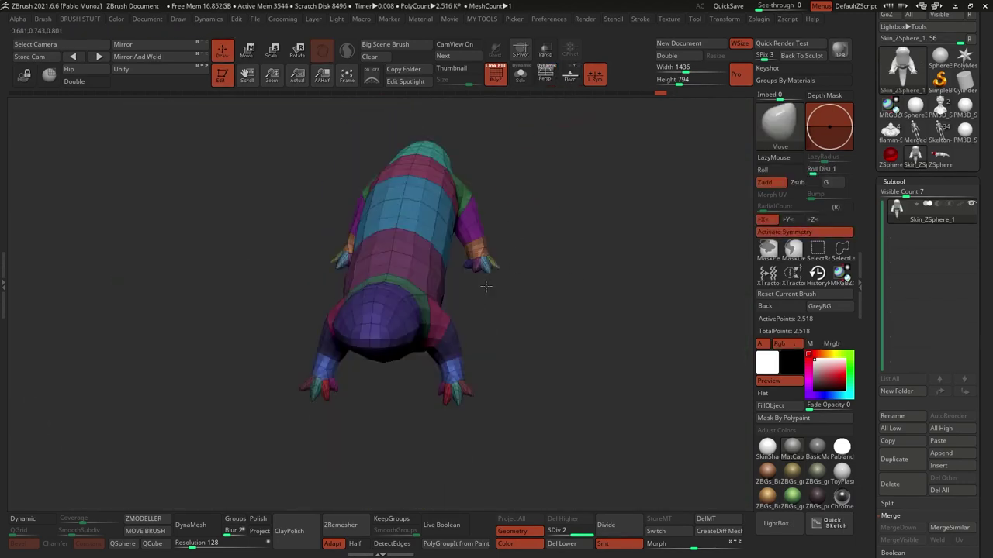
click(155, 44)
click(159, 55)
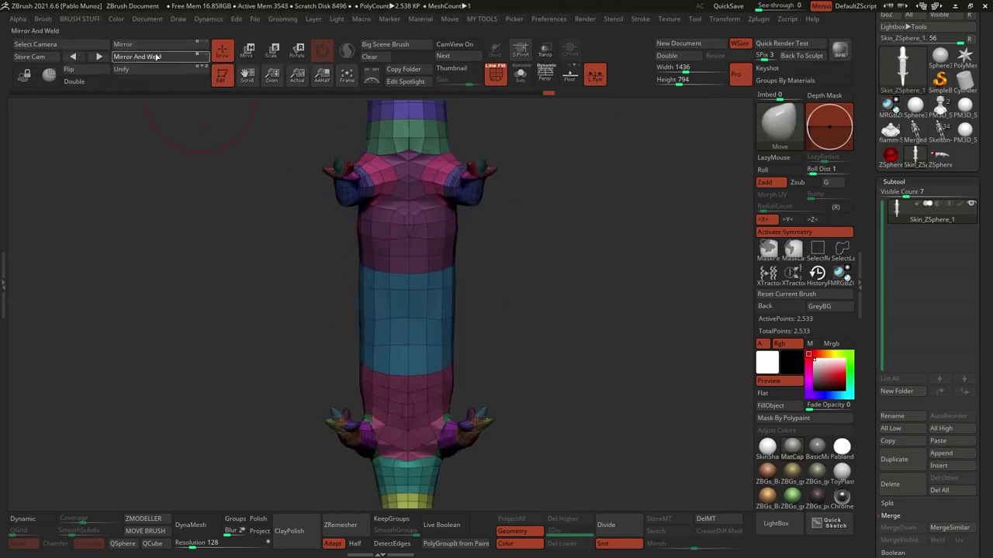
Add a pair of eyes to the lizard with the Append Eyes macro
drag(256, 194, 419, 257)
click(361, 19)
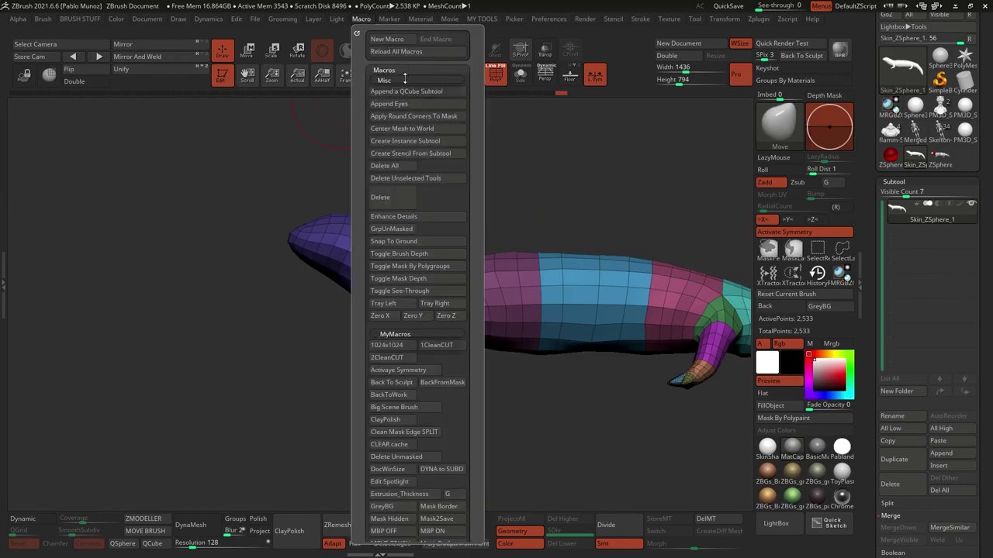
click(362, 18)
click(428, 104)
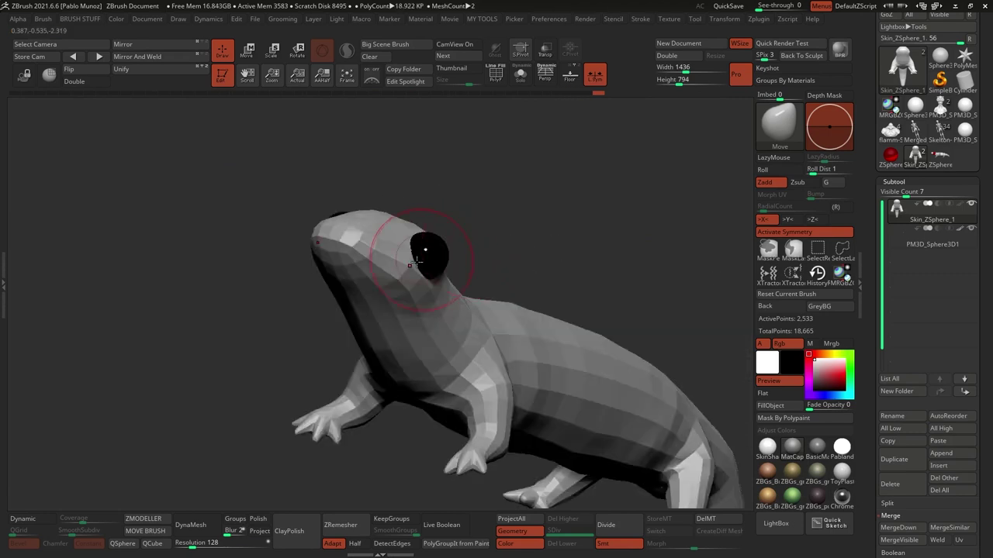
Stretch the masked lizard's tail longer with the Transpose gizmo
drag(477, 315, 481, 228)
drag(611, 178, 643, 178)
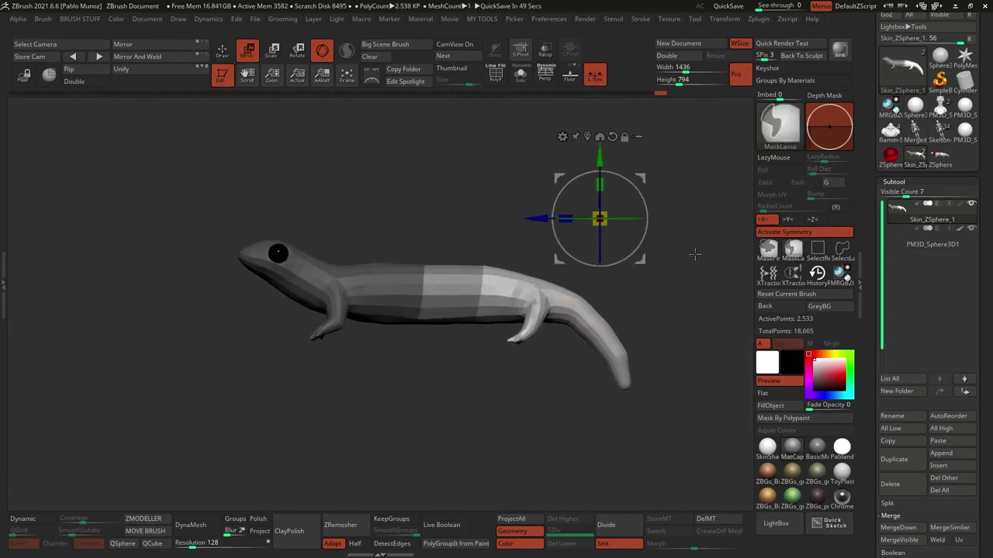
key(q)
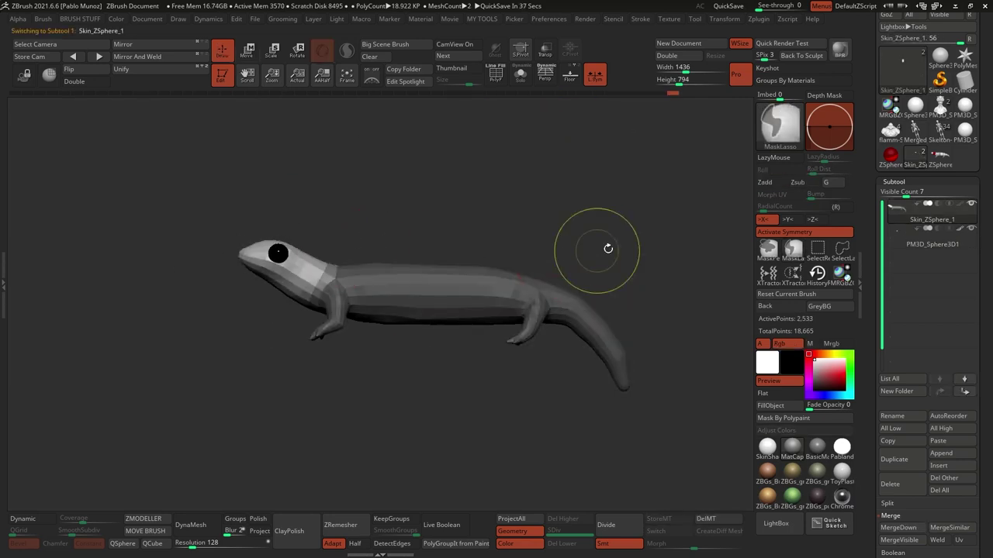
click(528, 234)
drag(505, 280, 535, 282)
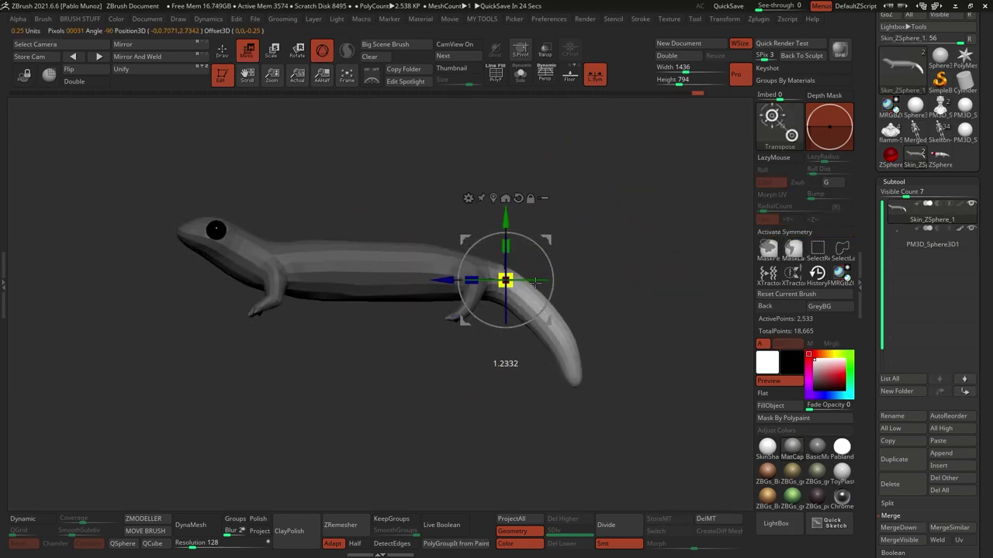
drag(593, 383, 505, 270)
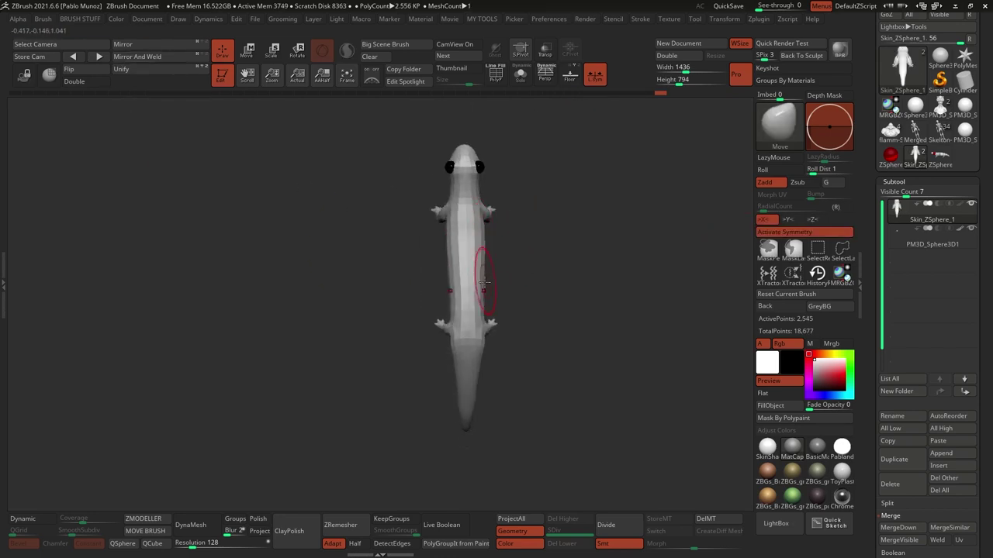
With PolyF on, hide the legs and group the visible body into one polygroup
mouse_move(393, 304)
mouse_down()
mouse_move(567, 255)
mouse_move(482, 325)
mouse_move(556, 351)
mouse_move(497, 325)
mouse_move(543, 279)
mouse_up()
key(p)
key(shift+f)
ctrl+shift+click(543, 279)
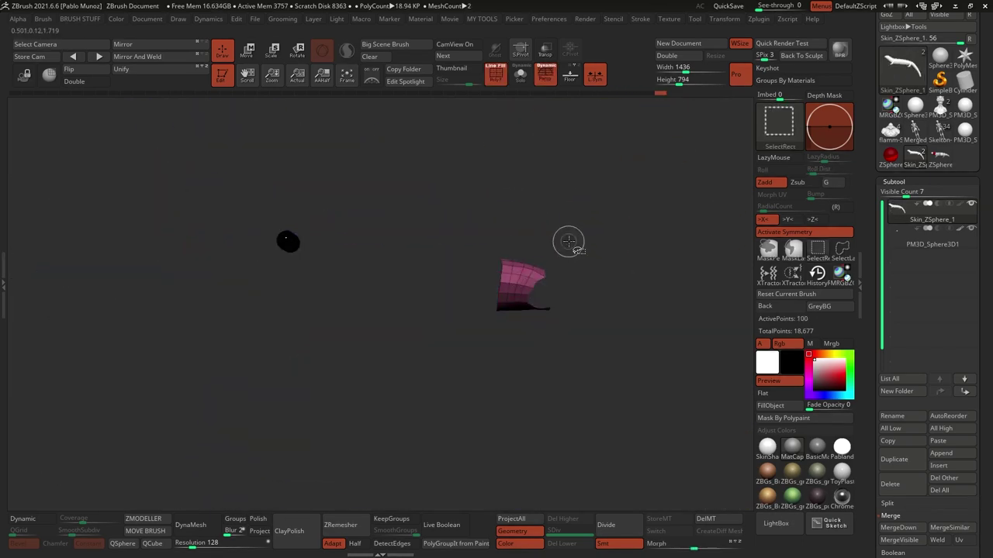
ctrl+shift+click(378, 288)
ctrl+shift+drag(636, 379, 543, 225)
key(ctrl+w)
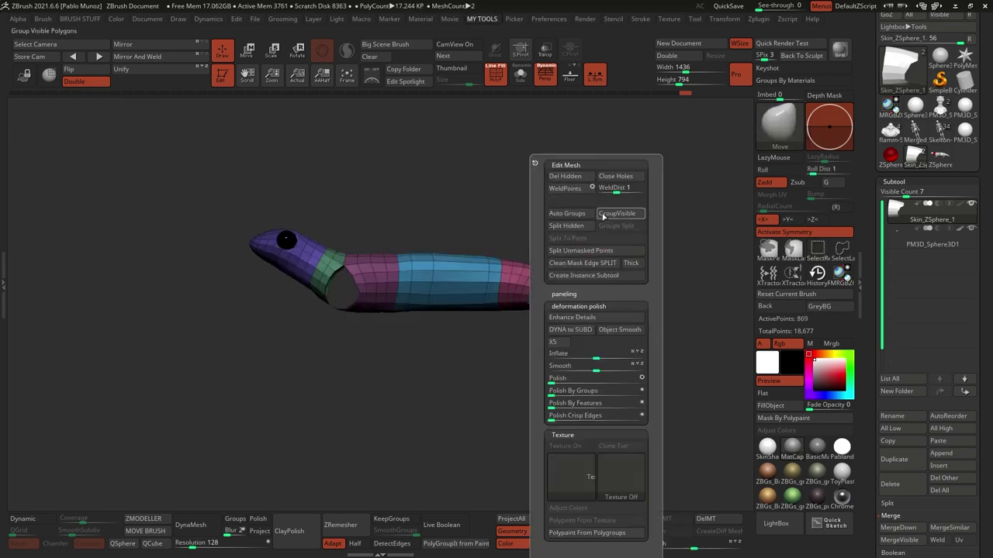
ctrl+shift+click(543, 186)
drag(543, 186, 506, 327)
Show the whole lizard again and check the body and leg groups from the side
ctrl+shift+click(506, 327)
ctrl+shift+click(466, 267)
drag(443, 299, 672, 213)
ctrl+shift+click(540, 262)
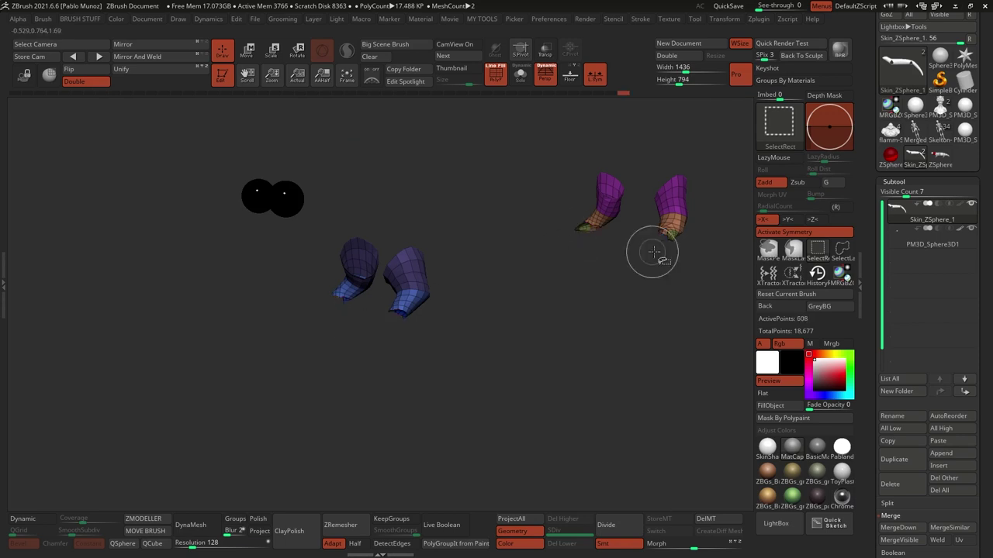
ctrl+shift+click(526, 373)
ctrl+shift+click(589, 315)
ctrl+shift+click(632, 339)
drag(631, 339, 462, 347)
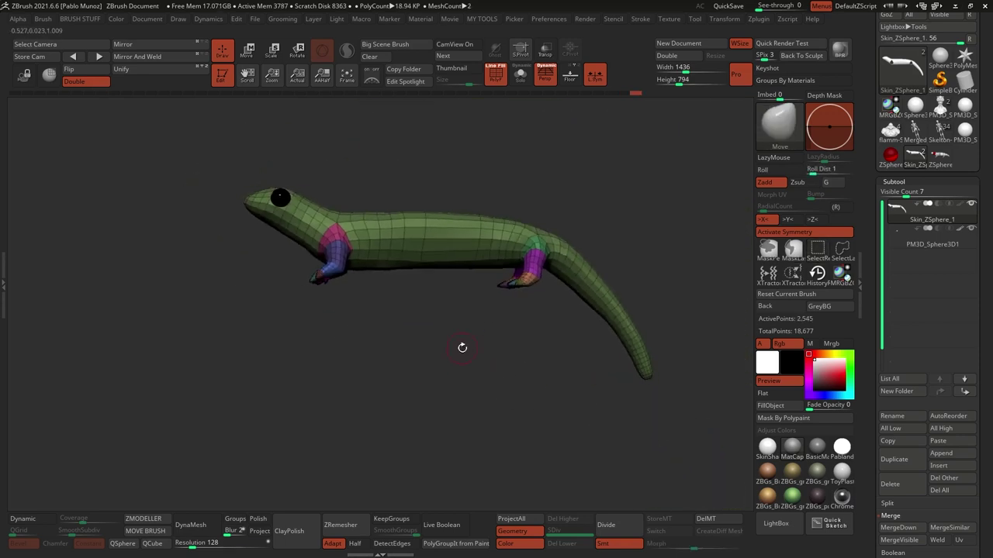
Retopologize the lizard with ZRemesher, rerunning it at a coarser density
click(341, 525)
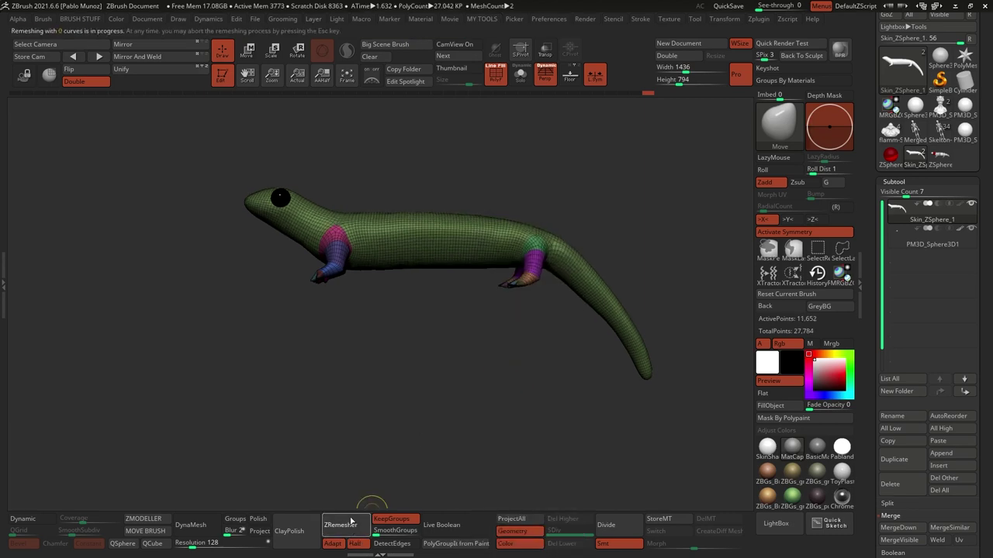
drag(384, 458, 380, 309)
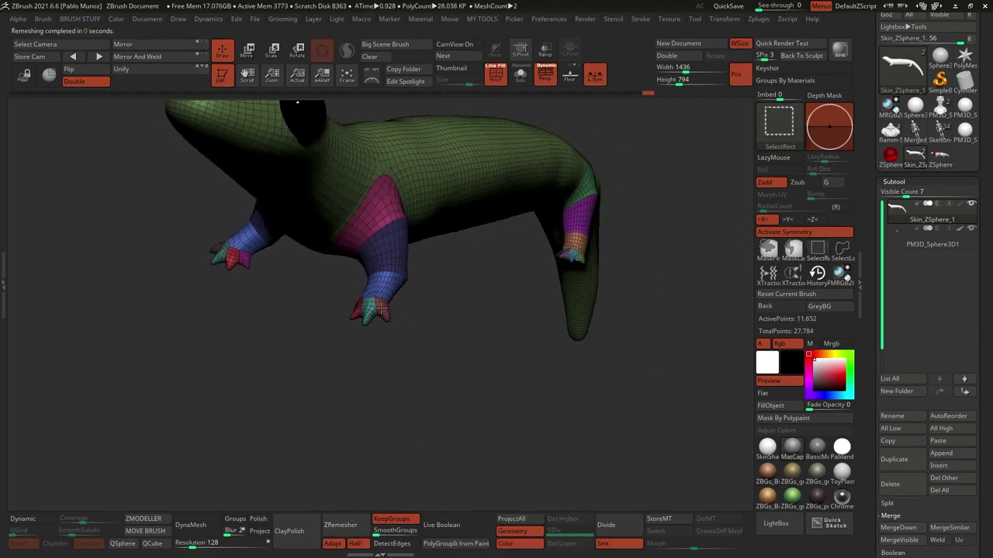
drag(587, 245, 572, 259)
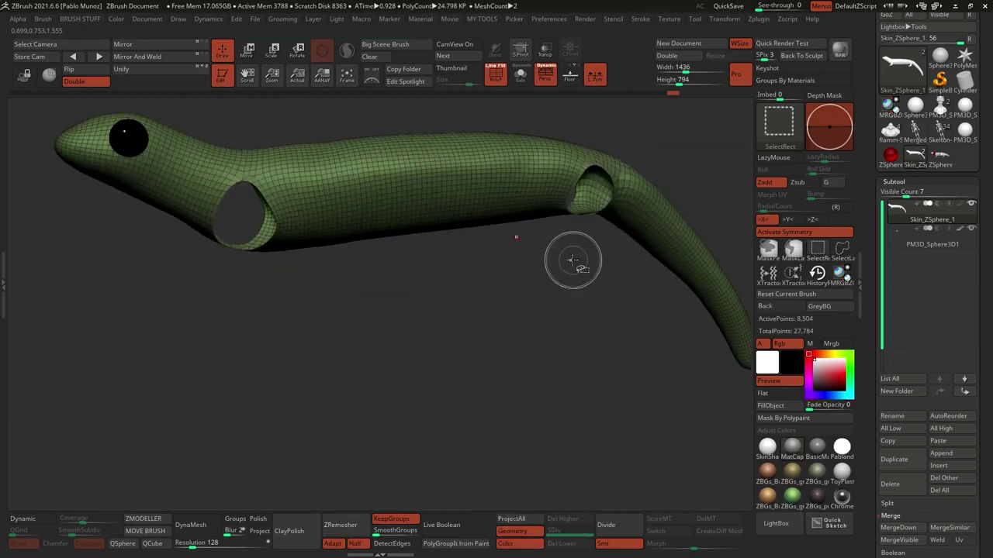
click(351, 524)
alt+drag(465, 349, 621, 233)
Reshape the leg and hand with the Inflate and Move brushes
key(b)
key(i)
key(n)
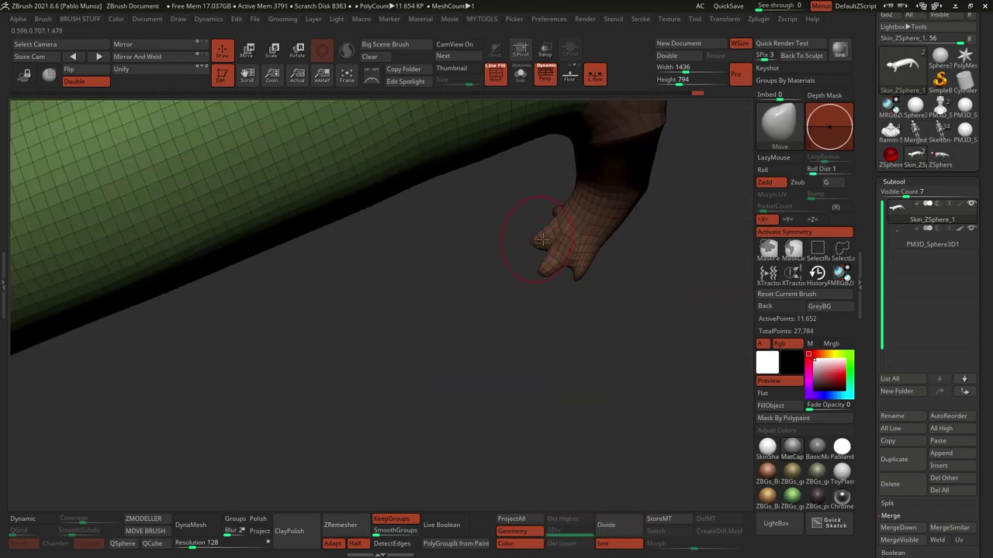
mouse_move(592, 295)
mouse_down()
mouse_move(587, 257)
mouse_move(643, 224)
mouse_move(453, 244)
mouse_move(465, 233)
mouse_move(534, 347)
mouse_up()
key(b)
key(m)
key(v)
key(b)
key(i)
key(n)
Remesh once more and refine the hands and fingers with the Move and Standard brushes
click(341, 525)
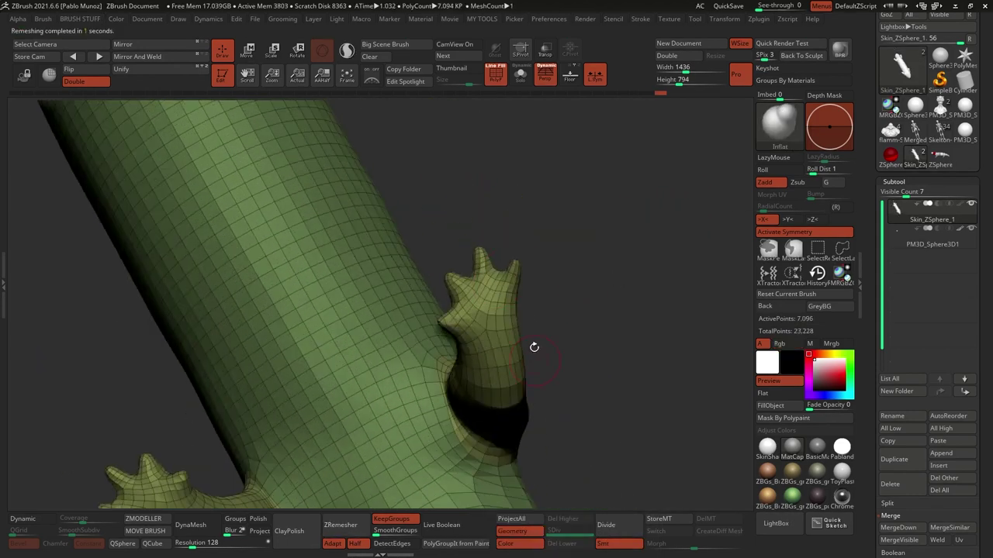
mouse_move(450, 312)
mouse_down()
mouse_move(534, 239)
mouse_move(465, 357)
mouse_move(543, 294)
mouse_move(496, 310)
mouse_move(446, 306)
mouse_move(481, 295)
mouse_move(457, 310)
mouse_move(442, 305)
mouse_move(535, 256)
mouse_move(406, 314)
mouse_move(474, 230)
mouse_move(372, 361)
mouse_move(538, 224)
mouse_move(505, 320)
mouse_up()
key(b)
key(m)
key(v)
key(b)
key(s)
key(t)
drag(388, 246, 582, 260)
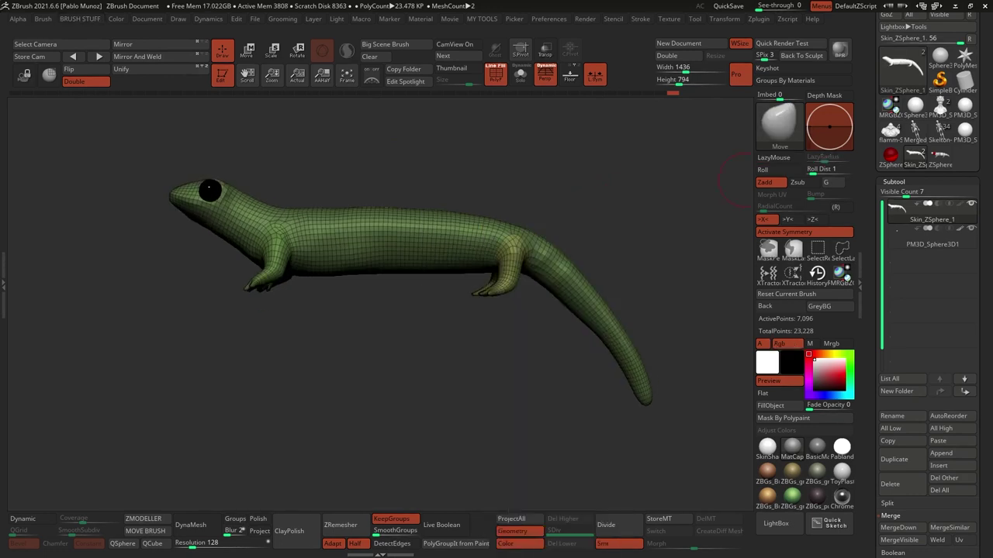
Turn off PolyF, keep the bent tail pose, and scale the torso with Transpose
drag(577, 214, 566, 244)
key(shift+f)
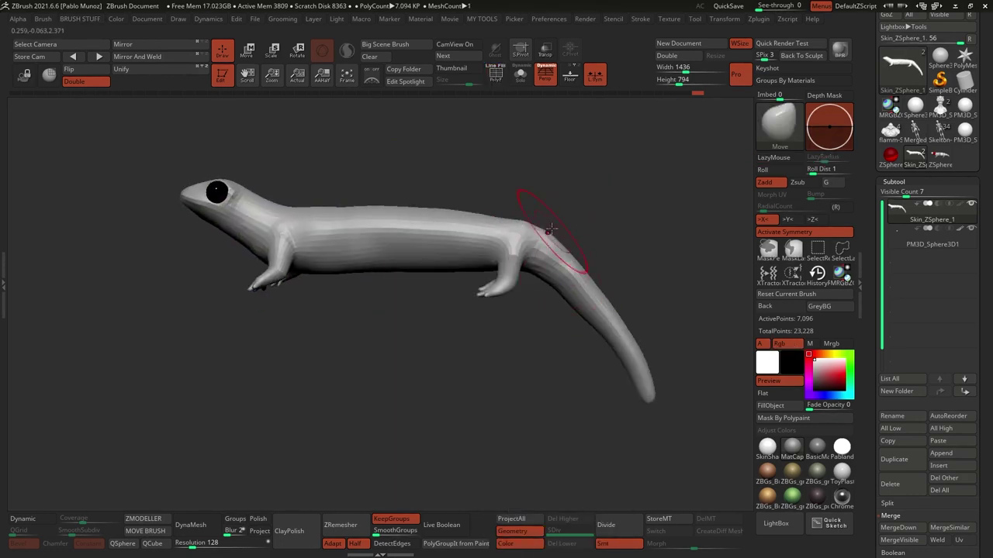
key(ctrl+z)
key(ctrl+z)
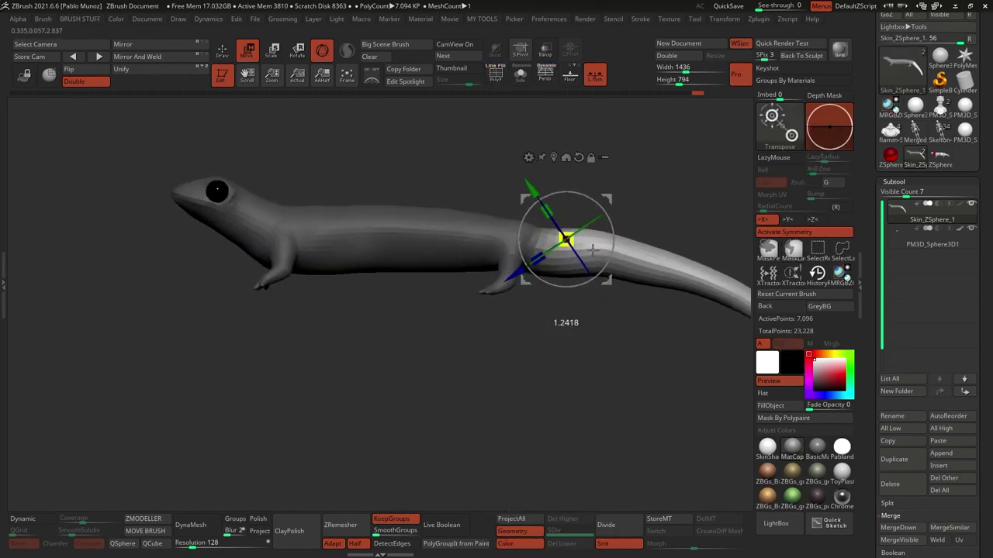
key(ctrl+z)
key(q)
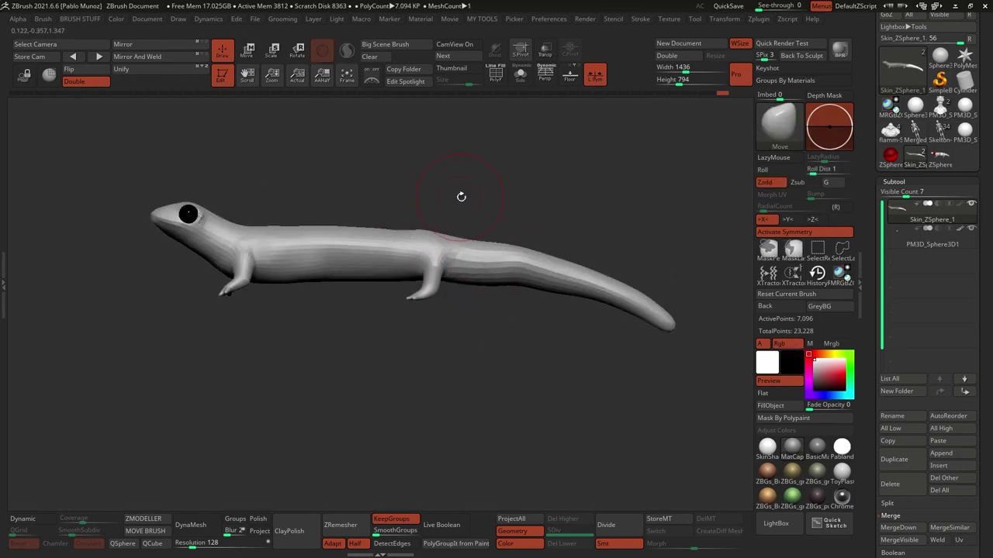
drag(662, 327, 472, 319)
key(w)
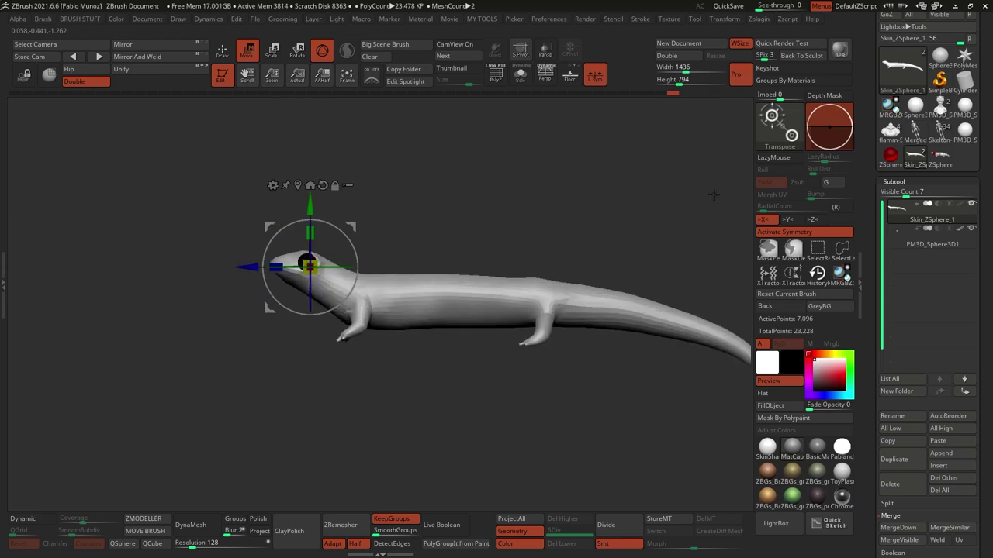
key(space)
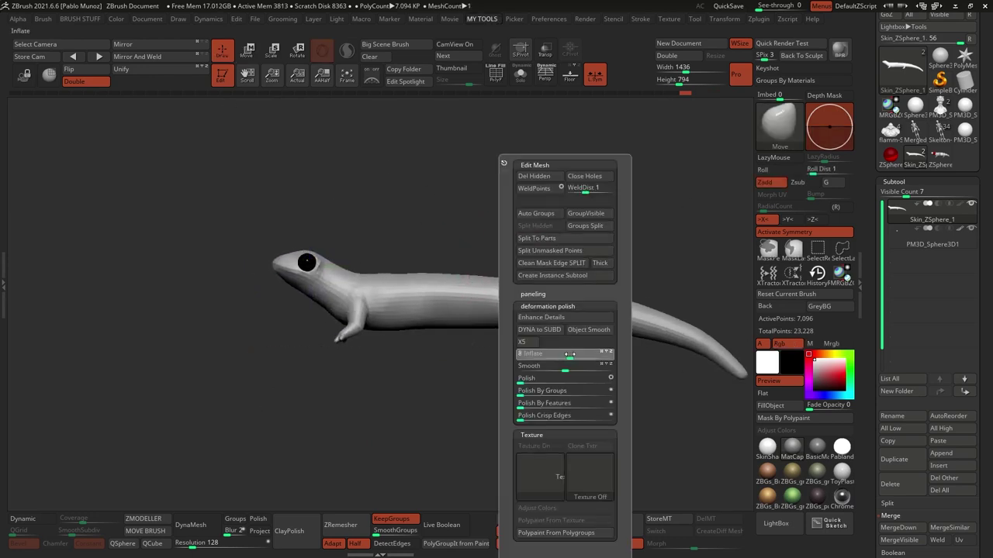
key(b)
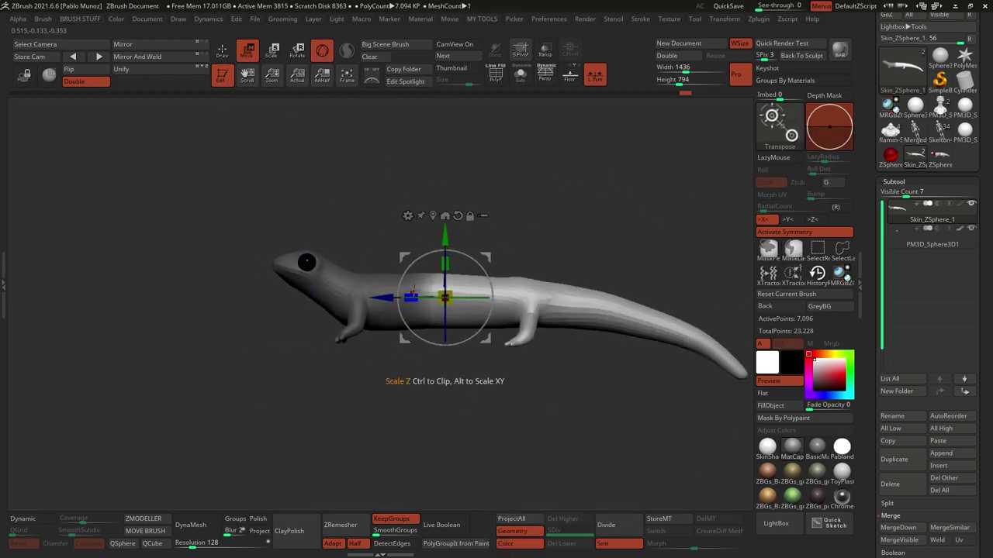
key(q)
Sculpt the body with the Standard brush and subdivide it to level 4
mouse_move(386, 273)
right_down()
mouse_move(434, 256)
mouse_move(537, 270)
right_up()
key(b)
key(s)
key(t)
key(p)
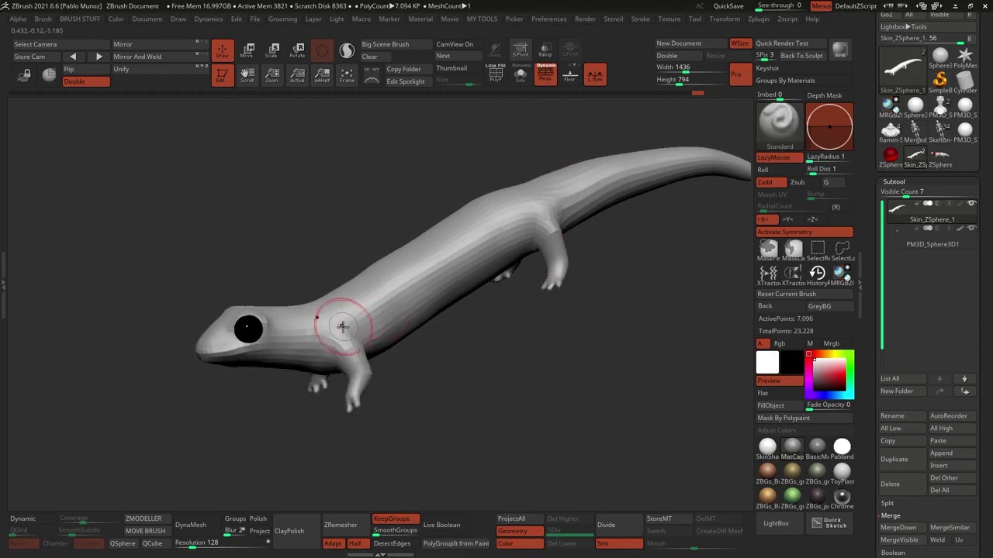
right_drag(402, 264, 639, 198)
mouse_move(380, 303)
shift+right_down()
mouse_move(470, 211)
mouse_move(550, 169)
mouse_move(448, 187)
mouse_move(548, 236)
shift+right_up()
right_drag(429, 207, 558, 302)
key(space)
key(space)
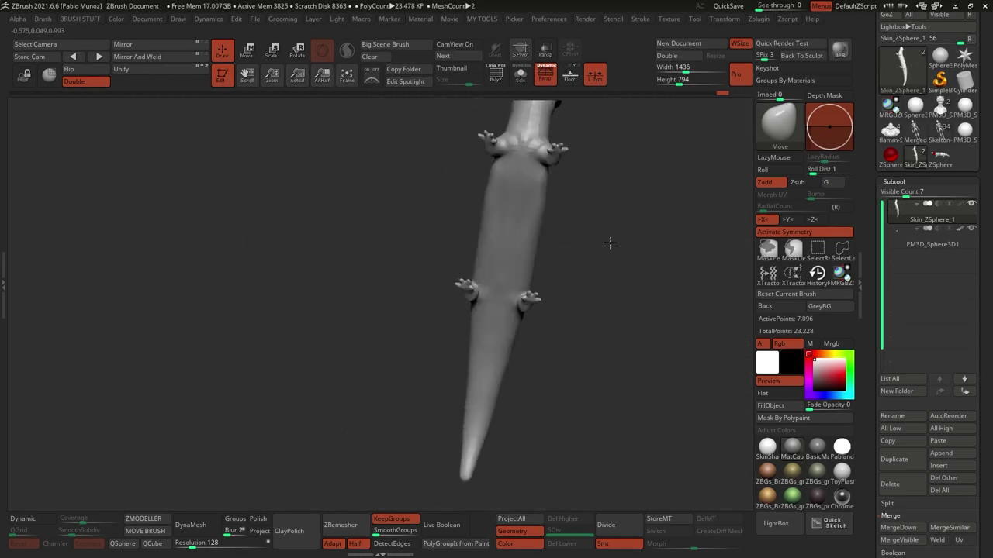
right_drag(481, 334, 492, 365)
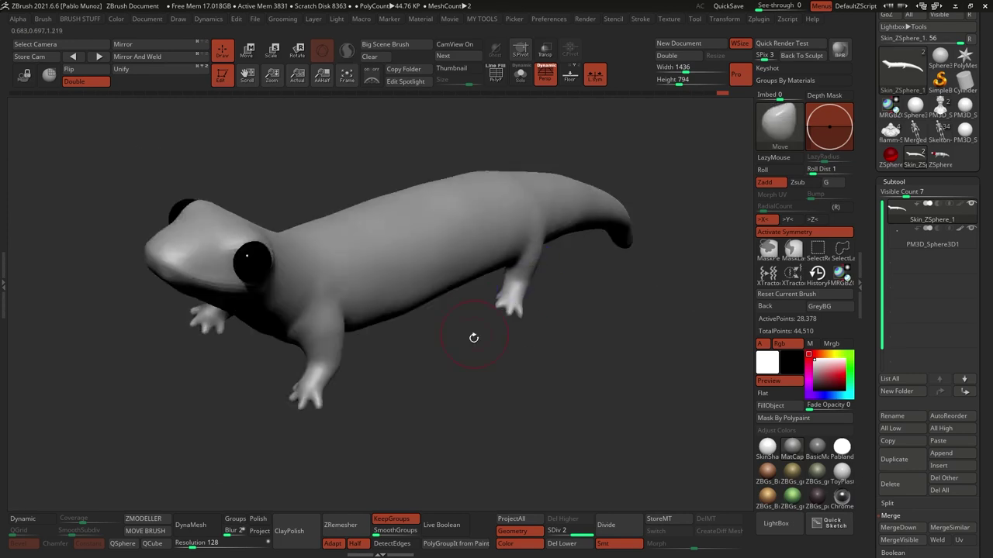
mouse_move(473, 336)
right_down()
mouse_move(540, 333)
mouse_move(470, 293)
mouse_move(557, 262)
mouse_move(410, 350)
mouse_move(507, 310)
right_up()
Hide the eyes and pick the Clay brush (B-C-L) to sculpt the lizard's head
key(space)
key(ctrl+shift+s)
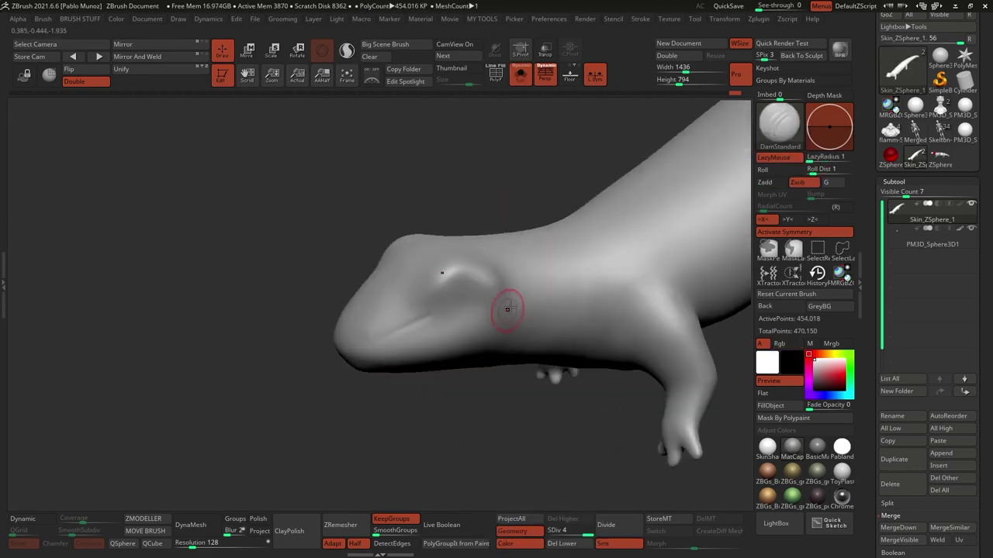
mouse_move(526, 147)
right_down()
mouse_move(497, 232)
mouse_move(587, 182)
right_up()
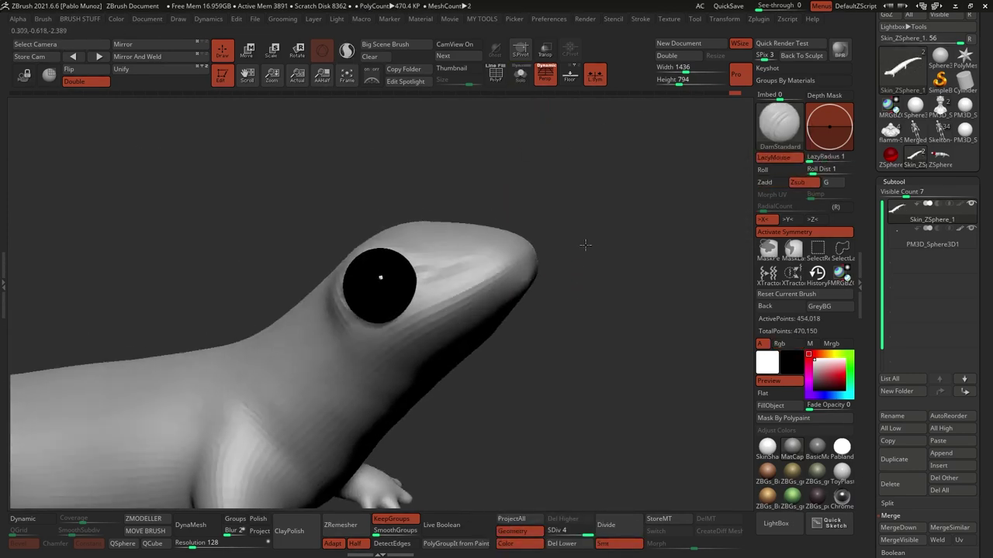
key(b)
key(c)
key(l)
mouse_move(347, 310)
right_down()
mouse_move(508, 288)
mouse_move(330, 225)
mouse_move(406, 255)
mouse_move(452, 204)
mouse_move(437, 259)
mouse_move(486, 310)
mouse_move(418, 299)
mouse_move(439, 315)
mouse_move(453, 296)
right_up()
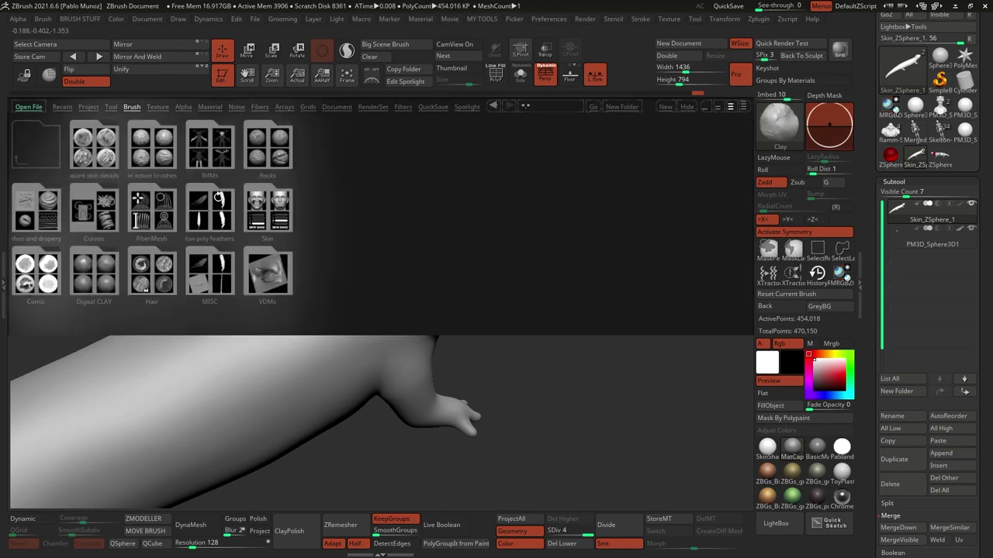
Load a stronger Smooth brush and DamStandard, then smooth and carve the head and side
double_click(42, 146)
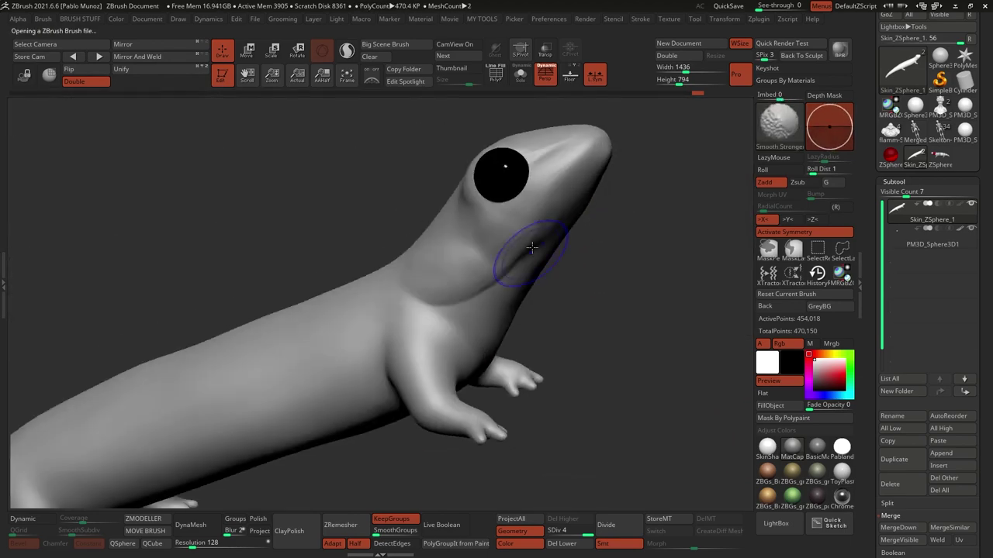
mouse_move(466, 262)
right_down()
mouse_move(557, 245)
mouse_move(513, 277)
mouse_move(504, 264)
mouse_move(437, 295)
mouse_move(573, 334)
mouse_move(525, 226)
mouse_move(418, 277)
right_up()
key(b)
key(d)
key(s)
key(space)
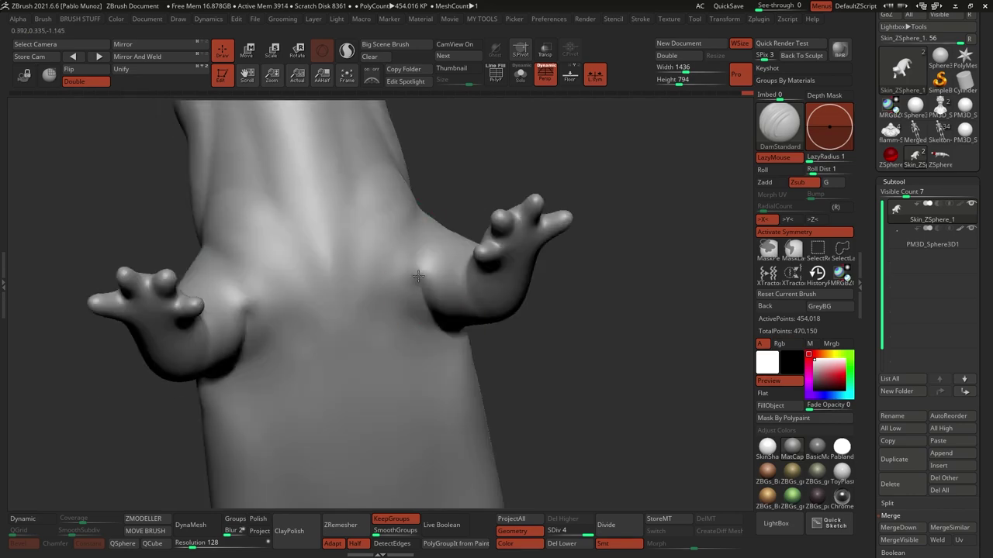
right_drag(453, 332, 445, 322)
mouse_move(471, 212)
right_down()
mouse_move(395, 240)
mouse_move(468, 224)
mouse_move(499, 290)
mouse_move(432, 206)
mouse_move(414, 228)
mouse_move(357, 241)
mouse_move(415, 283)
mouse_move(435, 232)
mouse_move(405, 173)
mouse_move(331, 300)
mouse_move(388, 256)
mouse_move(450, 233)
mouse_move(497, 230)
mouse_move(501, 189)
mouse_move(528, 235)
right_up()
Build up clay around the eye socket and reposition the eyeball with the move gizmo
key(b)
key(c)
key(l)
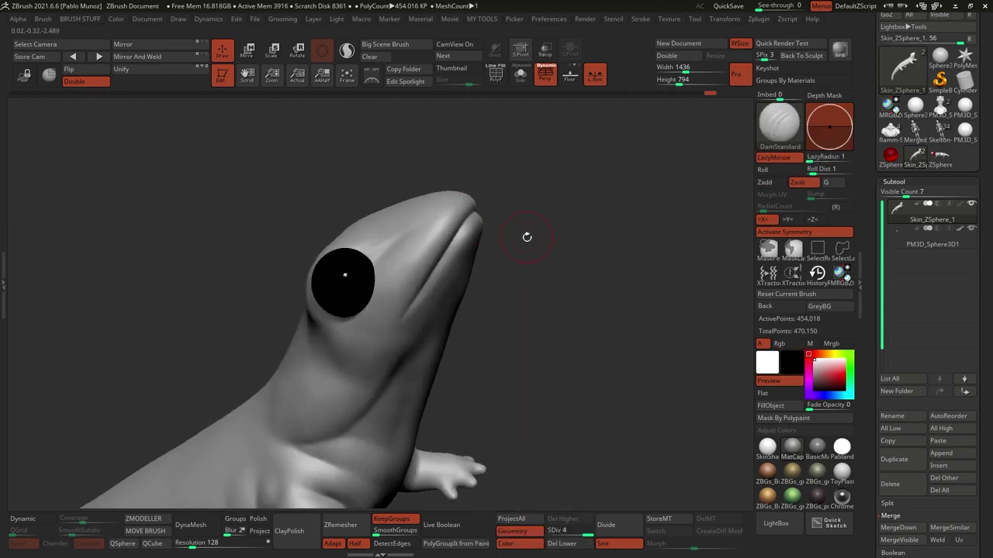
mouse_move(897, 208)
right_drag(465, 210, 403, 256)
right_drag(380, 288, 489, 243)
right_click(397, 264)
mouse_move(396, 264)
right_down()
mouse_move(395, 228)
mouse_move(392, 236)
mouse_move(460, 212)
right_up()
key(w)
alt+click(425, 252)
mouse_move(475, 268)
right_down()
mouse_move(576, 204)
mouse_move(536, 230)
mouse_move(543, 240)
mouse_move(514, 288)
mouse_move(463, 262)
mouse_move(484, 291)
mouse_move(430, 197)
mouse_move(471, 264)
mouse_move(463, 301)
mouse_move(473, 222)
mouse_move(473, 277)
mouse_move(415, 266)
mouse_move(580, 230)
mouse_move(555, 223)
right_up()
alt+click(480, 268)
Build up the jaw line with ClayBuildup and pull it into shape with the Move brush
key(b)
key(c)
key(l)
key(space)
mouse_move(492, 249)
right_down()
mouse_move(465, 256)
mouse_move(502, 254)
mouse_move(458, 226)
right_up()
key(b)
key(m)
key(v)
key(space)
key(space)
Carve creases with DamStandard and add clay around the neck in three-quarter view
key(b)
key(d)
key(s)
scroll(512, 252, up, 5)
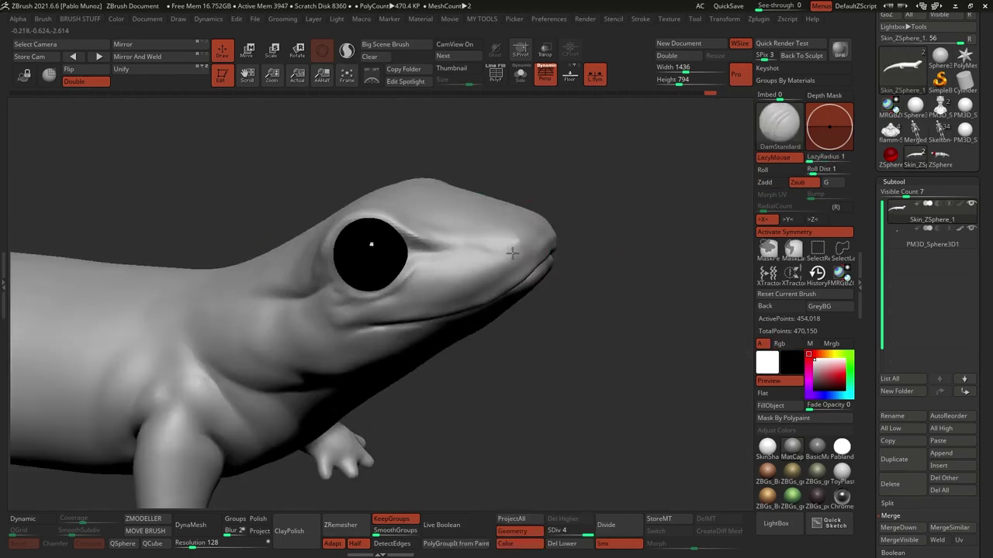
right_drag(549, 255, 465, 261)
key(b)
key(c)
key(l)
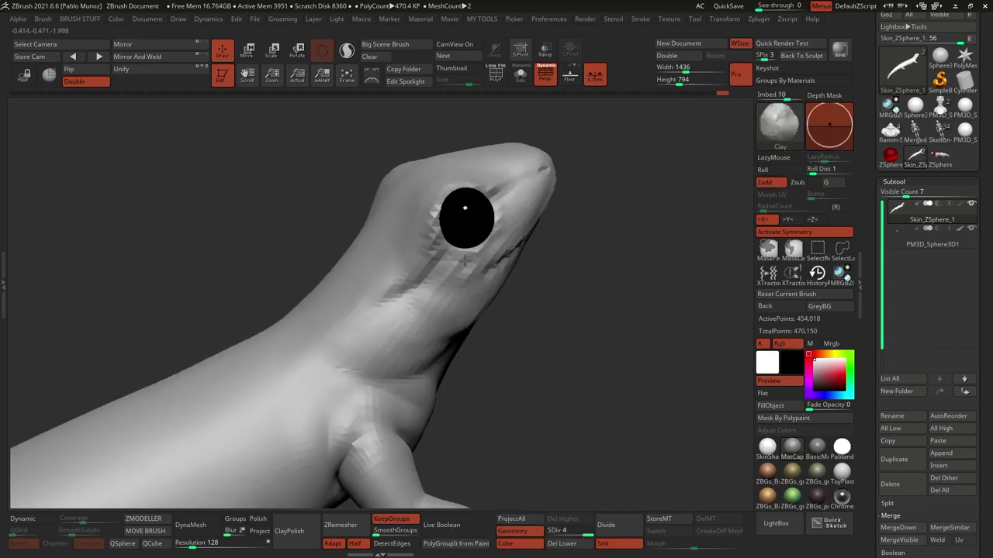
mouse_move(440, 204)
right_down()
mouse_move(377, 261)
mouse_move(454, 199)
mouse_move(333, 277)
mouse_move(364, 290)
mouse_move(460, 227)
mouse_move(427, 282)
mouse_move(733, 281)
mouse_move(583, 262)
mouse_move(406, 259)
mouse_move(423, 190)
mouse_move(492, 200)
mouse_move(488, 326)
mouse_move(478, 266)
mouse_move(526, 281)
mouse_move(512, 301)
mouse_move(484, 211)
mouse_move(549, 251)
mouse_move(398, 222)
mouse_move(517, 362)
mouse_move(354, 354)
mouse_move(406, 318)
mouse_move(512, 300)
mouse_move(731, 100)
mouse_move(733, 232)
right_up()
Carve, smooth and build up the front legs into rounded shoulders with tapered toes
key(b)
key(d)
key(s)
key(shift)
key(space)
key(b)
key(c)
key(l)
key(space)
Raise and carve the tail from above with the Standard and DamStandard brushes
key(b)
key(s)
key(t)
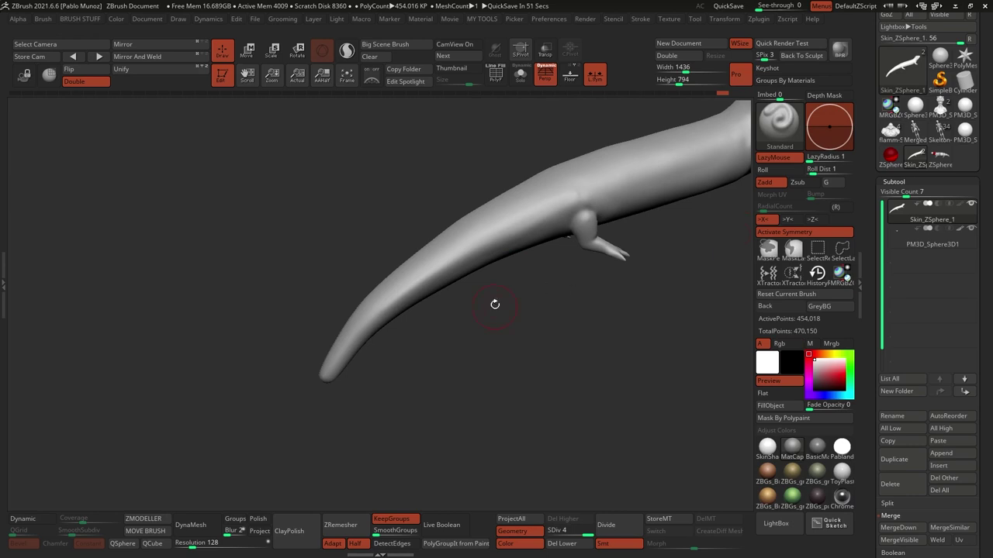
right_drag(495, 305, 550, 155)
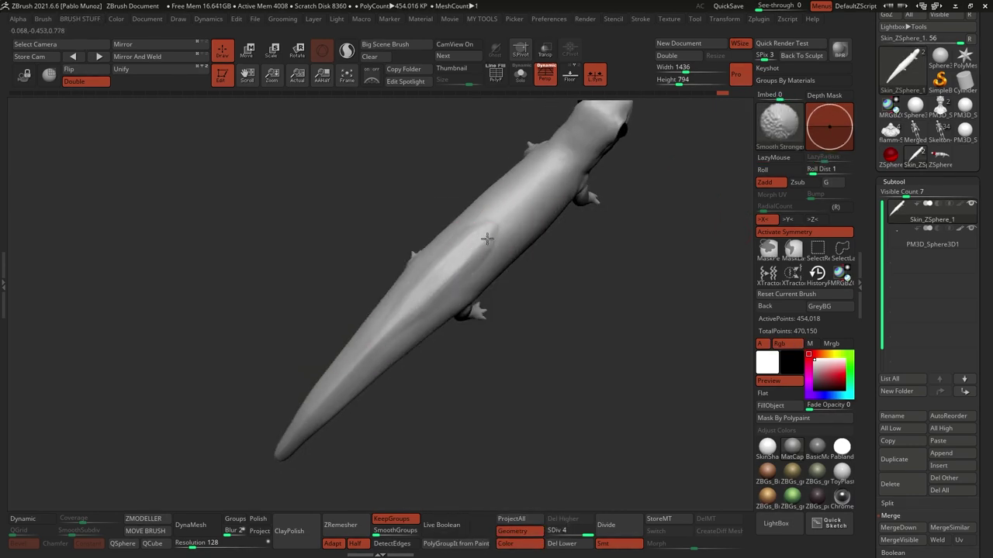
mouse_move(430, 304)
right_down()
mouse_move(548, 168)
mouse_move(484, 245)
mouse_move(465, 245)
right_up()
key(b)
key(d)
key(s)
key(space)
mouse_move(393, 315)
right_down()
mouse_move(498, 217)
mouse_move(474, 257)
right_up()
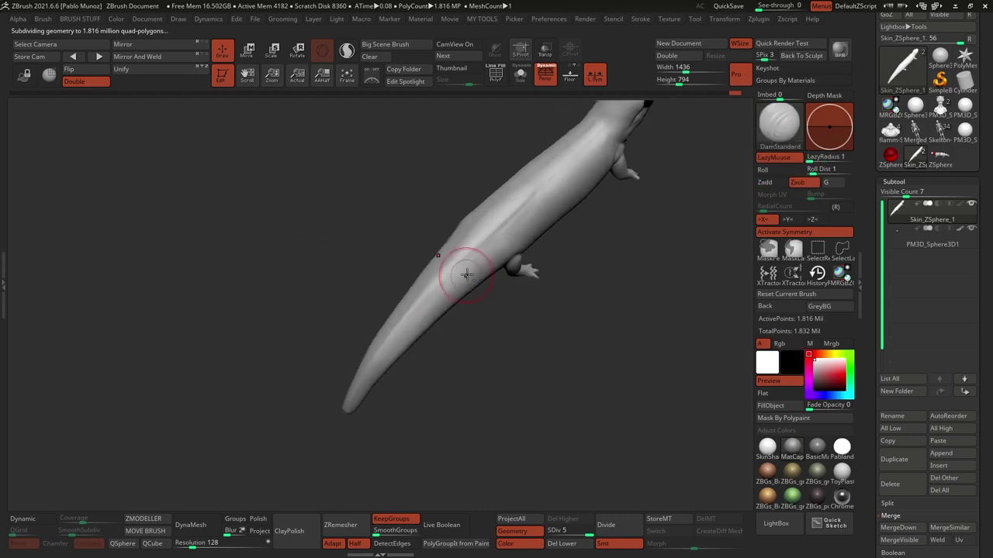
Drop a subdivision level and soften the tail's top ridge with Standard and hPolish
key(b)
key(s)
key(t)
right_drag(454, 237, 418, 288)
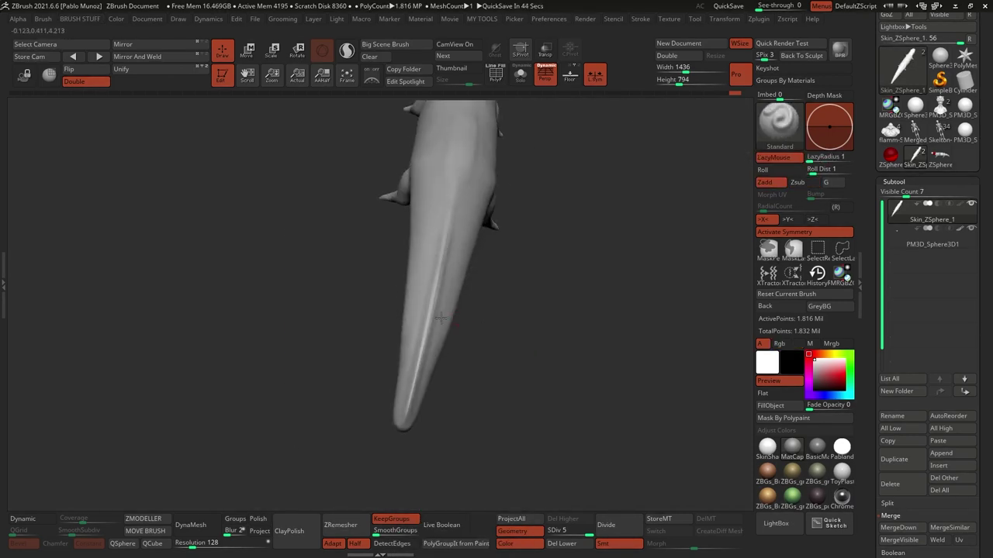
key(shift+d)
key(shift+d)
key(shift+d)
mouse_move(402, 411)
right_down()
mouse_move(488, 339)
mouse_move(422, 404)
right_up()
key(b)
key(h)
key(p)
Return to the highest subdivision level and check the tapered tail from the side
key(d)
key(d)
key(d)
right_drag(576, 324, 430, 409)
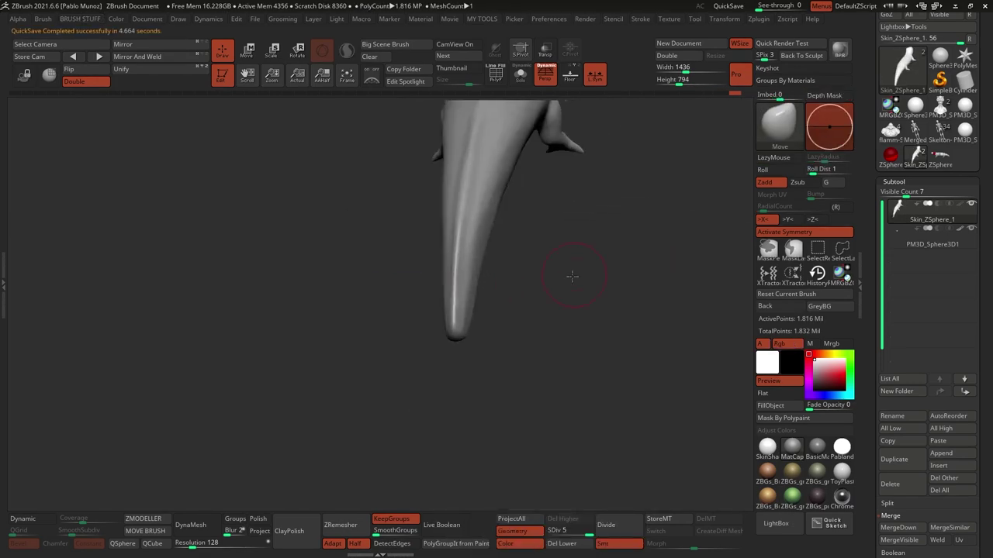
right_drag(459, 343, 482, 329)
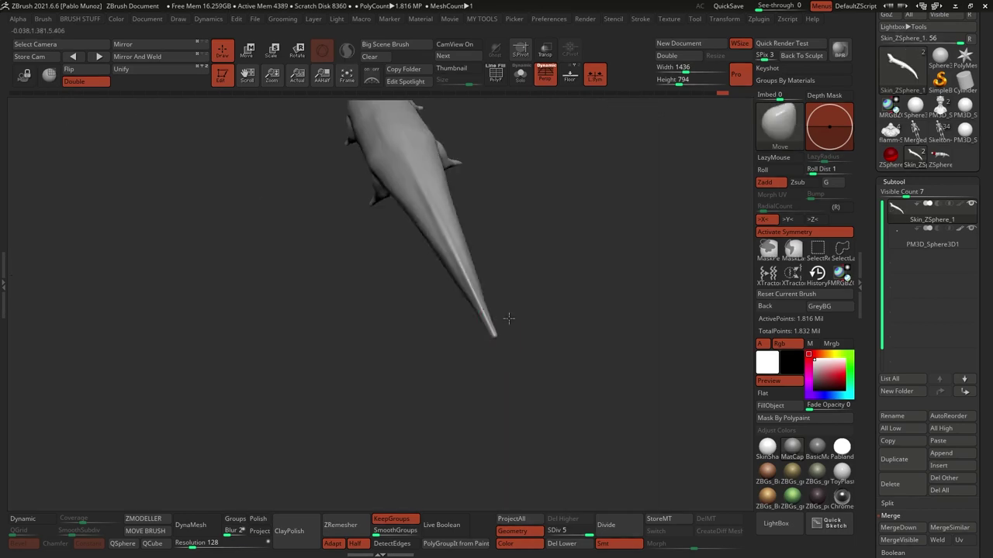
mouse_move(419, 273)
right_down()
mouse_move(477, 295)
mouse_move(481, 310)
mouse_move(499, 303)
mouse_move(483, 261)
mouse_move(476, 267)
right_up()
Draw rib-like folds with Standard from behind the head along the body and down the tail
key(b)
key(i)
key(n)
key(b)
key(s)
key(t)
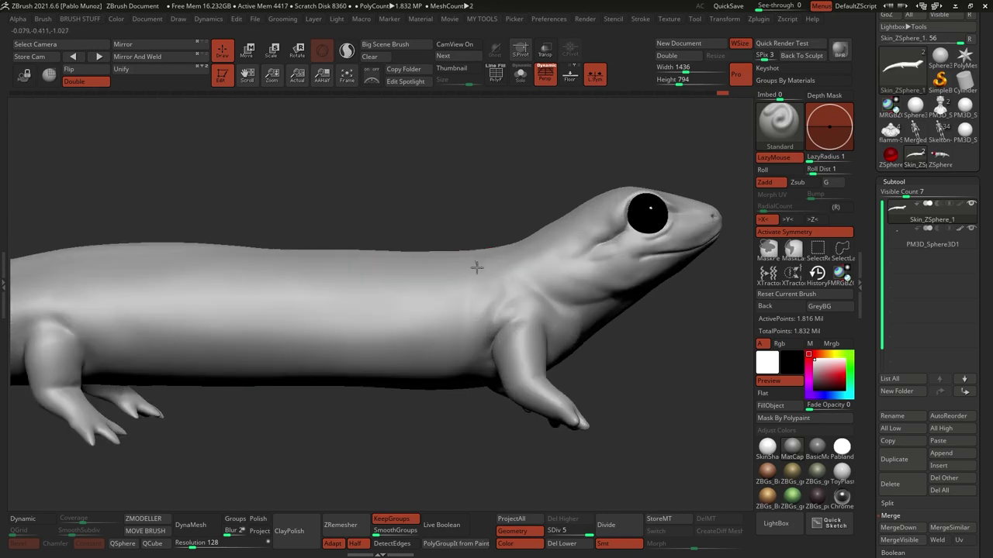
right_drag(441, 323, 466, 225)
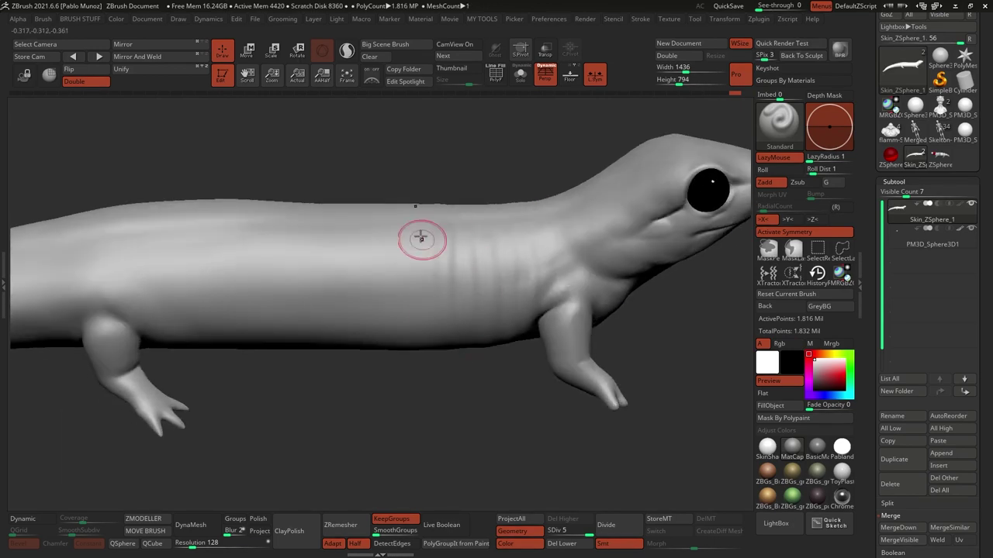
right_drag(316, 270, 388, 357)
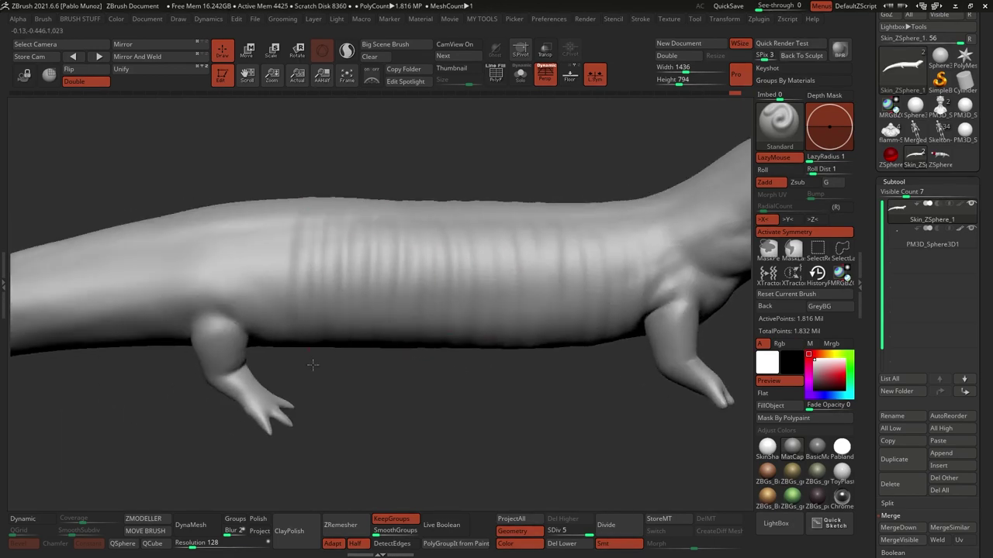
right_drag(234, 328, 368, 277)
right_drag(288, 274, 357, 244)
right_drag(257, 278, 306, 277)
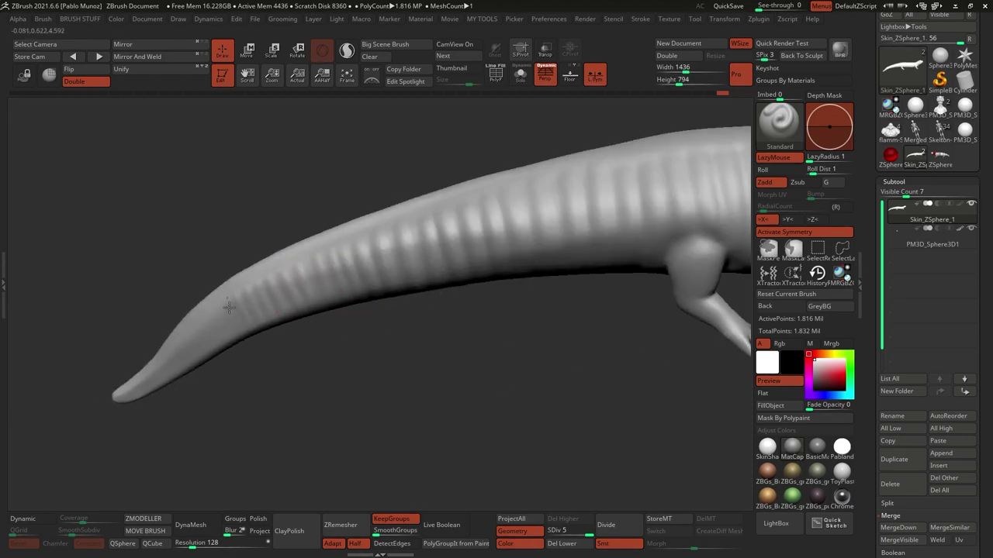
Frame the lizard, try an orange paint colour, then reset it to white
key(f)
ctrl+right_drag(523, 287, 535, 254)
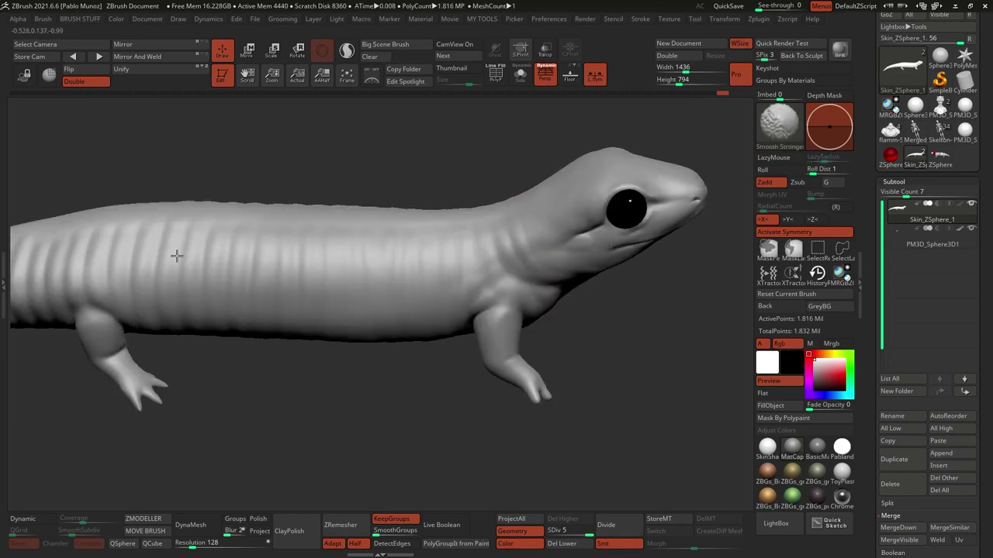
click(842, 374)
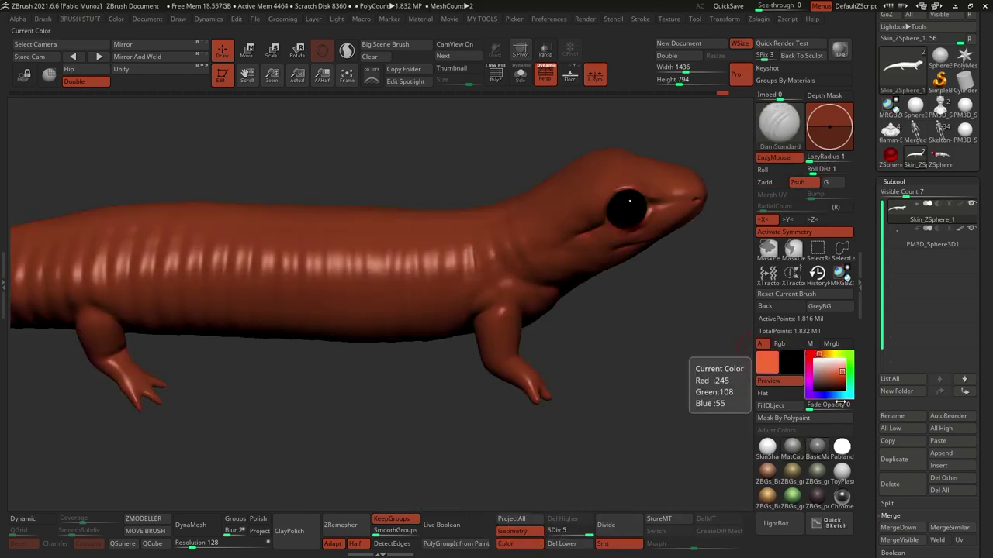
ctrl+right_drag(461, 271, 460, 252)
key(b)
key(Escape)
mouse_move(631, 318)
mouse_down()
mouse_move(394, 326)
mouse_move(799, 422)
mouse_up()
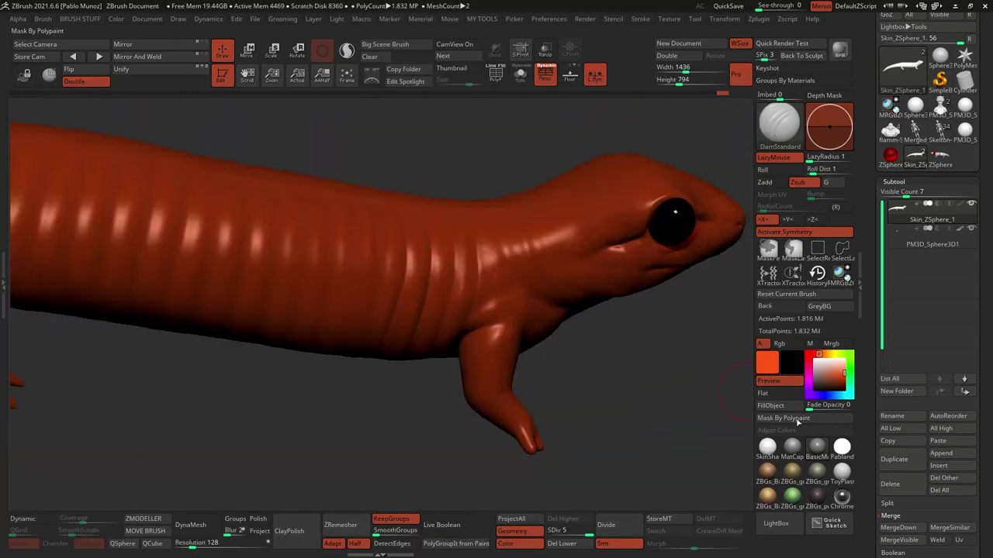
click(810, 355)
Smooth the rib grooves along the body and set the paint colour to orange-red
drag(481, 302, 450, 302)
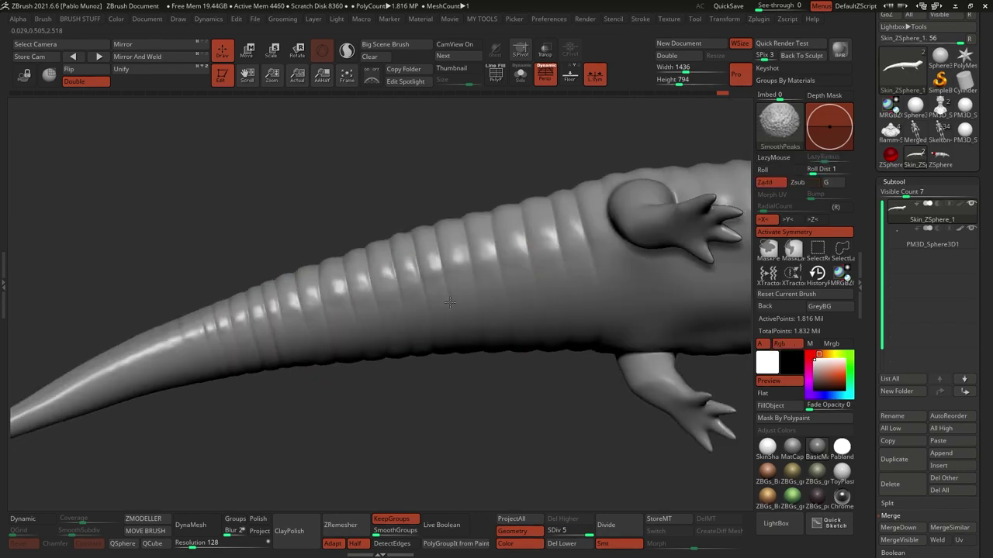
shift+drag(541, 311, 469, 225)
drag(508, 292, 542, 284)
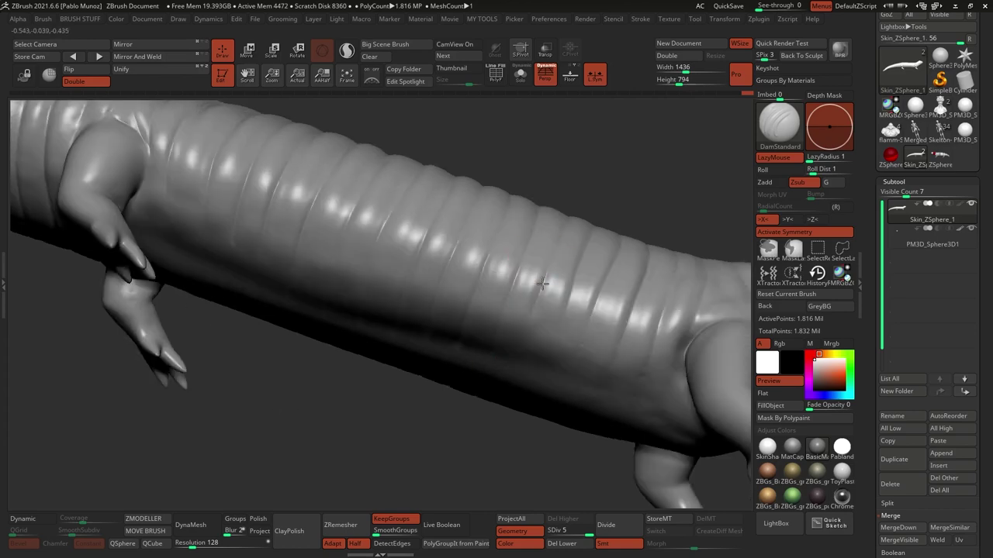
drag(655, 430, 591, 327)
drag(330, 292, 533, 312)
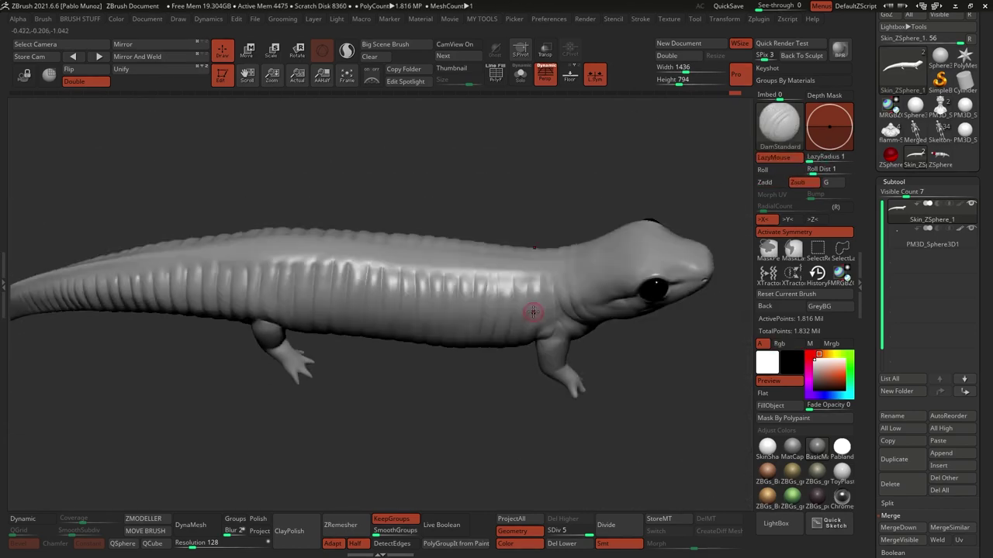
mouse_move(411, 233)
mouse_down()
mouse_move(466, 256)
mouse_move(517, 241)
mouse_move(489, 293)
mouse_up()
key(b)
drag(324, 297, 538, 264)
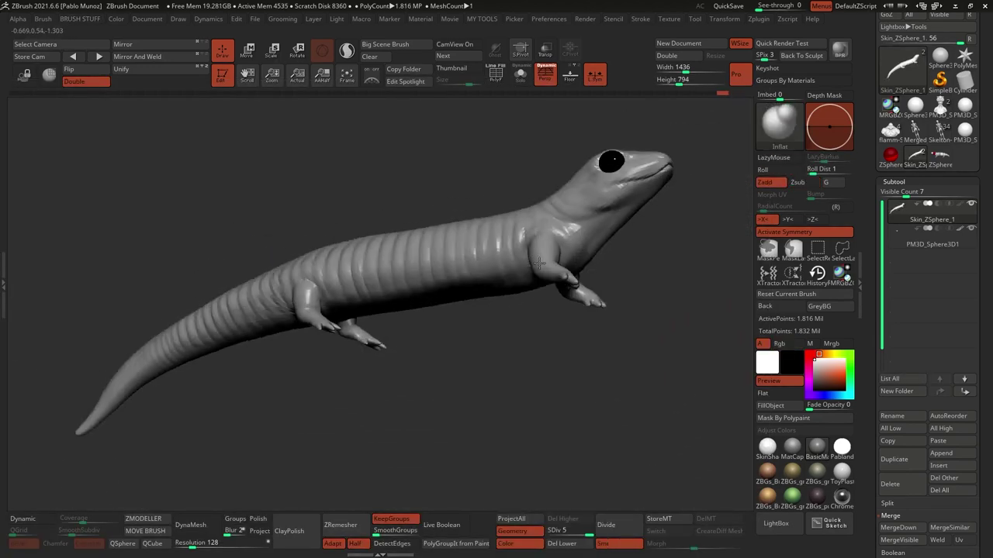
drag(506, 298, 559, 287)
click(834, 371)
alt+drag(554, 334, 546, 310)
Load ZBG_Lip_Detailer from the brush library and sculpt fine skin detail along the body
key(b)
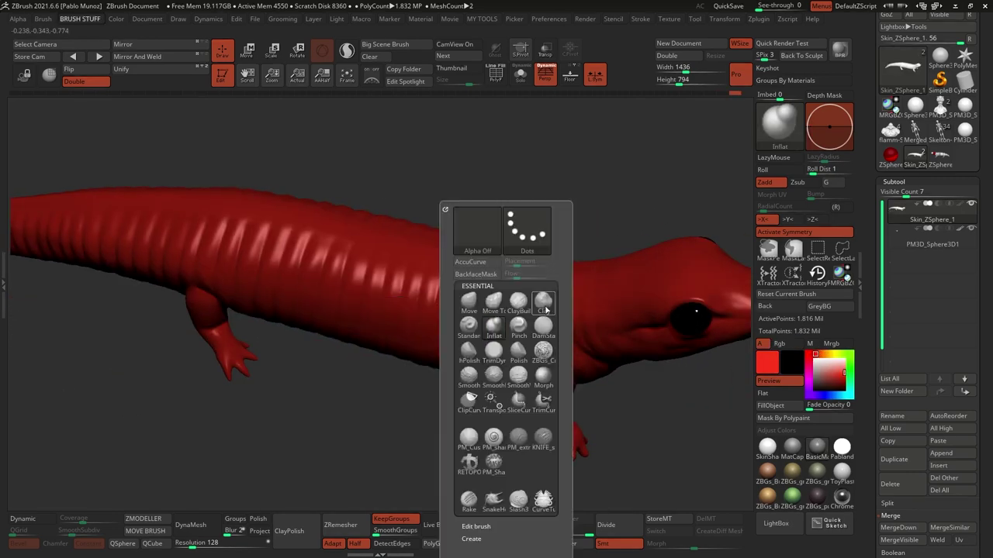
drag(313, 248, 624, 390)
key(comma)
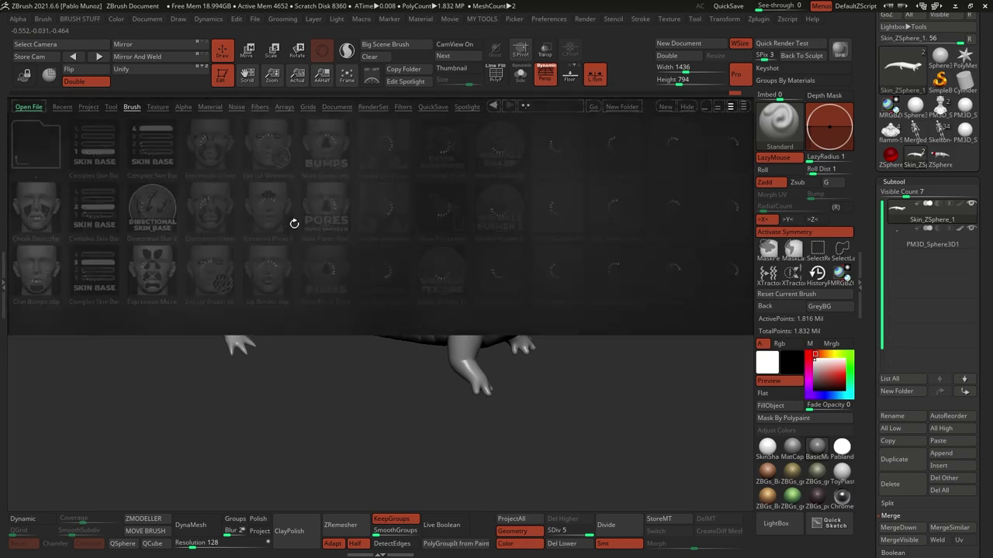
double_click(293, 224)
drag(730, 439, 491, 270)
drag(430, 291, 427, 289)
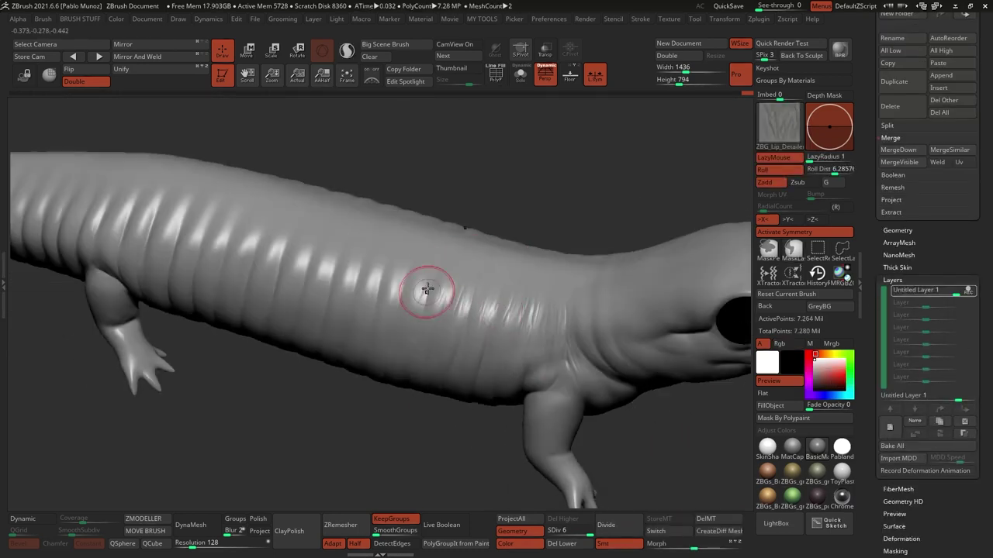
drag(332, 299, 420, 327)
mouse_move(310, 229)
mouse_down()
mouse_move(395, 239)
mouse_move(328, 199)
mouse_move(262, 255)
mouse_move(462, 348)
mouse_move(470, 228)
mouse_move(567, 284)
mouse_move(556, 257)
mouse_move(627, 339)
mouse_move(450, 264)
mouse_move(465, 307)
mouse_move(532, 261)
mouse_move(626, 356)
mouse_move(543, 406)
mouse_move(487, 343)
mouse_move(450, 388)
mouse_move(521, 261)
mouse_move(535, 358)
mouse_move(505, 266)
mouse_move(377, 337)
mouse_move(328, 189)
mouse_move(623, 268)
mouse_up()
Step down two subdivision levels and view the head from a new angle
key(shift+d)
key(space)
key(shift+d)
key(shift+d)
key(space)
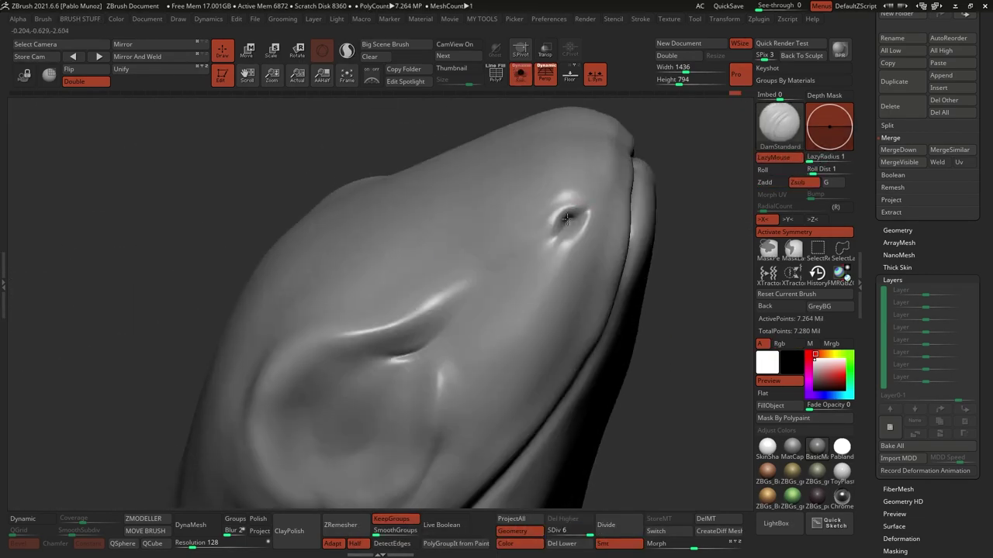
drag(567, 220, 373, 310)
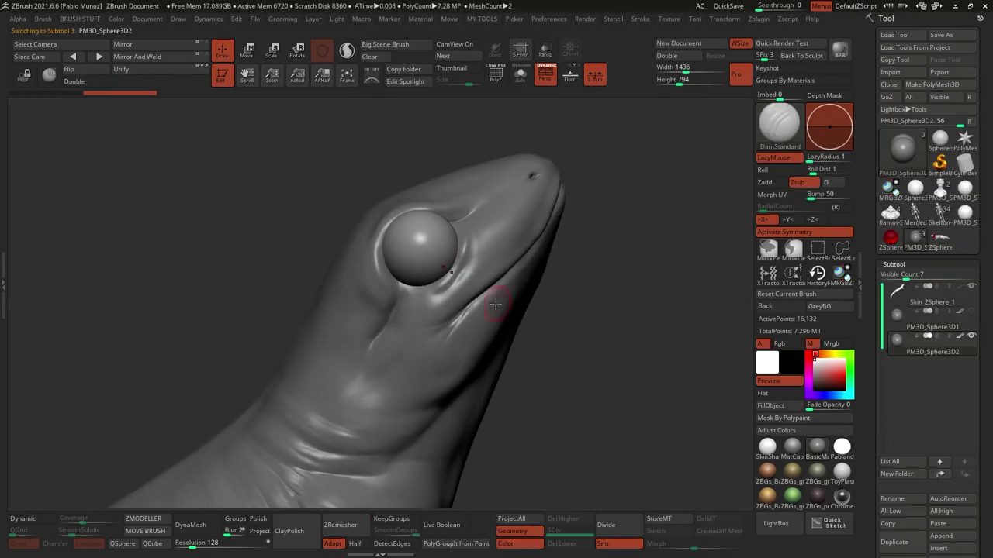
Orbit and zoom in close on the lizard's eye
drag(465, 272, 424, 221)
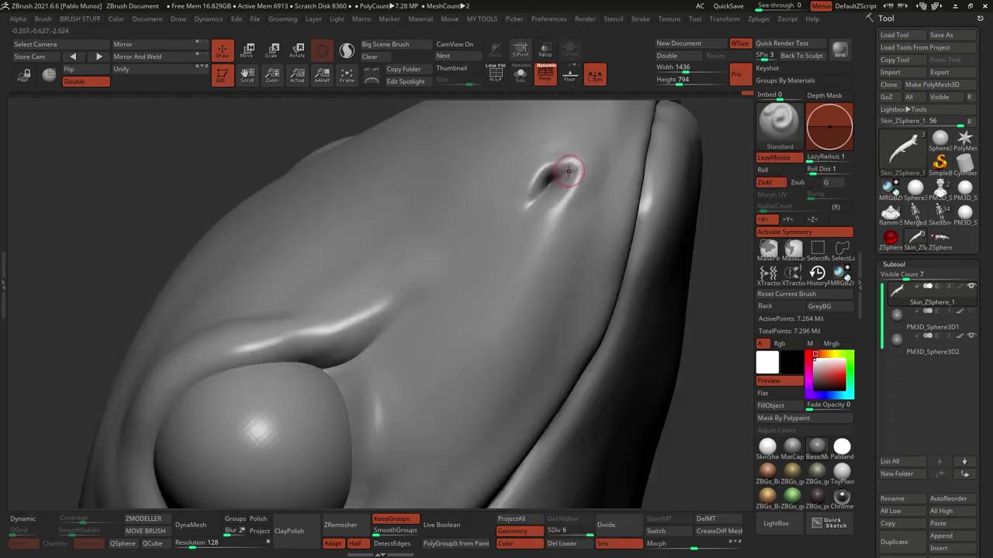
mouse_move(543, 173)
right_down()
mouse_move(520, 228)
mouse_move(491, 218)
right_up()
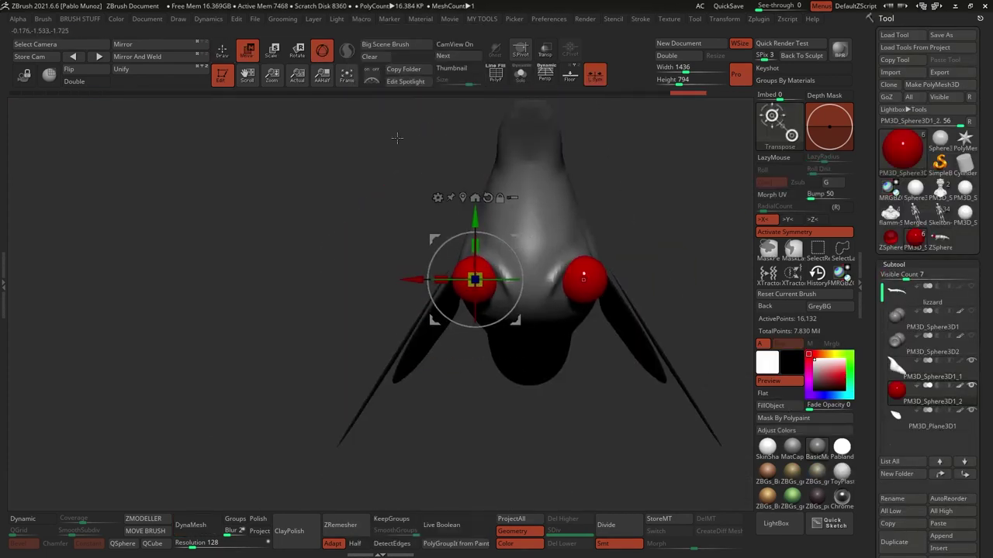
Append a Cylinder3D subtool to the moth model
right_drag(557, 288, 493, 263)
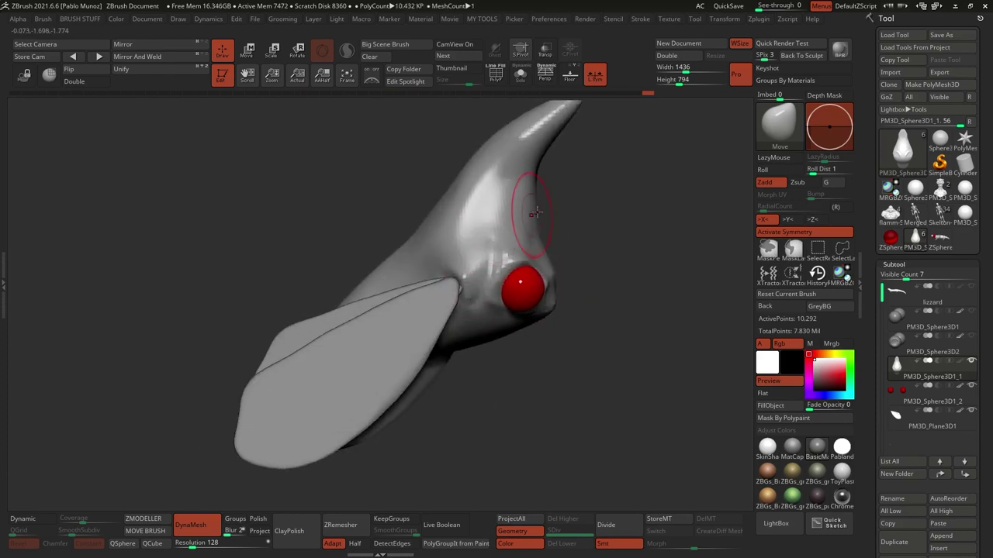
key(space)
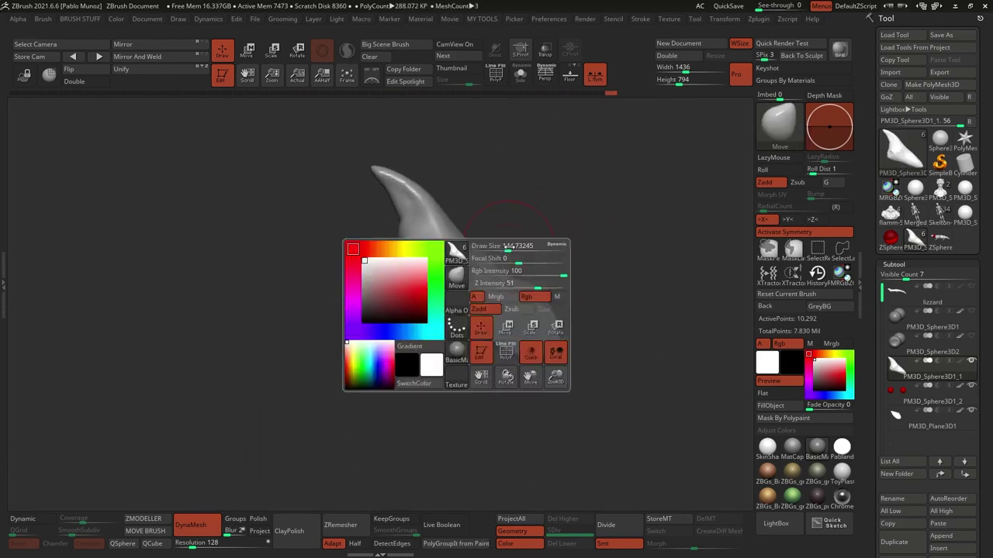
drag(483, 377, 588, 191)
click(900, 147)
click(547, 365)
Solo and DynaMesh the cylinder, then pull a thin tip from its bottom with Move
mouse_move(413, 367)
mouse_down()
mouse_move(465, 365)
mouse_move(434, 372)
mouse_move(477, 288)
mouse_move(435, 241)
mouse_up()
key(q)
key(x)
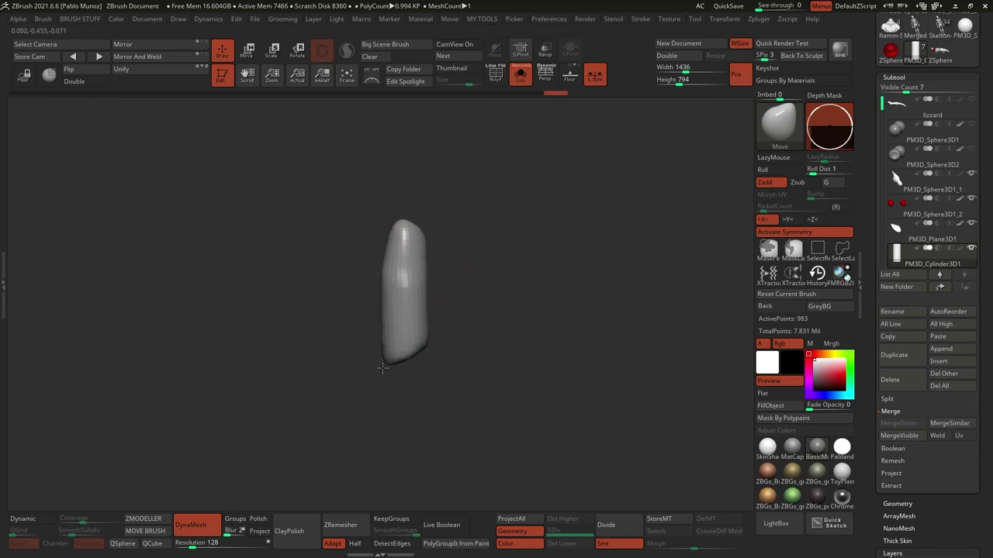
key(b)
key(m)
key(v)
drag(428, 375, 446, 345)
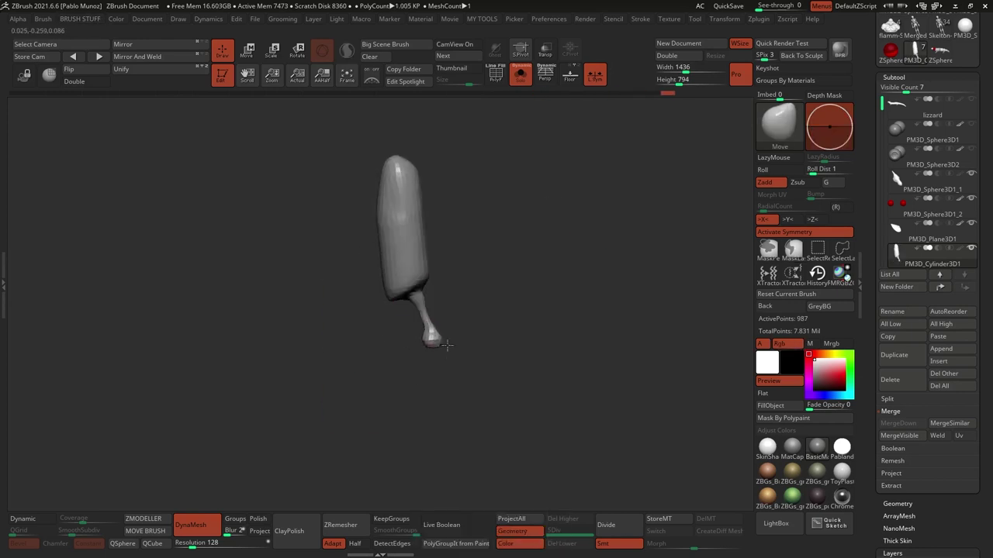
Inflate the thin tip, then stand the leg upright facing the front
key(b)
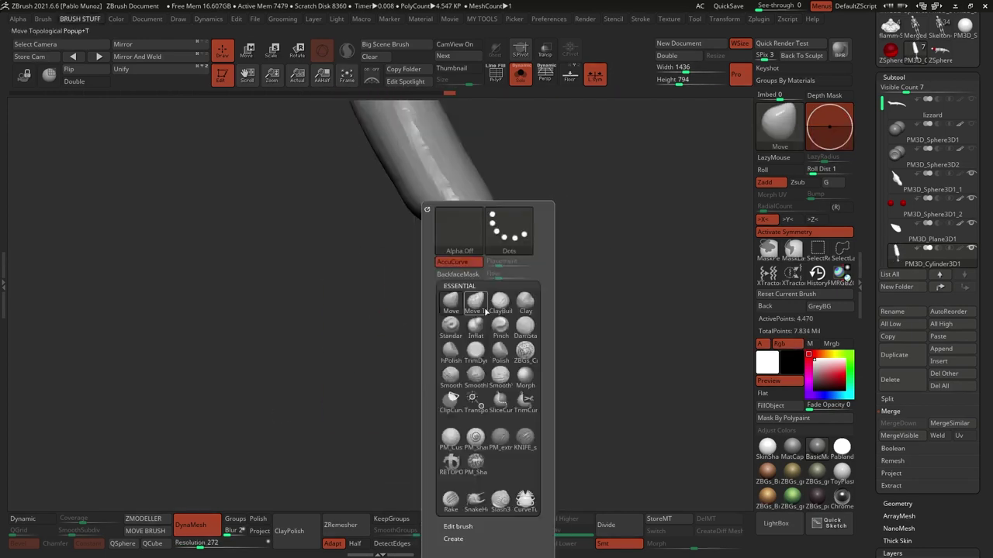
key(i)
key(n)
drag(486, 333, 492, 298)
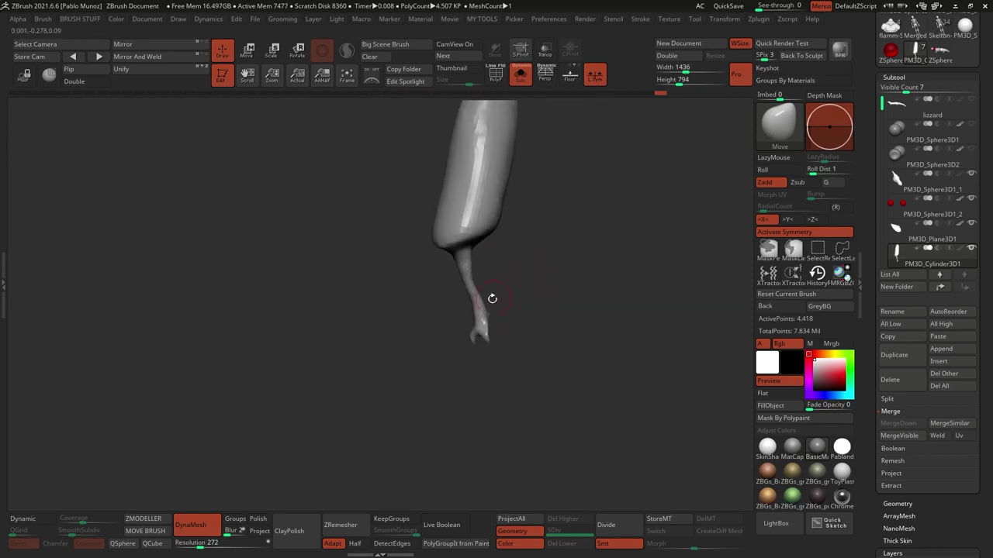
drag(475, 257, 468, 117)
key(w)
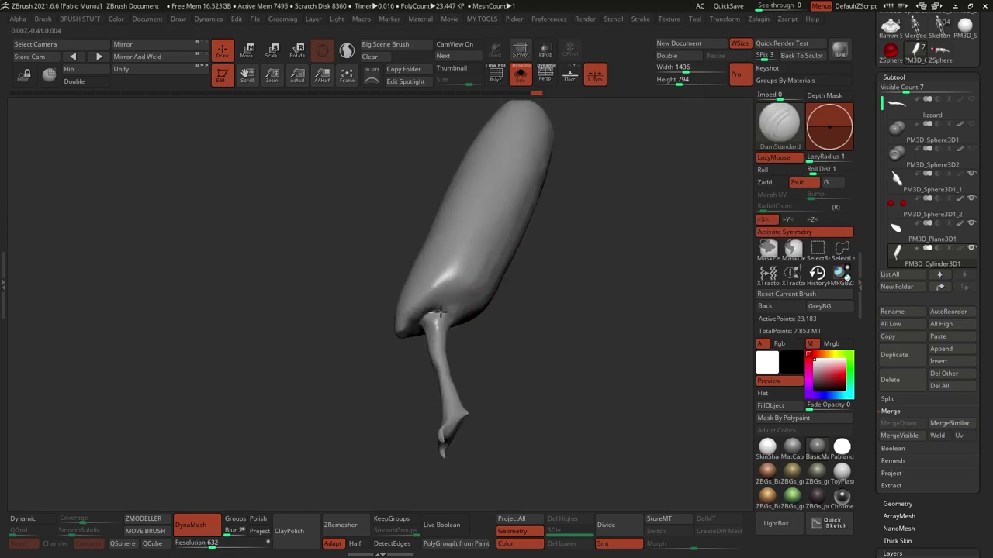
mouse_move(440, 311)
mouse_down()
mouse_move(527, 295)
mouse_move(553, 321)
mouse_move(476, 178)
mouse_move(403, 225)
mouse_move(475, 249)
mouse_move(419, 233)
mouse_move(431, 279)
mouse_move(443, 277)
mouse_move(439, 260)
mouse_move(530, 364)
mouse_up()
ZRemesh the leg to clean topology of 5,839 points and inspect its wireframe
key(b)
key(m)
key(v)
key(space)
key(space)
key(ctrl+shift+r)
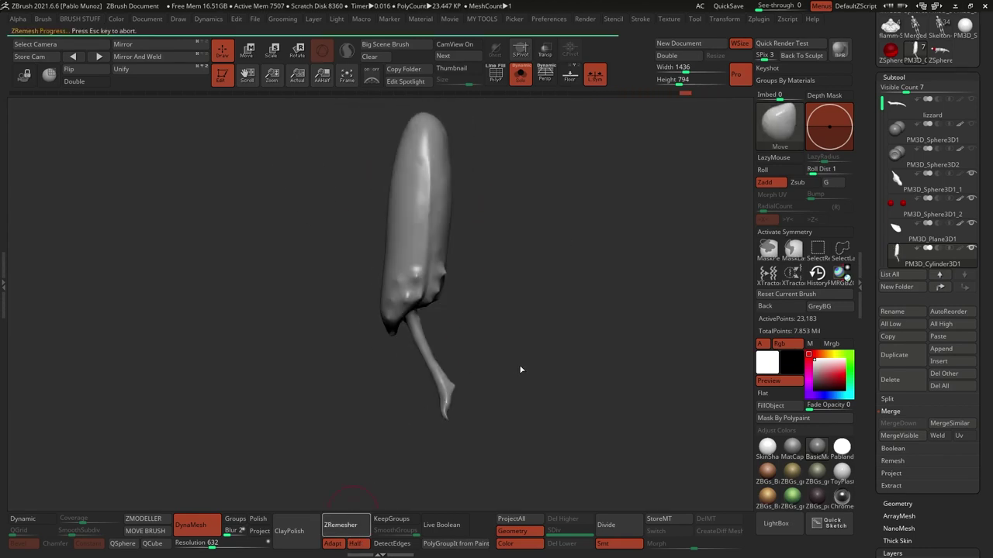
key(shift+f)
key(space)
drag(418, 365, 470, 299)
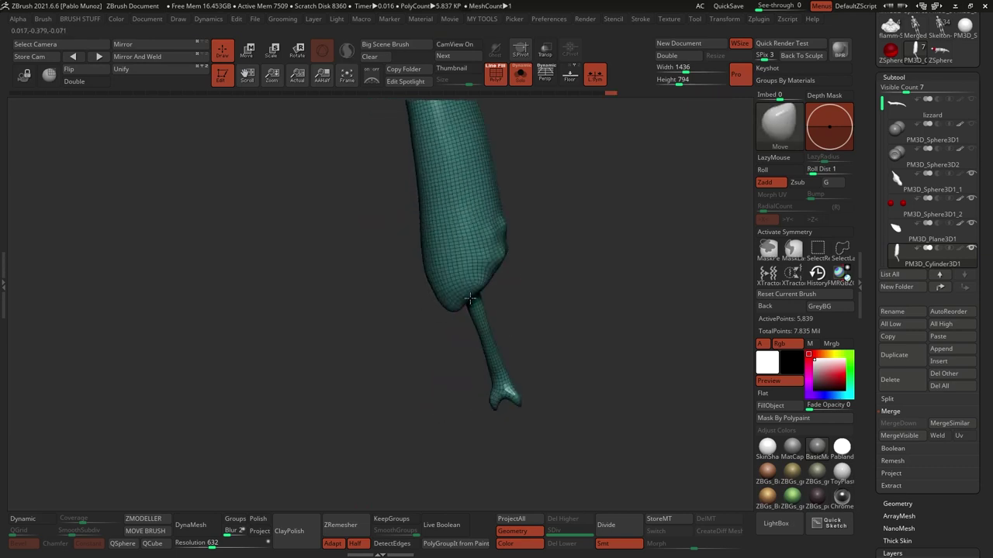
key(space)
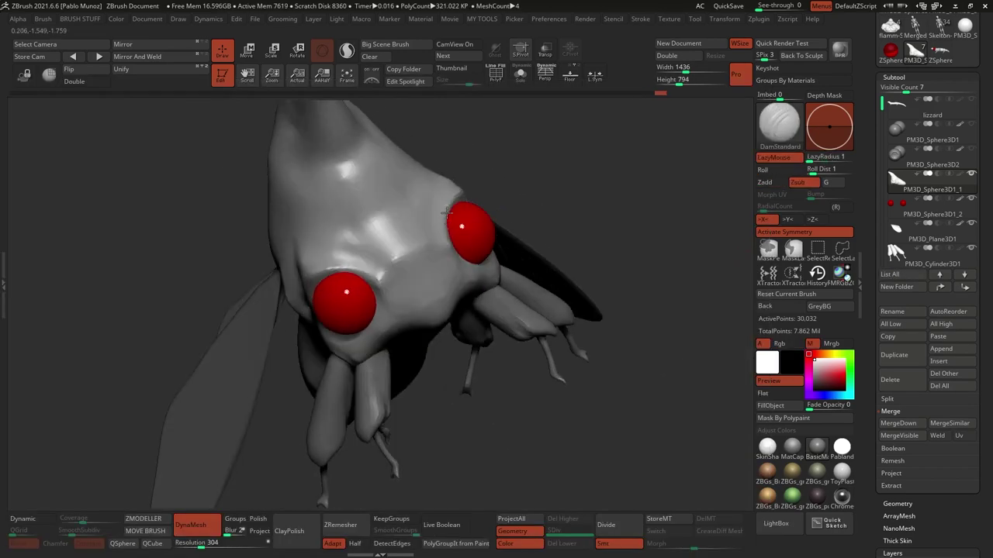
Inspect the moth's head from several angles, pick the Clay brush, and solo the horned head
right_drag(405, 275, 407, 323)
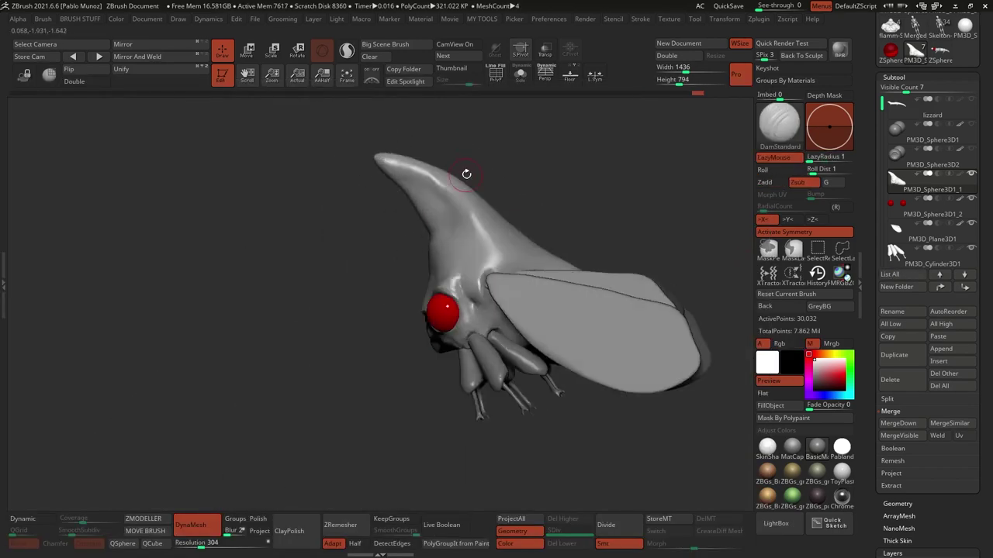
right_drag(466, 171, 492, 207)
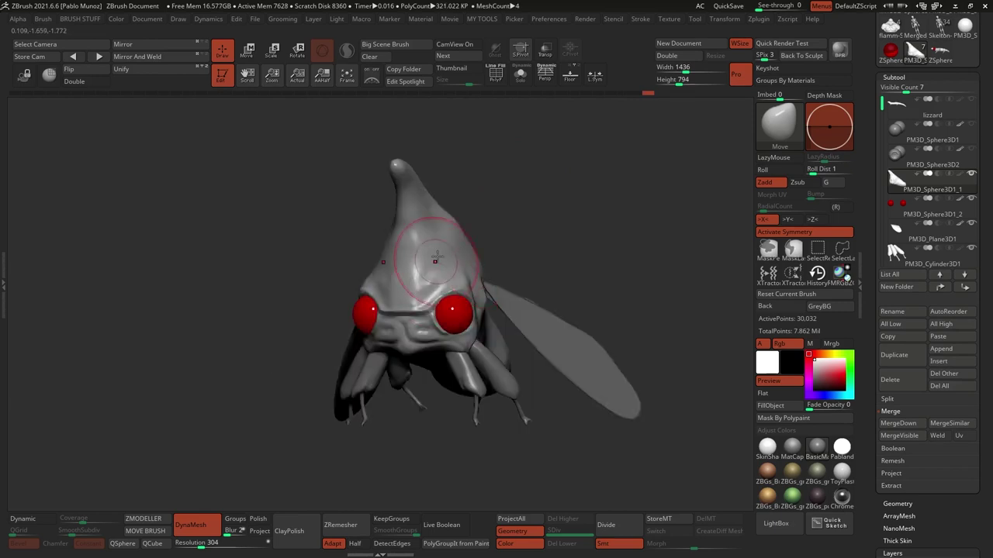
right_drag(473, 208, 488, 218)
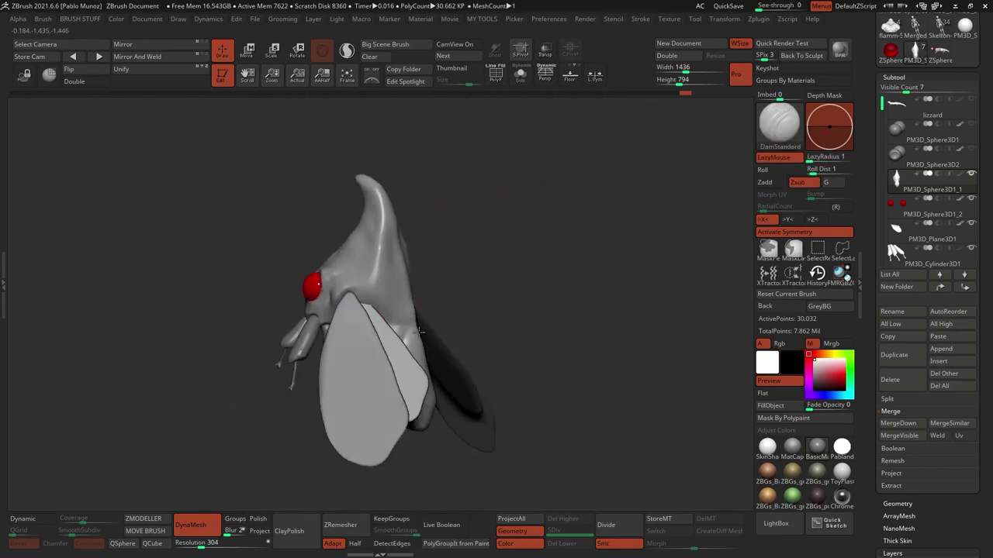
right_drag(411, 295, 339, 376)
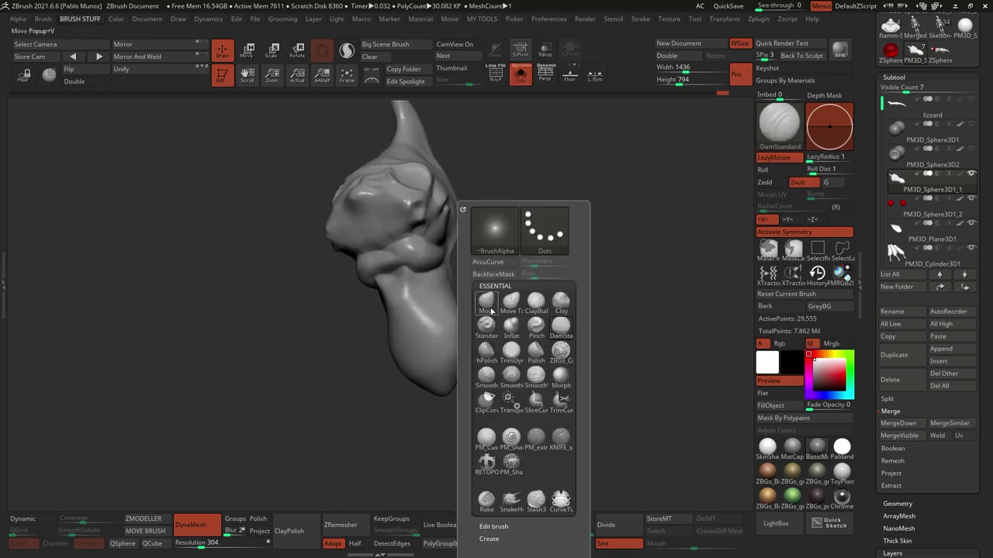
key(c)
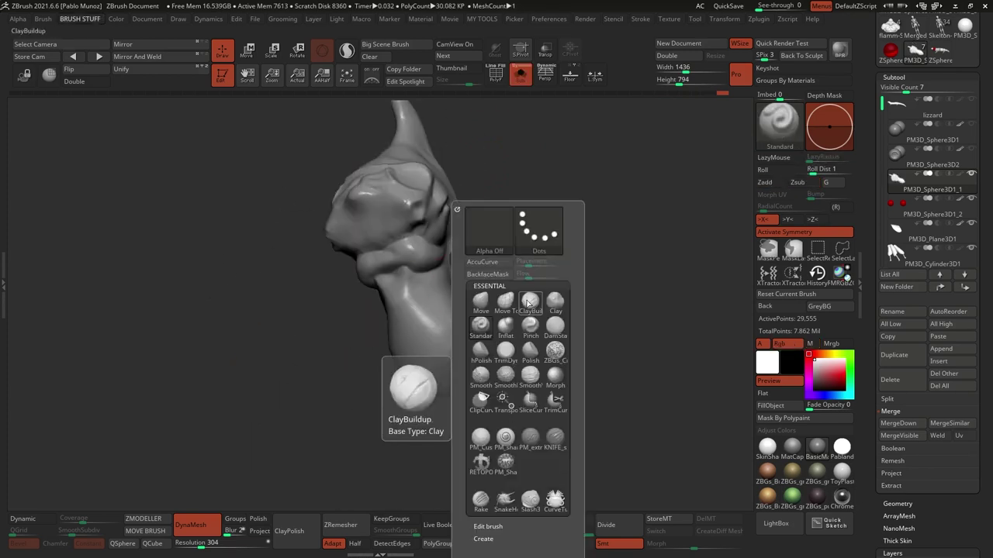
key(l)
right_drag(377, 196, 411, 203)
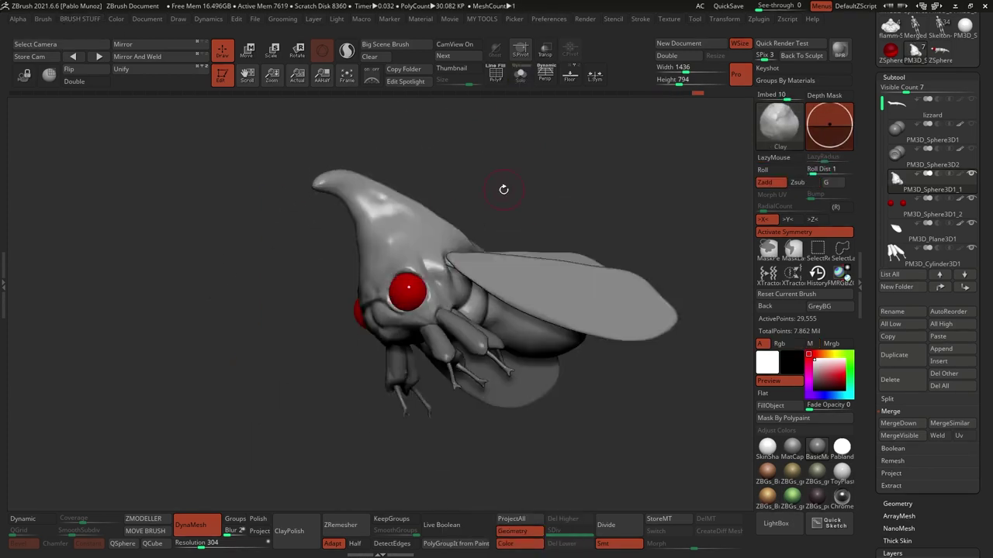
mouse_move(505, 188)
right_down()
mouse_move(384, 258)
mouse_move(453, 146)
mouse_move(423, 197)
mouse_move(400, 275)
right_up()
key(alt+shift+s)
Build clay forms and reshape the head with Move, viewing it from front and side
key(b)
key(c)
key(l)
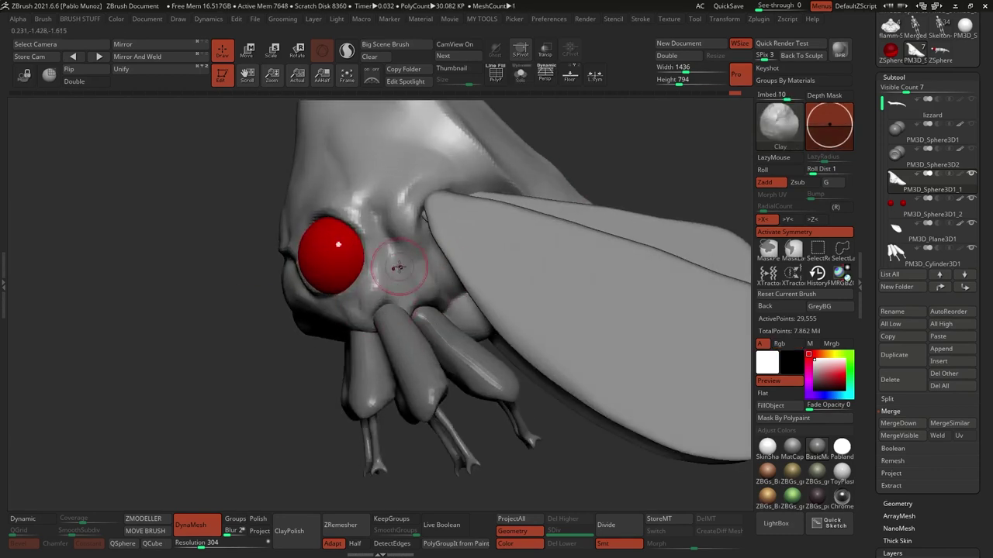
right_drag(397, 267, 467, 343)
key(b)
key(m)
key(v)
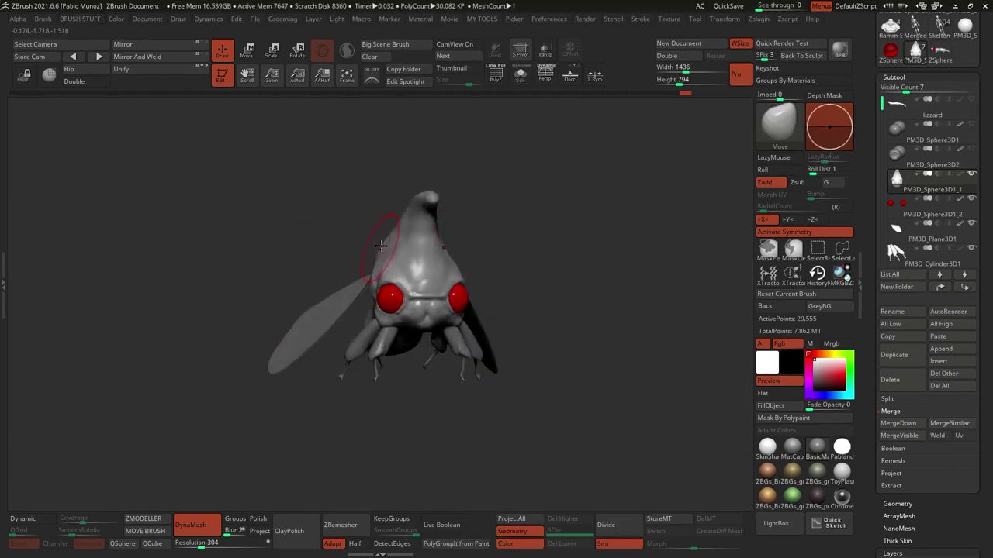
right_drag(493, 255, 398, 344)
key(ctrl+shift+f)
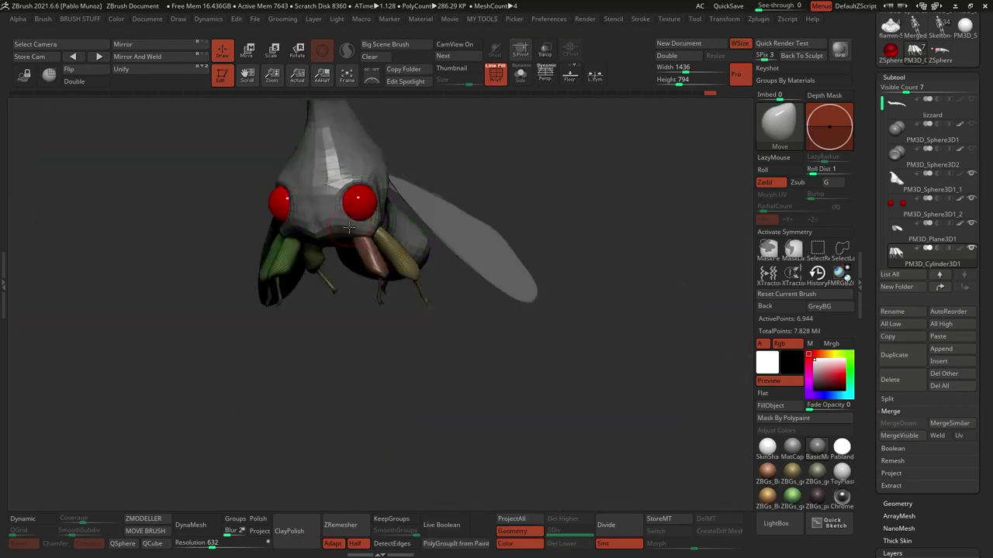
Turn on symmetry, isolate the head, and sculpt it with DamStandard and Clay
key(x)
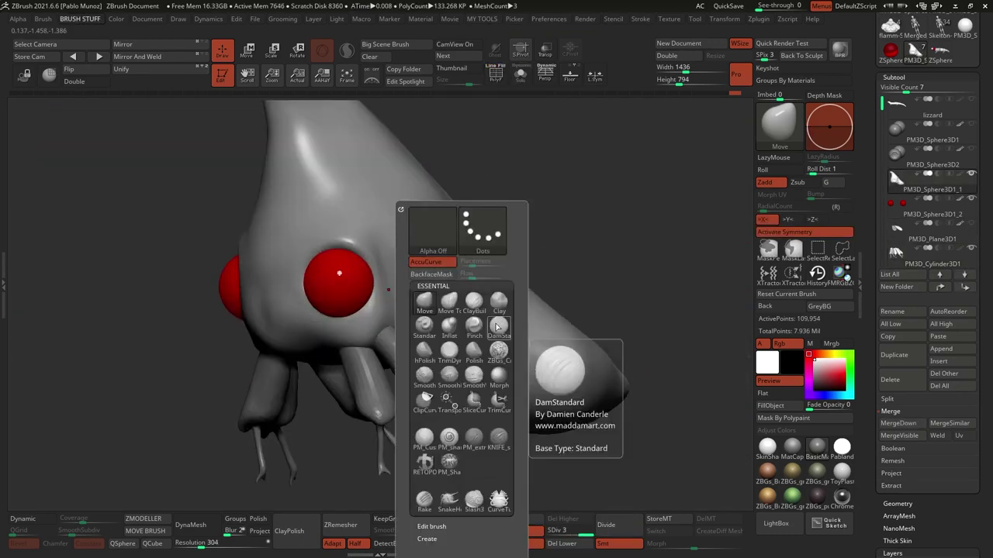
click(543, 366)
mouse_move(542, 366)
right_down()
mouse_move(457, 322)
mouse_move(398, 253)
mouse_move(466, 269)
mouse_move(539, 259)
mouse_move(547, 177)
right_up()
key(space)
right_drag(571, 234, 446, 318)
mouse_move(469, 353)
right_down()
mouse_move(554, 454)
mouse_move(410, 288)
mouse_move(476, 304)
mouse_move(464, 283)
mouse_move(468, 250)
right_up()
key(space)
key(space)
click(481, 292)
mouse_move(481, 292)
right_down()
mouse_move(443, 215)
mouse_move(499, 257)
mouse_move(570, 287)
mouse_move(569, 207)
mouse_move(338, 274)
mouse_move(442, 326)
mouse_move(458, 314)
mouse_move(478, 324)
mouse_move(449, 294)
mouse_move(410, 184)
right_up()
Divide the head one more level and carve sharp creases around the red eyes
key(b)
key(d)
key(s)
key(b)
key(Escape)
key(ctrl+d)
key(b)
click(558, 333)
mouse_move(267, 337)
right_down()
mouse_move(476, 222)
mouse_move(501, 146)
mouse_move(496, 117)
mouse_move(559, 274)
mouse_move(574, 233)
mouse_move(593, 264)
mouse_move(561, 266)
mouse_move(533, 201)
right_up()
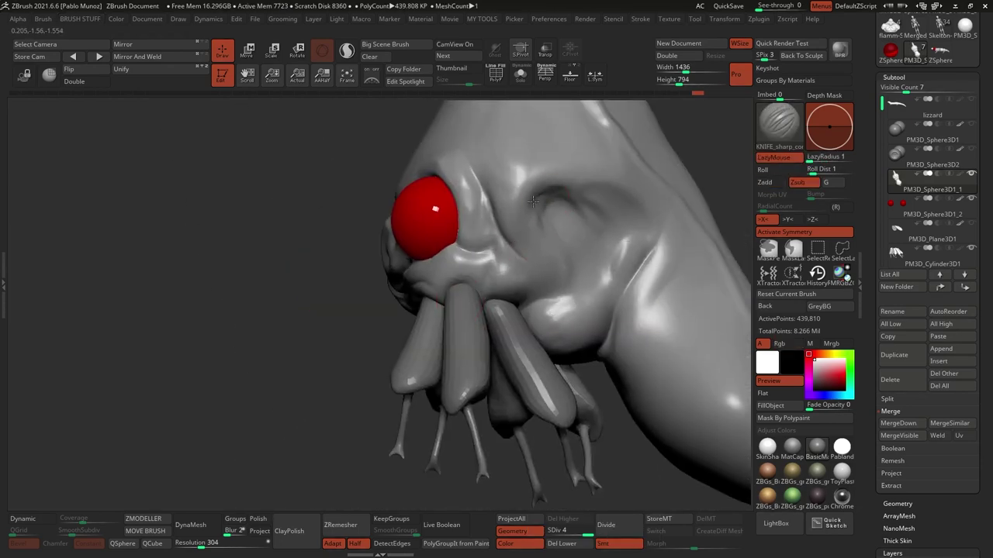
Reshape the back of the horn and the head's other side with Move
key(b)
key(m)
key(v)
mouse_move(633, 276)
right_down()
mouse_move(602, 262)
mouse_move(483, 294)
right_up()
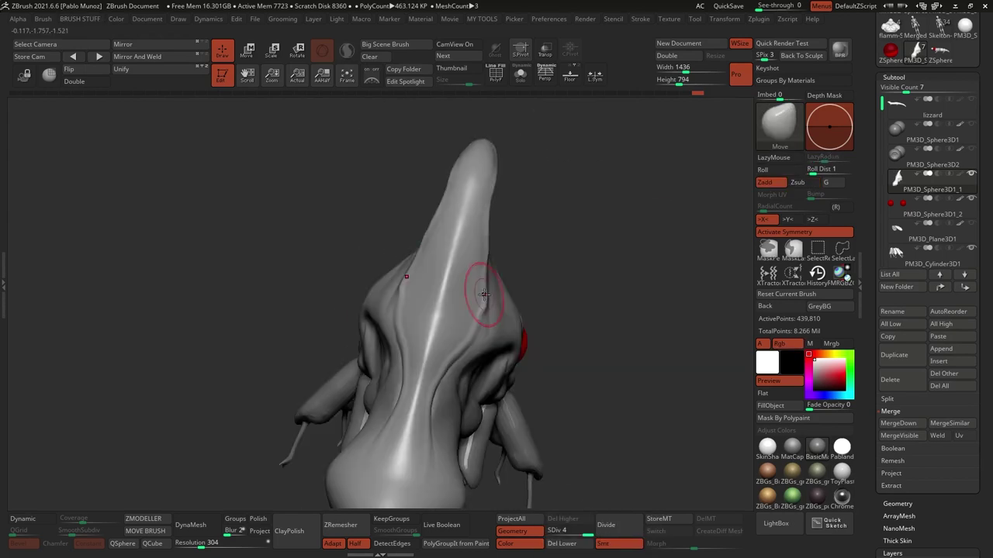
right_drag(431, 465, 559, 248)
Select the legs subtool and reshape the middle leg's joint with Move Topological
alt+click(256, 419)
ctrl+right_drag(256, 419, 400, 318)
key(b)
key(m)
key(t)
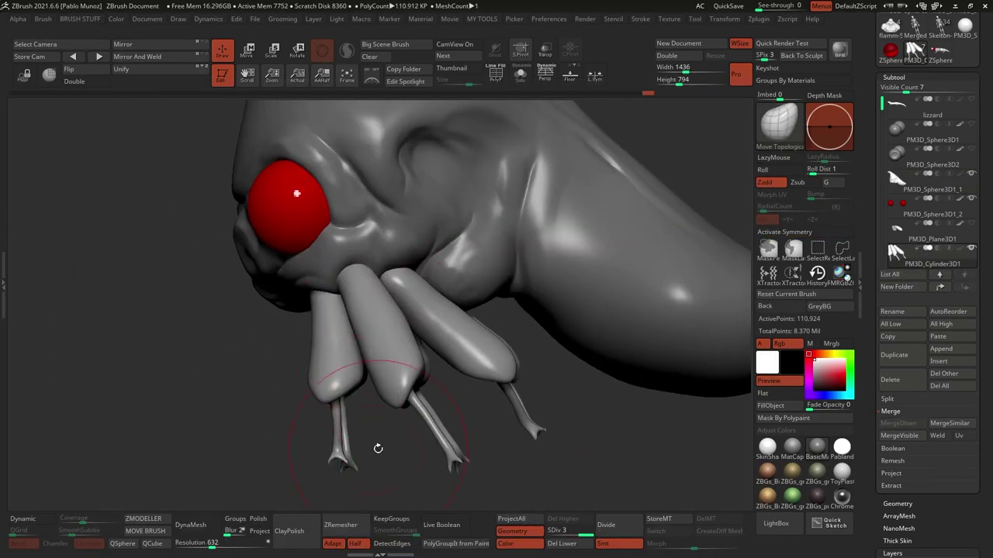
right_drag(307, 335, 368, 246)
drag(349, 386, 354, 393)
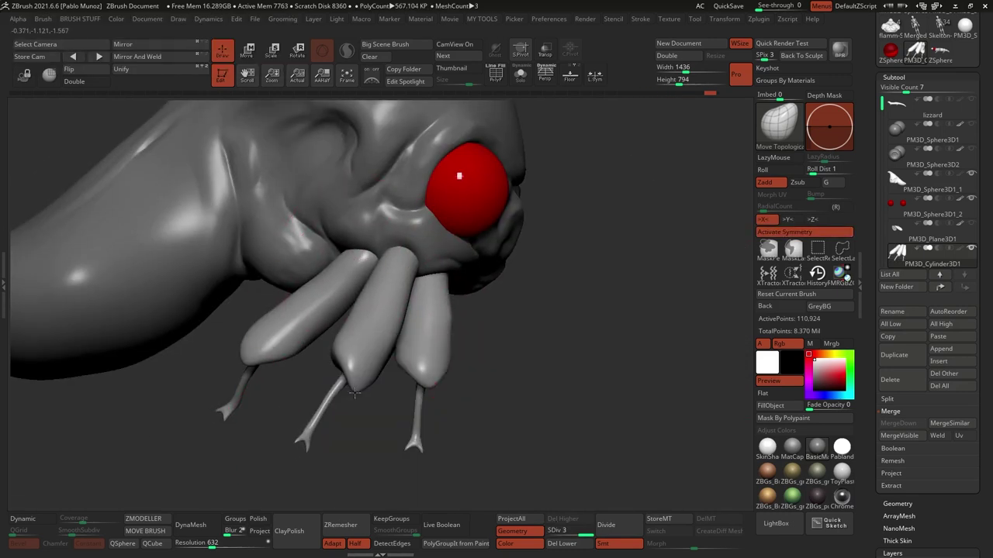
mouse_move(468, 308)
right_down()
mouse_move(435, 294)
mouse_move(418, 310)
mouse_move(411, 281)
mouse_move(441, 335)
mouse_move(368, 282)
mouse_move(388, 350)
mouse_move(417, 254)
right_up()
Refine the legs with Standard and DamStandard, then divide them one more level
key(b)
key(s)
key(t)
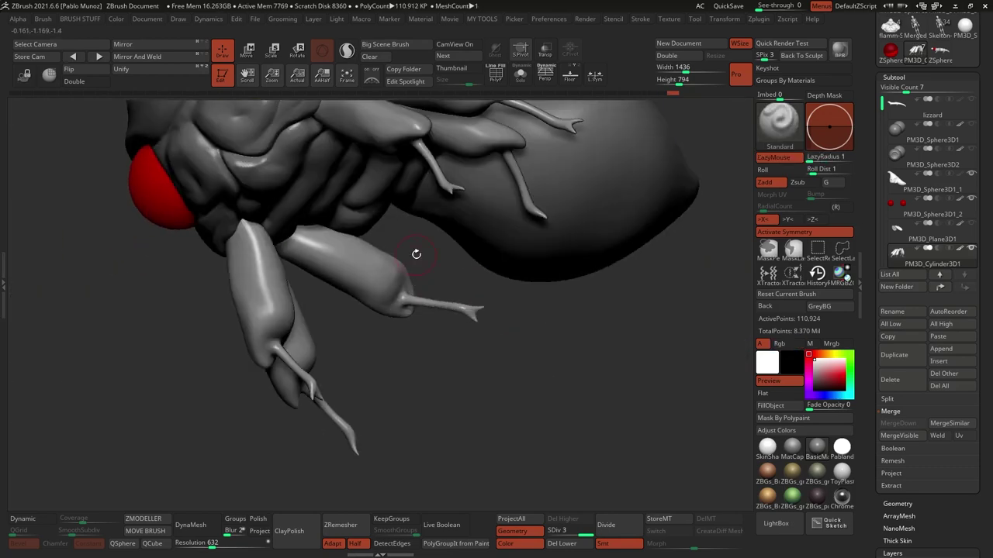
right_drag(282, 264, 447, 363)
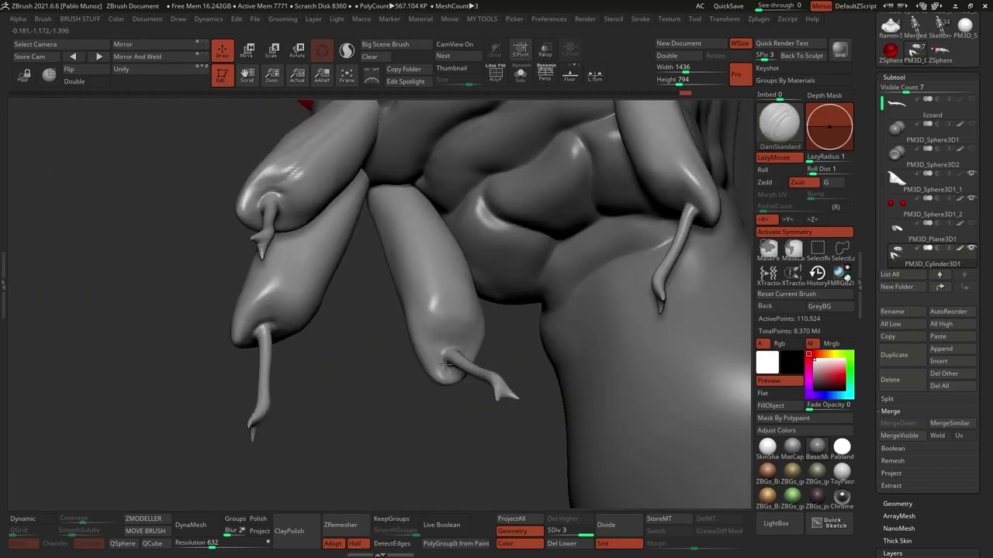
mouse_move(403, 233)
right_down()
mouse_move(344, 210)
mouse_move(398, 266)
mouse_move(391, 240)
mouse_move(555, 400)
right_up()
key(space)
key(b)
key(d)
key(s)
key(d)
mouse_move(414, 268)
right_down()
mouse_move(483, 272)
mouse_move(424, 303)
mouse_move(521, 175)
mouse_move(476, 321)
mouse_move(550, 333)
mouse_move(484, 319)
mouse_move(567, 274)
right_up()
Return to the head with all parts shown and detail eye-socket folds with Inflate and DamStandard
key(space)
key(ctrl+shift+s)
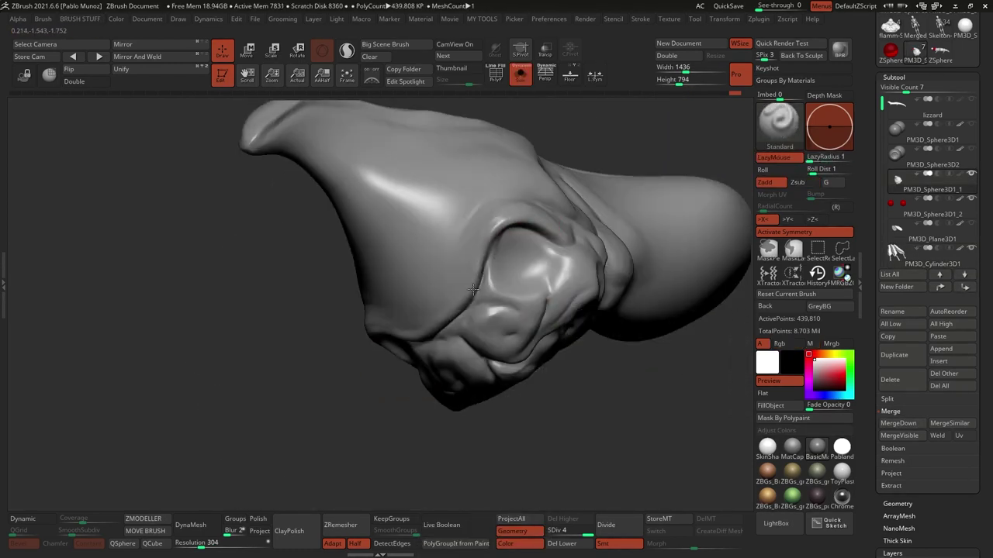
key(ctrl+shift+s)
key(space)
right_drag(490, 191, 461, 305)
mouse_move(471, 393)
right_down()
mouse_move(449, 327)
mouse_move(543, 256)
mouse_move(607, 166)
mouse_move(570, 265)
right_up()
key(b)
key(i)
key(n)
key(space)
click(588, 326)
right_drag(588, 326, 443, 285)
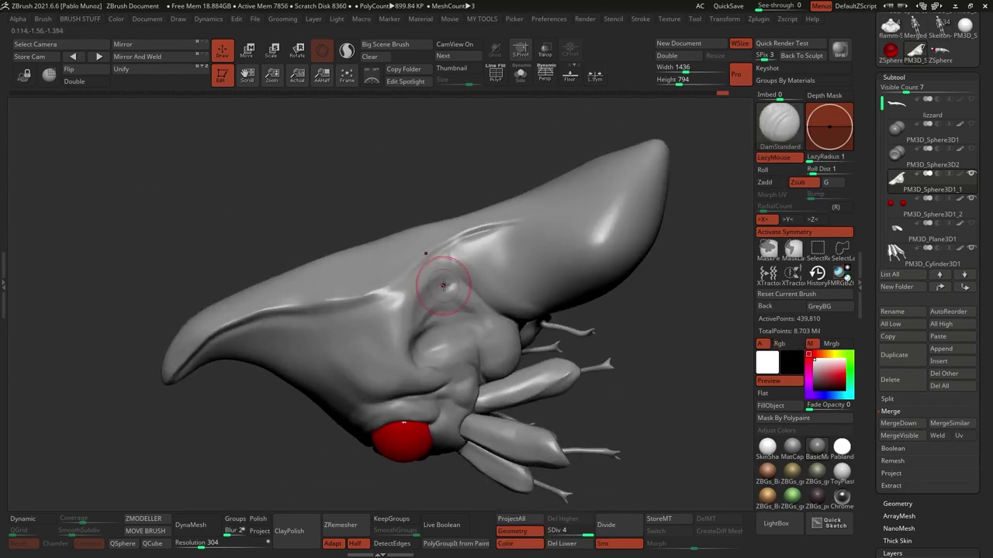
mouse_move(454, 246)
right_down()
mouse_move(534, 264)
mouse_move(518, 317)
mouse_move(480, 209)
right_up()
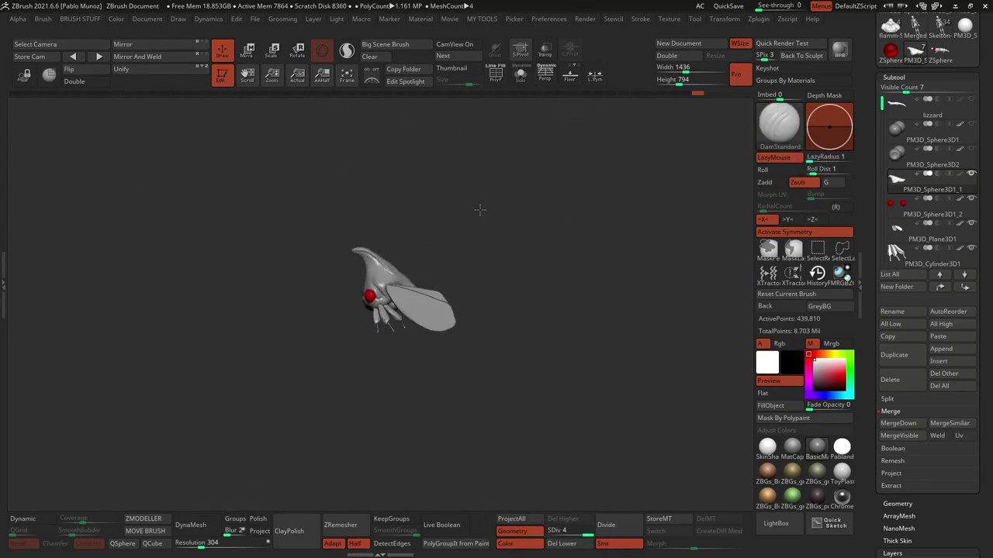
Select the moth's head and raise it to subdivision level 4
right_drag(403, 267, 416, 290)
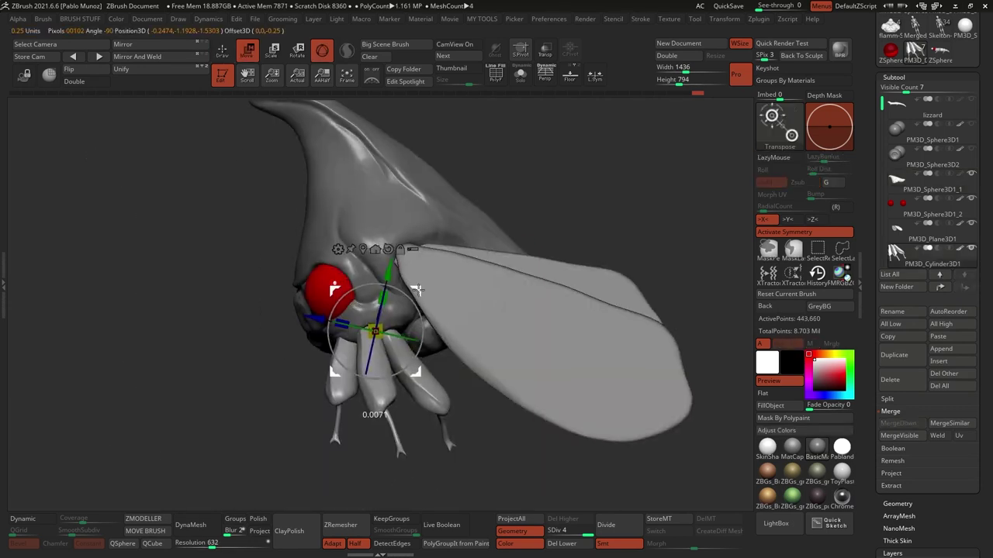
right_click(353, 178)
right_drag(509, 222, 523, 197)
right_drag(411, 264, 434, 295)
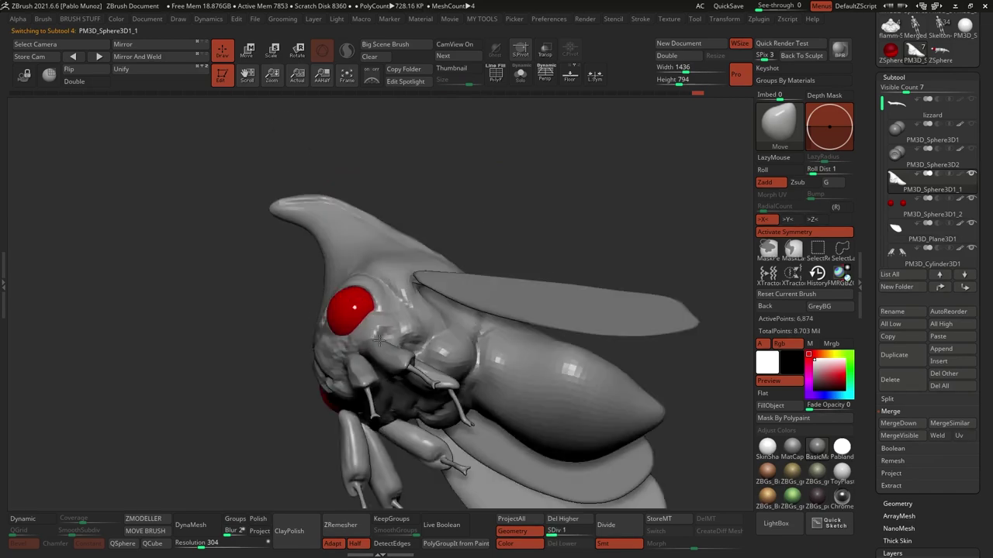
right_click(489, 333)
right_drag(489, 334, 358, 224)
alt+click(344, 275)
mouse_move(481, 442)
right_down()
mouse_move(365, 282)
mouse_move(287, 288)
mouse_move(379, 286)
right_up()
key(d)
key(d)
key(d)
Select the wing and reshape its outline with the Move brush
right_click(365, 281)
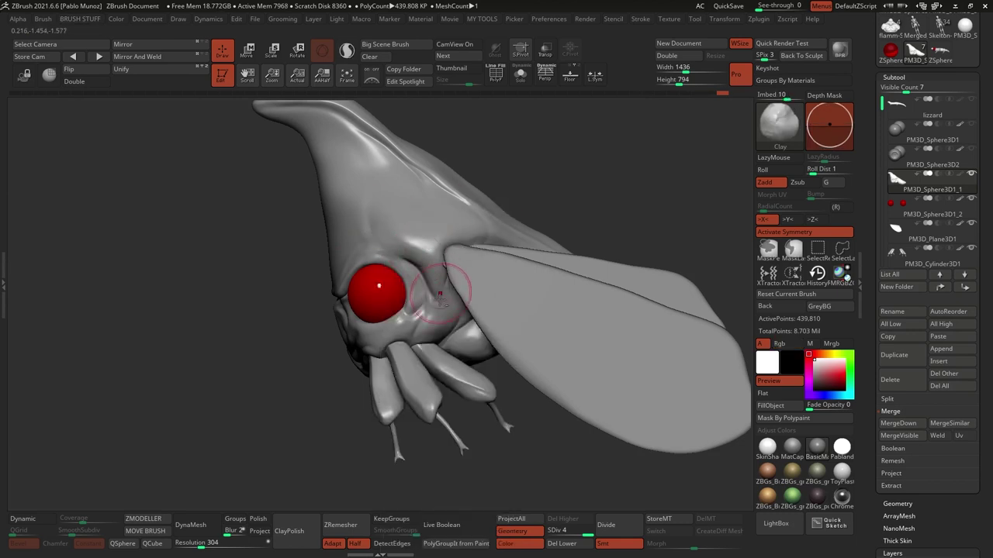
alt+right_drag(439, 294, 543, 215)
alt+click(543, 217)
key(w)
key(q)
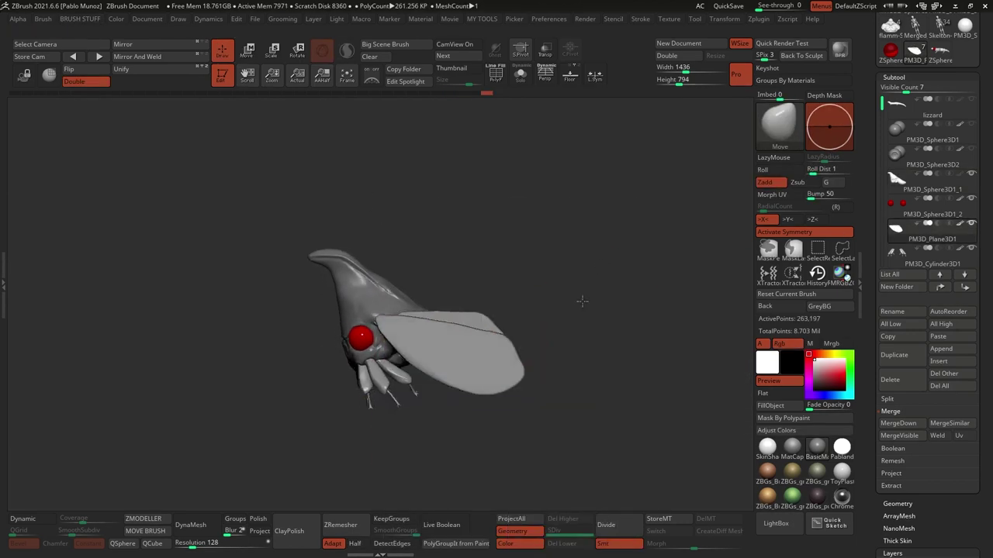
drag(496, 334, 519, 346)
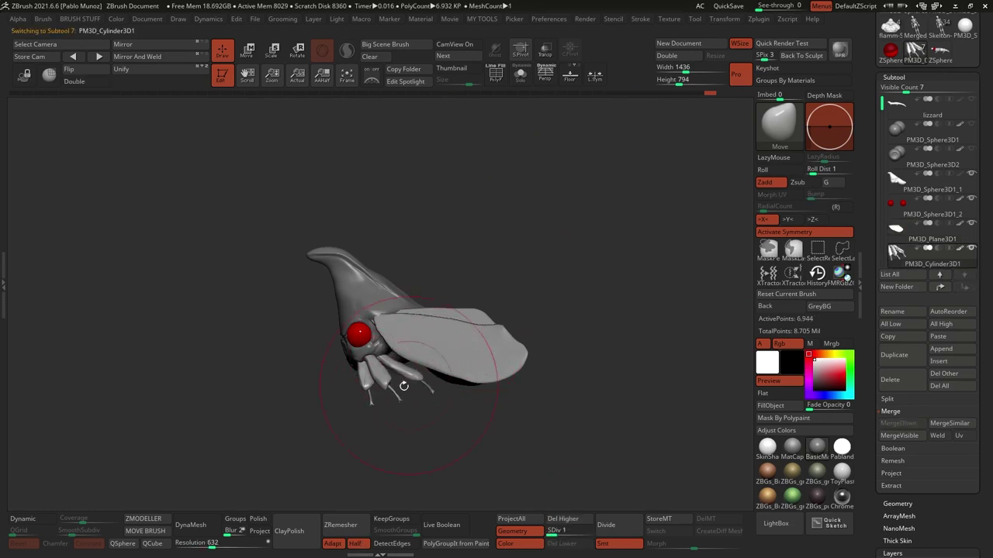
Pick DamStandard, then build up the side of the head with Standard and Solo it
mouse_move(429, 419)
right_down()
mouse_move(476, 300)
mouse_move(321, 264)
mouse_move(333, 303)
mouse_move(373, 295)
mouse_move(364, 292)
mouse_move(470, 192)
right_up()
key(b)
key(d)
key(s)
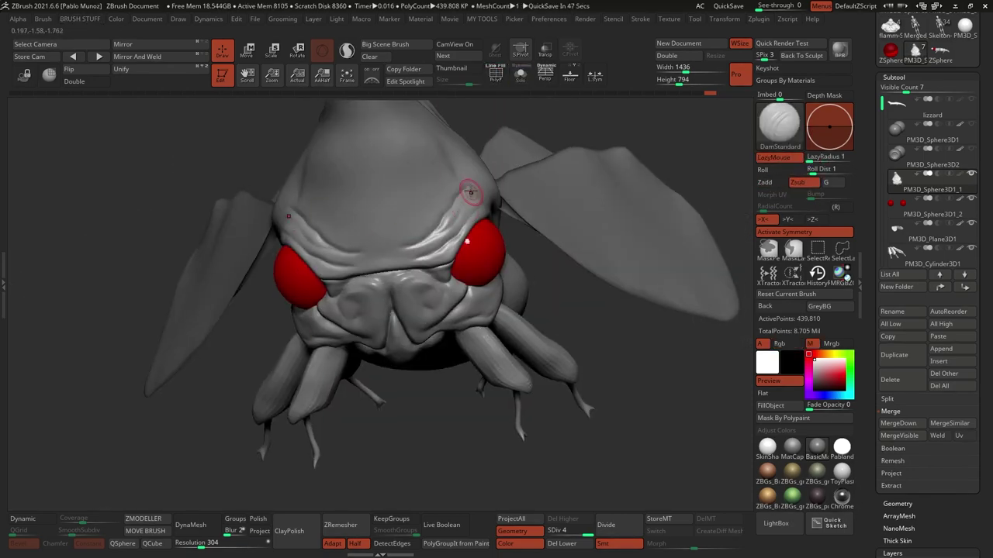
key(b)
key(s)
key(t)
mouse_move(394, 260)
right_down()
mouse_move(528, 231)
mouse_move(549, 162)
mouse_move(481, 256)
right_up()
key(shift+alt+s)
Carve head creases with DamStandard and add buildup with the Clay brush
key(b)
key(d)
key(s)
key(shift+alt+s)
key(space)
key(shift+alt+s)
right_drag(430, 326, 515, 235)
key(b)
key(c)
key(l)
click(539, 326)
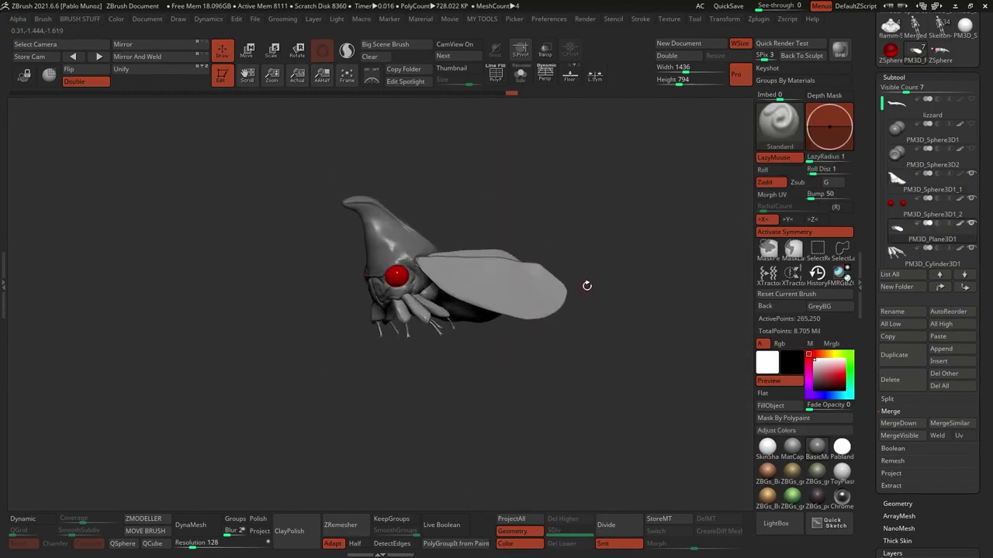
Switch to the Move brush on the head and orbit to check the moth's shape
key(b)
key(m)
key(v)
alt+click(483, 192)
mouse_move(454, 225)
mouse_down()
mouse_move(536, 193)
mouse_move(489, 212)
mouse_move(514, 235)
mouse_move(450, 208)
mouse_up()
Select the Standard brush with a smaller draw size and view the moth's opposite side
key(b)
key(s)
key(t)
key(l)
right_drag(438, 232, 521, 241)
Load a fresh ZSphere, drag out a chain and bend it at a new joint in Move mode
click(890, 50)
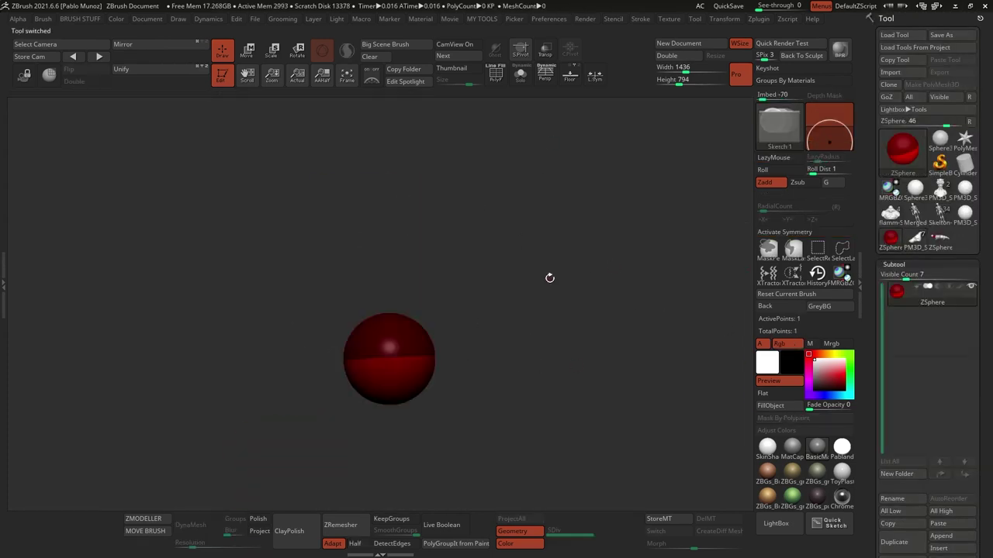
drag(389, 277, 471, 217)
drag(317, 190, 325, 261)
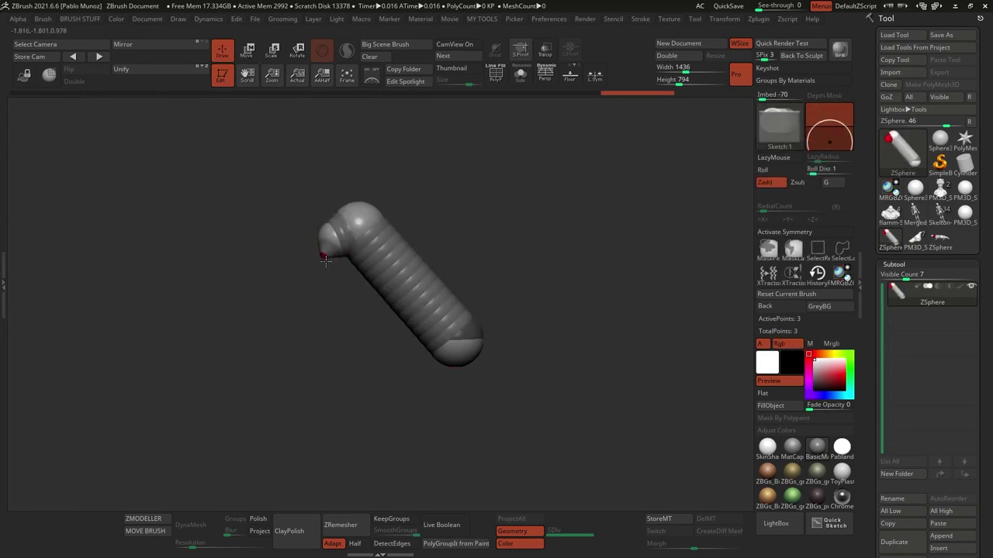
key(w)
drag(391, 387, 483, 412)
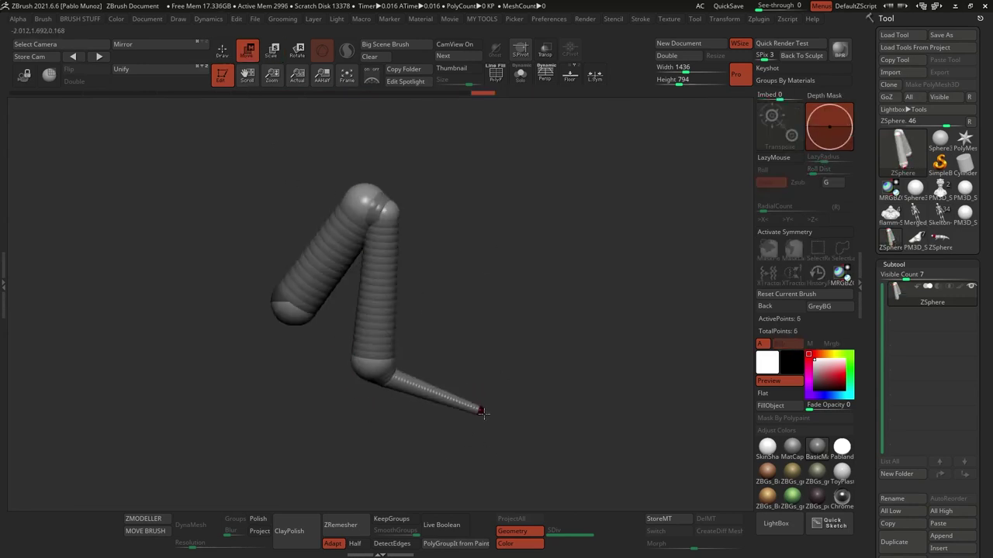
ctrl+right_drag(444, 409, 508, 287)
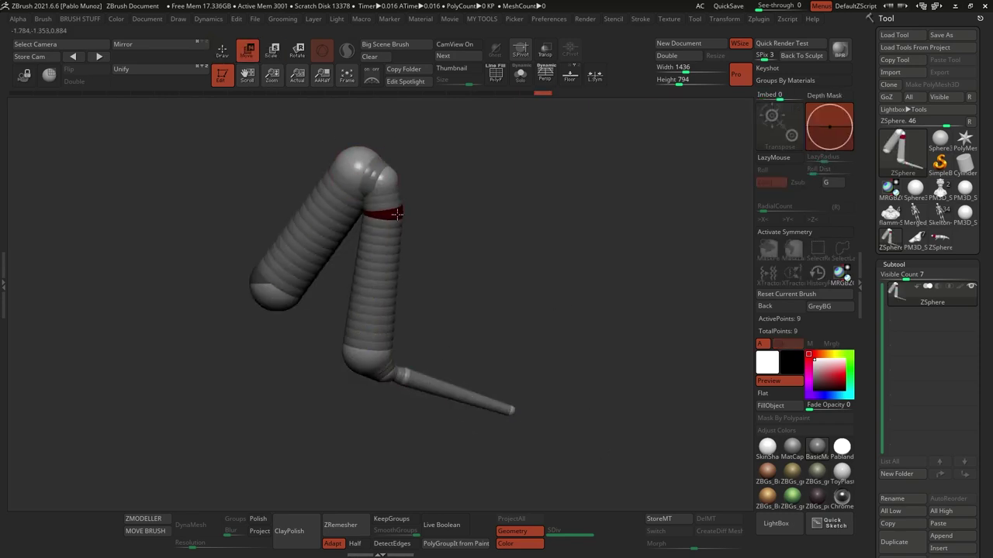
drag(436, 234, 532, 294)
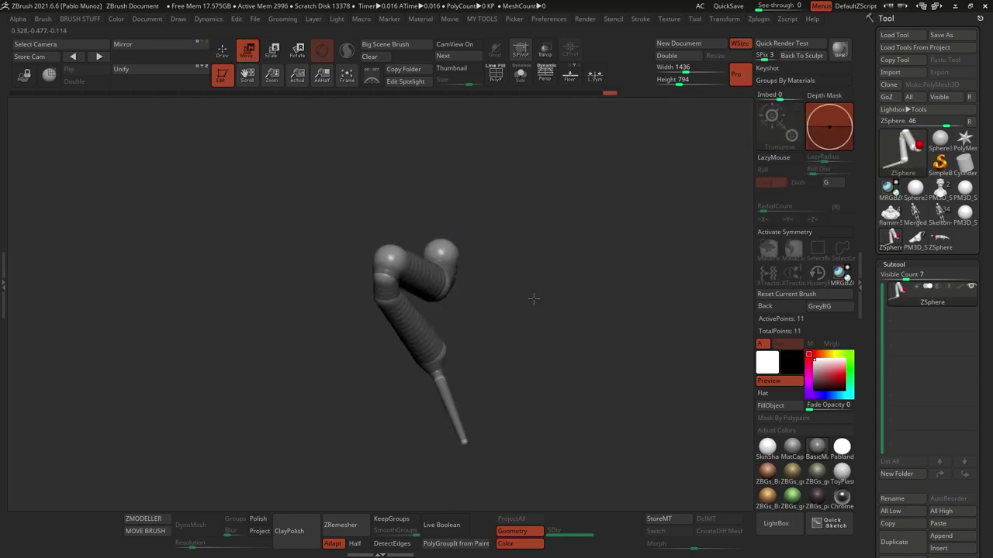
Preview the chain as Adaptive Skin and add small claw ZSpheres at its tip
key(a)
ctrl+right_drag(467, 382, 483, 328)
drag(483, 328, 492, 399)
click(476, 406)
ctrl+right_drag(477, 406, 538, 373)
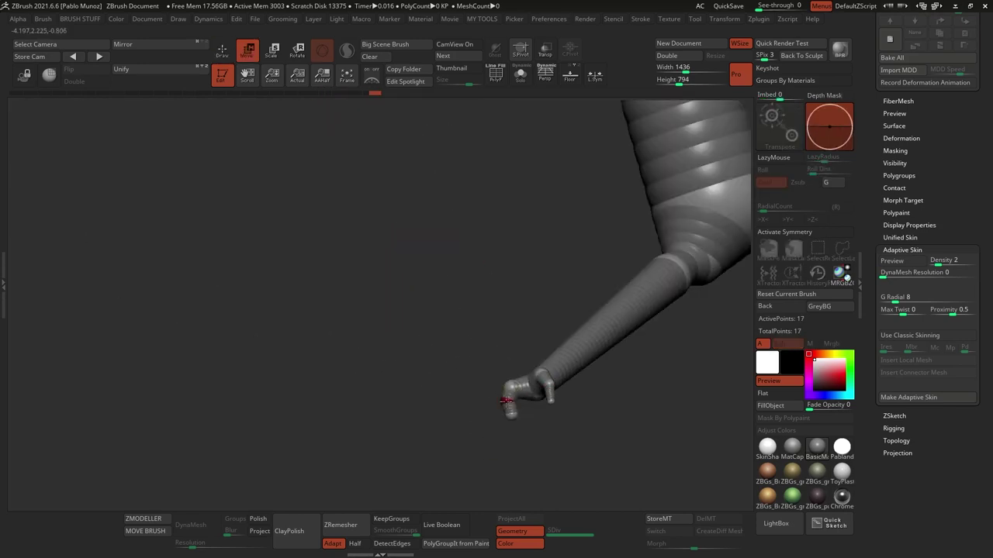
Make an Adaptive Skin from the ZSphere chain and inspect it with PolyF on
click(908, 397)
key(b)
key(Escape)
key(shift+f)
drag(742, 218, 504, 170)
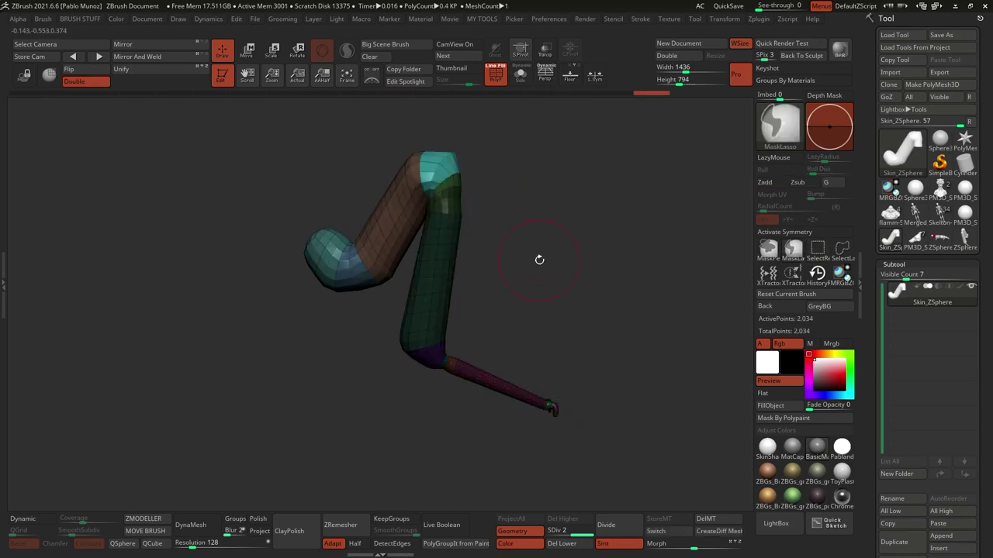
key(q)
drag(543, 419, 562, 357)
key(w)
mouse_move(555, 283)
mouse_down()
mouse_move(512, 310)
mouse_move(507, 290)
mouse_move(446, 419)
mouse_move(394, 399)
mouse_move(344, 259)
mouse_up()
key(q)
Run ZRemesher with Half and KeepGroups, then unhide all and turn PolyF off
click(355, 544)
click(392, 519)
ctrl+shift+click(343, 259)
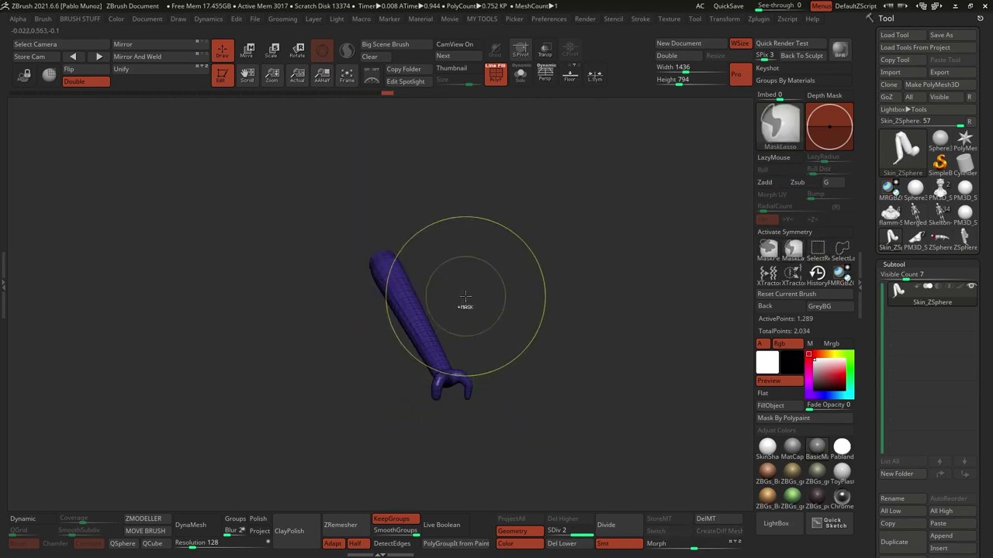
ctrl+shift+click(465, 296)
drag(495, 208, 413, 368)
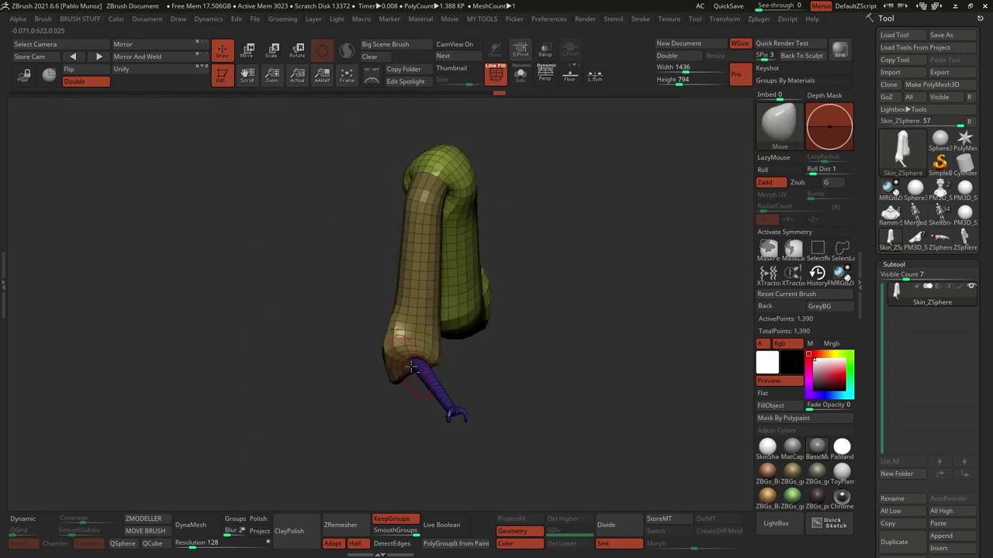
key(shift+f)
ctrl+shift+click(505, 376)
drag(506, 376, 432, 375)
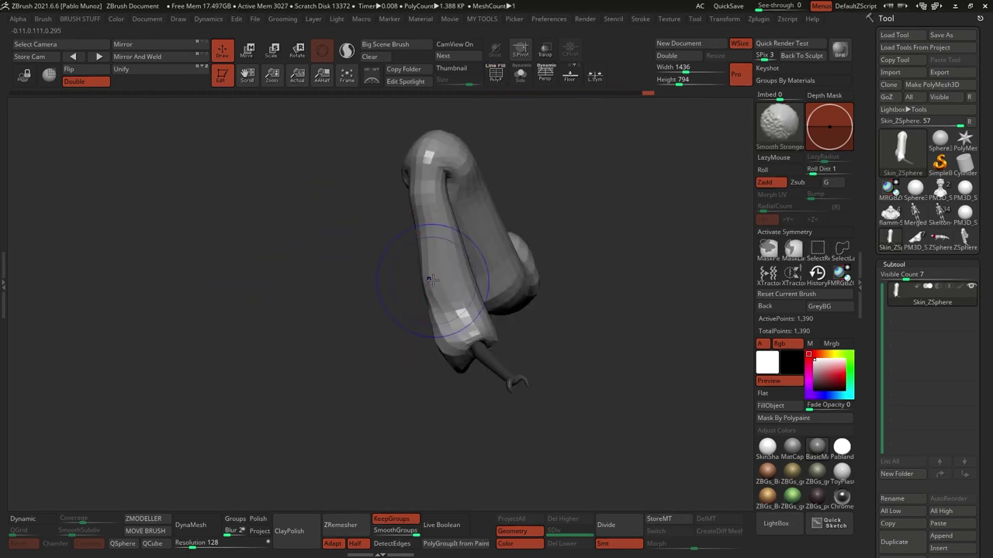
mouse_move(421, 158)
mouse_down()
mouse_move(477, 177)
mouse_move(436, 172)
mouse_move(377, 342)
mouse_up()
key(space)
Append the limb to the moth and rotate it into place in front of the face
drag(537, 186, 538, 349)
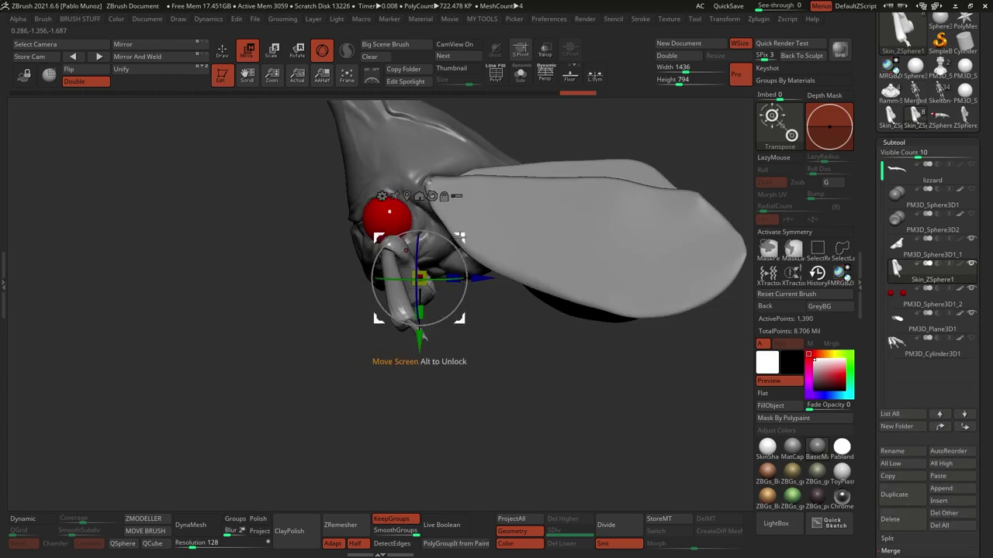
drag(457, 256, 466, 295)
mouse_move(437, 355)
mouse_down()
mouse_move(449, 370)
mouse_move(439, 340)
mouse_move(408, 300)
mouse_move(476, 273)
mouse_move(359, 311)
mouse_move(415, 292)
mouse_move(446, 319)
mouse_up()
Choose Move Topological and Standard brushes while switching between the head and limb subtools
key(b)
key(m)
key(t)
alt+click(476, 272)
key(b)
key(s)
key(t)
alt+click(415, 292)
alt+click(446, 320)
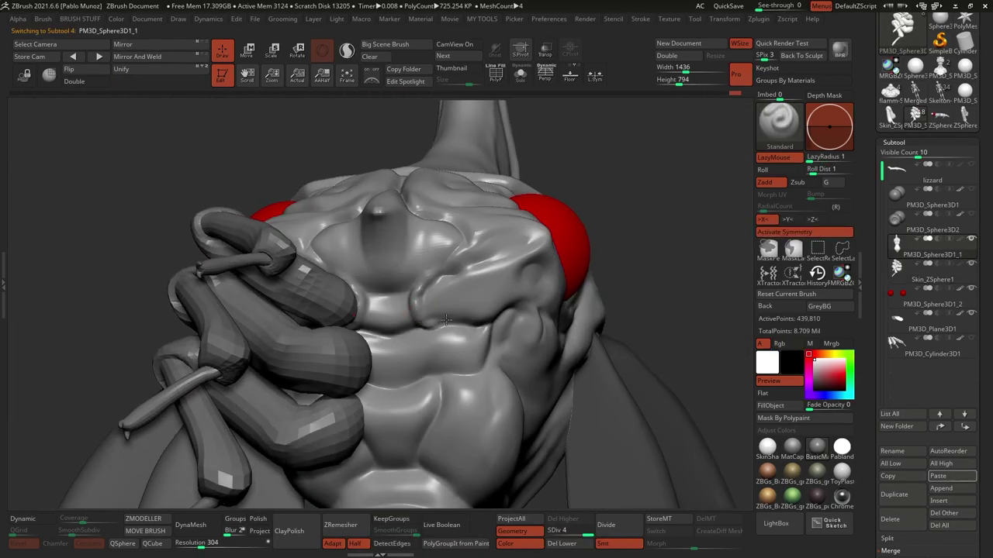
Carve a crease down the chest, then switch to the Standard brush
drag(420, 252, 417, 302)
key(b)
key(s)
key(t)
mouse_move(385, 212)
mouse_down()
mouse_move(453, 315)
mouse_move(437, 375)
mouse_up()
key(space)
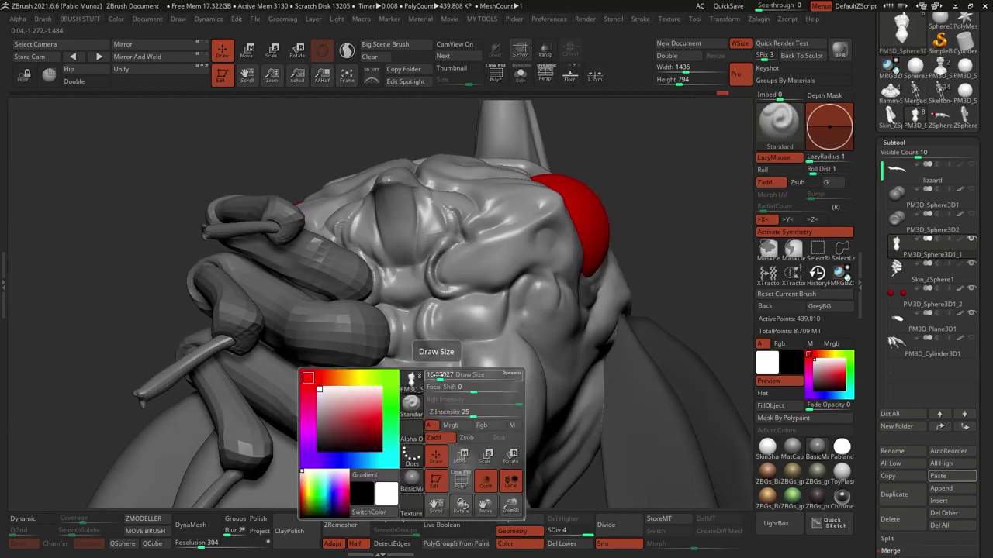
mouse_move(408, 338)
mouse_down()
mouse_move(458, 243)
mouse_move(367, 314)
mouse_up()
Select the Move brush, frame the whole bug and raise the head's subdivision
key(space)
key(b)
key(m)
key(v)
key(f)
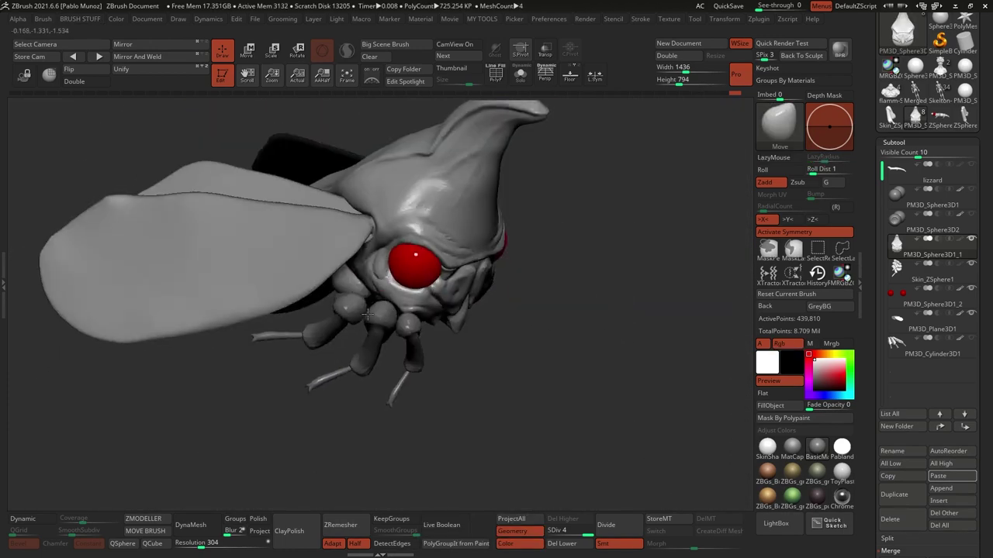
drag(570, 279, 576, 213)
drag(506, 285, 543, 264)
key(space)
key(d)
key(d)
key(d)
Solo the eyes subtool, then return to the head and turn it to a frontal view
alt+click(421, 261)
click(521, 73)
key(space)
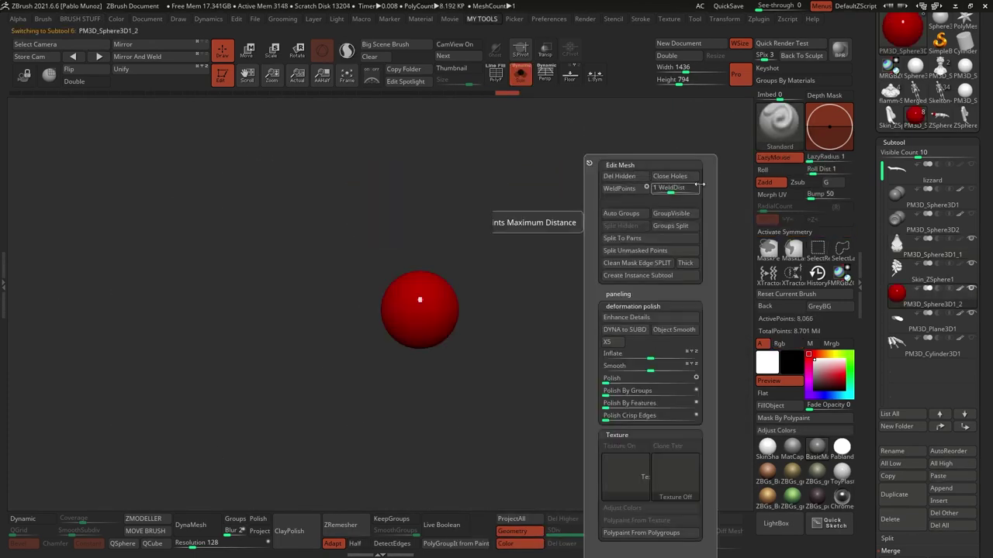
click(520, 73)
alt+click(502, 316)
drag(419, 347, 474, 224)
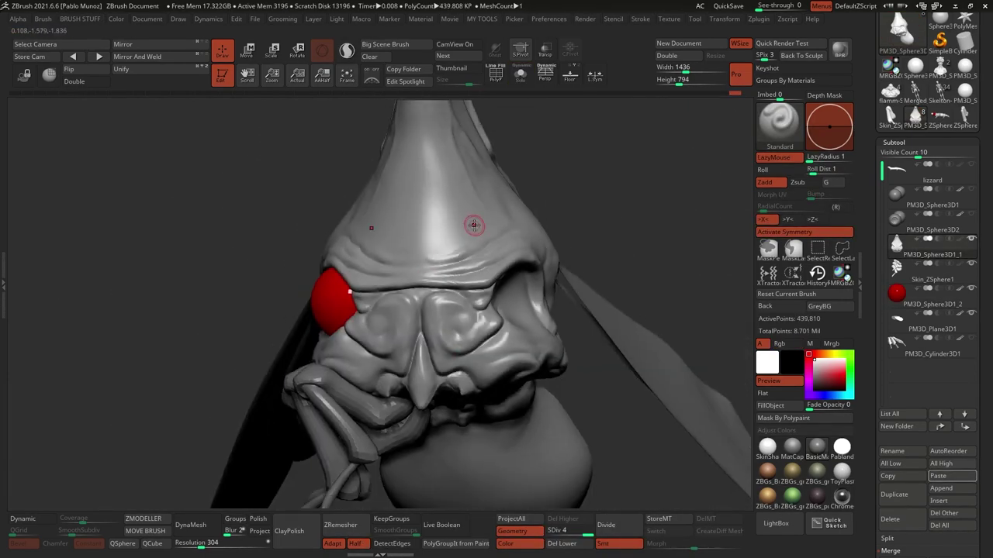
drag(451, 297, 429, 309)
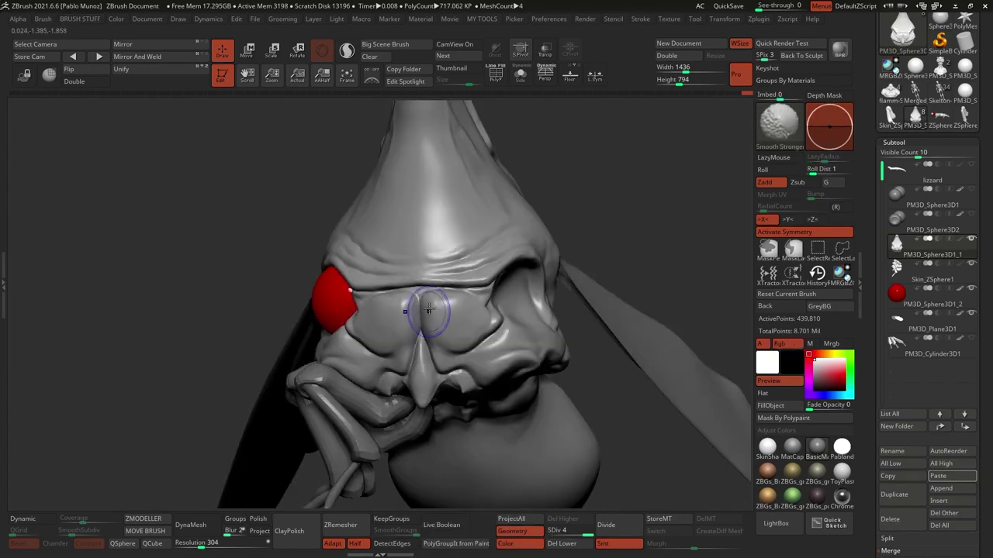
mouse_move(444, 210)
mouse_down()
mouse_move(411, 249)
mouse_move(450, 232)
mouse_move(473, 326)
mouse_move(491, 347)
mouse_up()
Refine the head with DamStandard creases and Move brush adjustments
key(b)
key(d)
key(s)
drag(416, 349, 449, 343)
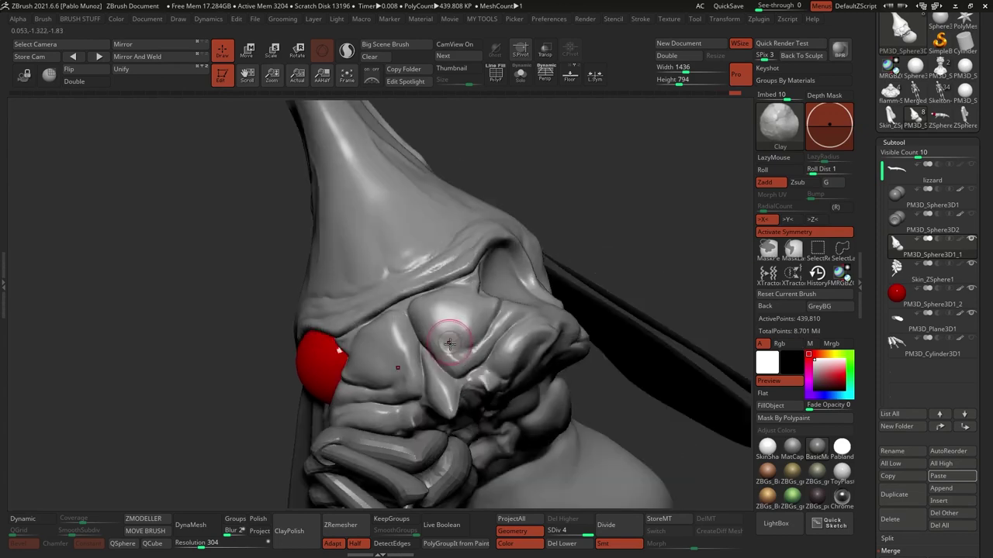
mouse_move(447, 397)
mouse_down()
mouse_move(466, 341)
mouse_move(444, 279)
mouse_move(194, 109)
mouse_up()
key(b)
key(m)
key(v)
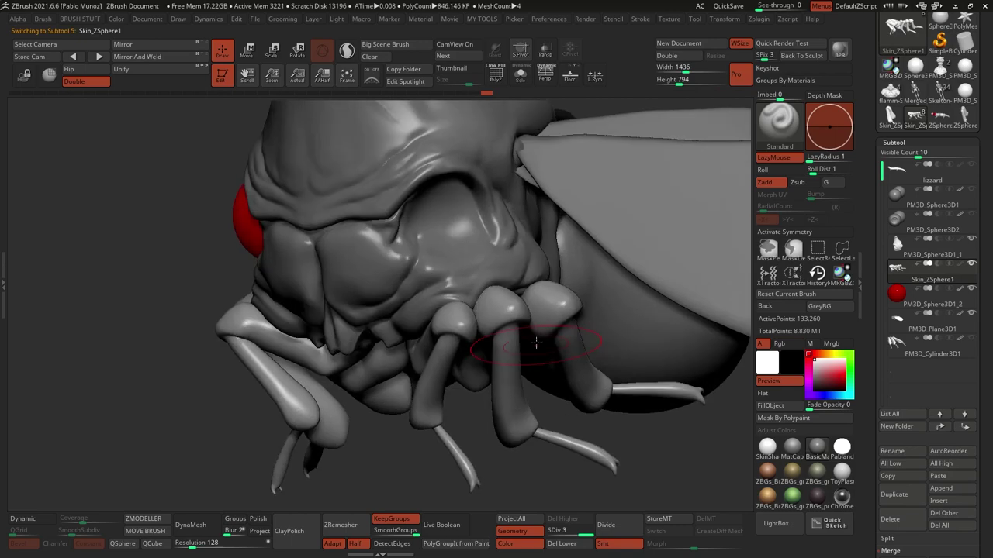
mouse_move(435, 325)
mouse_down()
mouse_move(383, 401)
mouse_move(569, 463)
mouse_up()
Subdivide the limb subtool and inspect its fingers around the bug's head
key(ctrl+d)
mouse_move(413, 264)
mouse_down()
mouse_move(314, 272)
mouse_move(321, 368)
mouse_up()
mouse_move(427, 239)
mouse_down()
mouse_move(465, 256)
mouse_move(542, 239)
mouse_move(572, 221)
mouse_up()
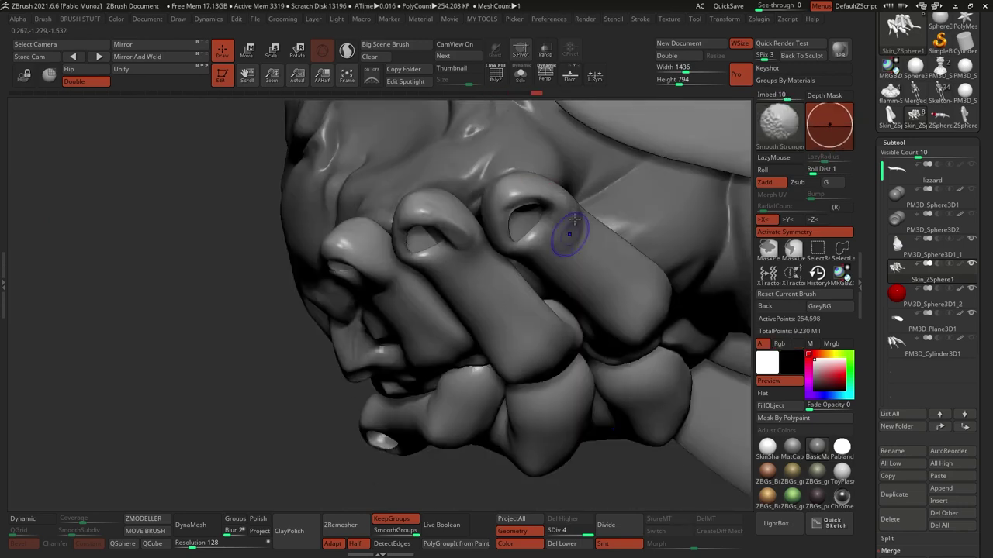
drag(466, 260, 194, 310)
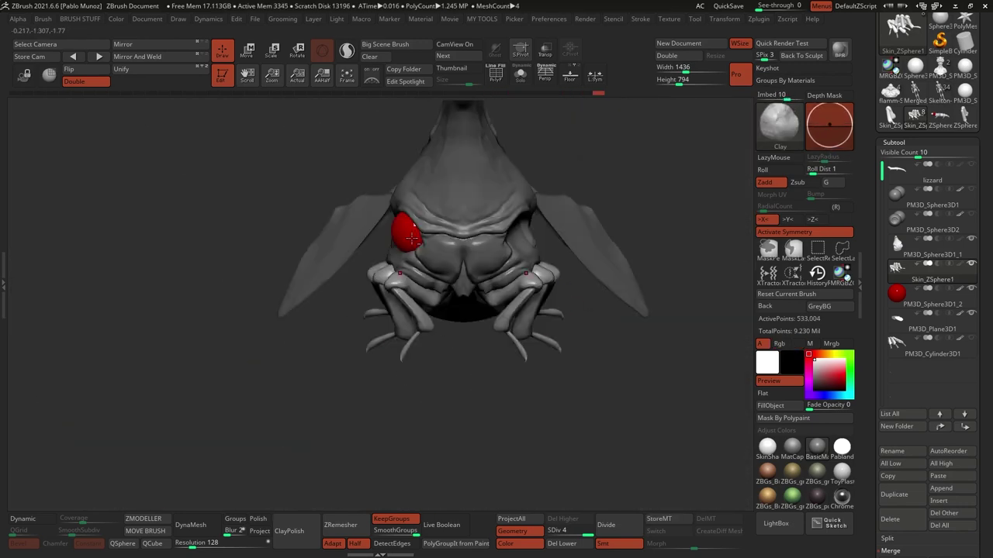
Select the moth's head part, pick the Standard brush, and view both wings
alt+click(432, 277)
mouse_move(698, 434)
mouse_down()
mouse_move(465, 419)
mouse_move(326, 388)
mouse_up()
key(b)
key(s)
key(t)
alt+click(435, 256)
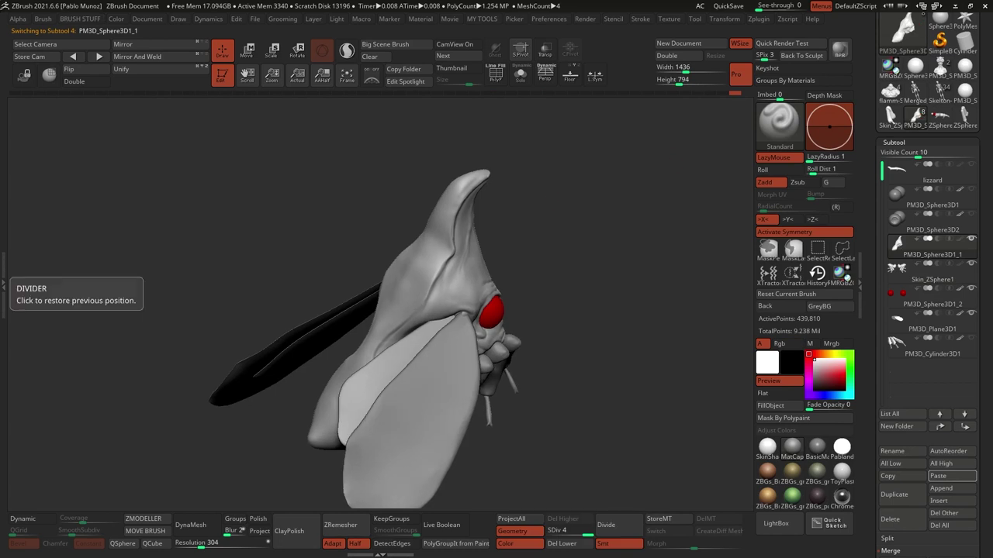
drag(233, 450, 361, 443)
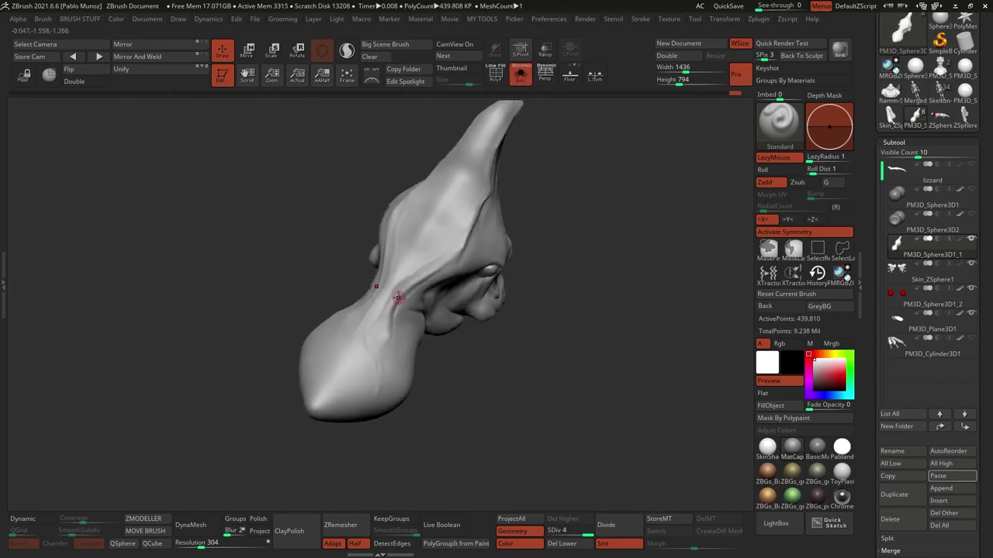
drag(397, 298, 402, 355)
right_drag(409, 357, 387, 295)
Switch to the MaskLasso brush and examine the moth's head and face
key(b)
key(m)
key(l)
right_drag(353, 393, 366, 339)
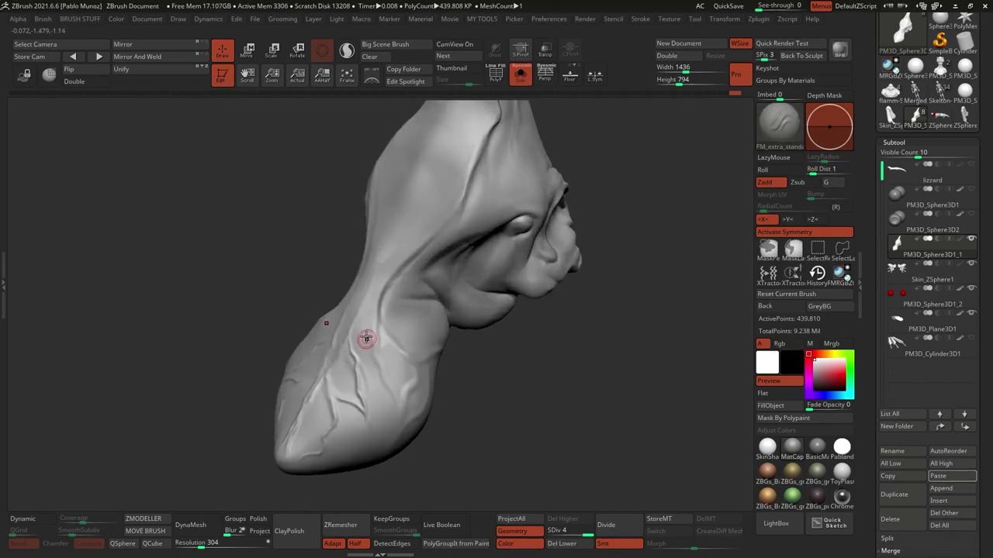
mouse_move(432, 239)
right_down()
mouse_move(448, 228)
mouse_move(399, 369)
right_up()
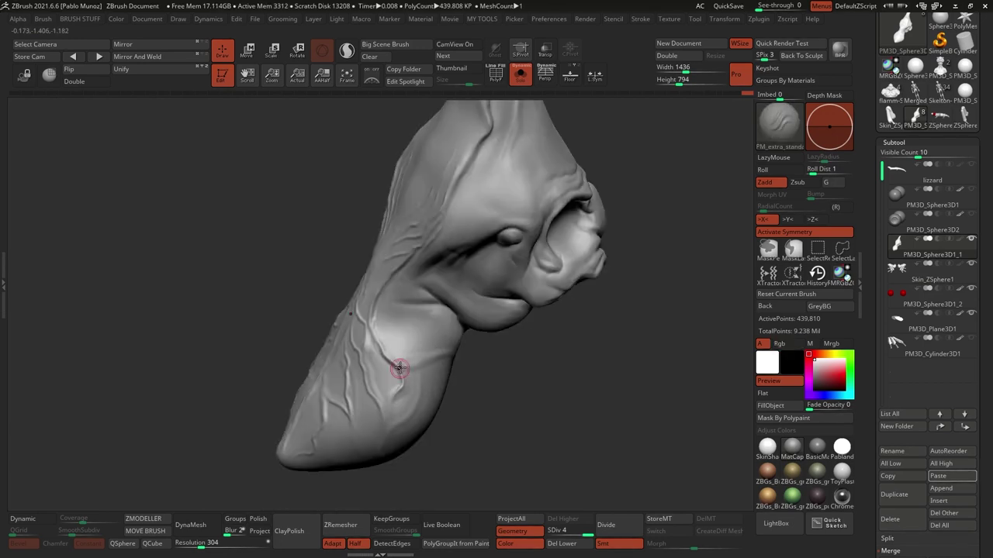
right_drag(361, 398, 345, 302)
Choose the DamStandard crease brush and look from the head round to the body
key(b)
key(d)
key(s)
key(space)
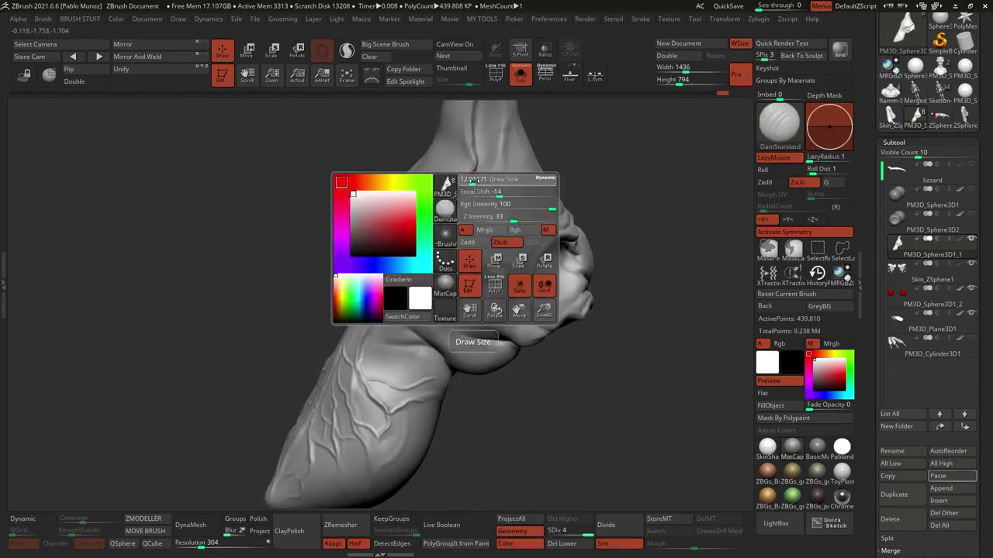
right_drag(434, 249, 471, 174)
mouse_move(474, 286)
right_down()
mouse_move(494, 193)
mouse_move(419, 458)
mouse_move(429, 409)
mouse_move(459, 390)
mouse_move(437, 377)
mouse_move(445, 373)
right_up()
Select the creature's body, pick a standard sculpting brush, and turn the red eye front
alt+click(436, 377)
key(b)
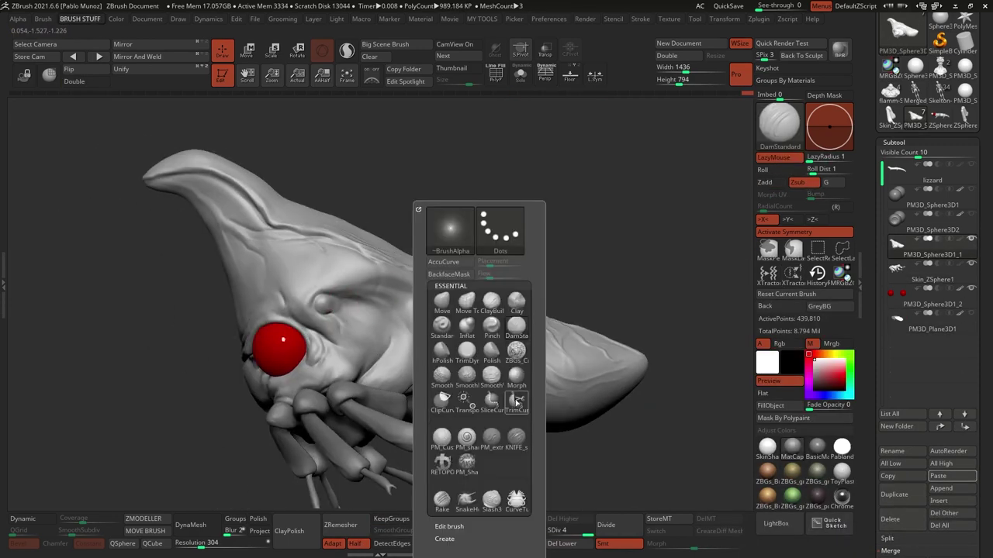
click(457, 326)
right_drag(457, 326, 446, 280)
mouse_move(326, 305)
right_down()
mouse_move(526, 335)
mouse_move(527, 189)
mouse_move(509, 225)
right_up()
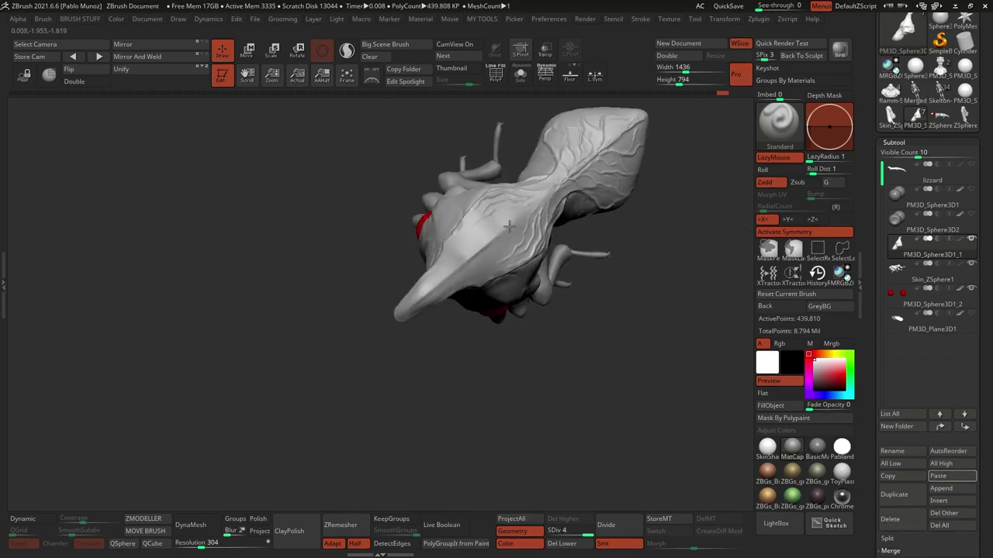
mouse_move(499, 261)
right_down()
mouse_move(395, 364)
mouse_move(602, 268)
right_up()
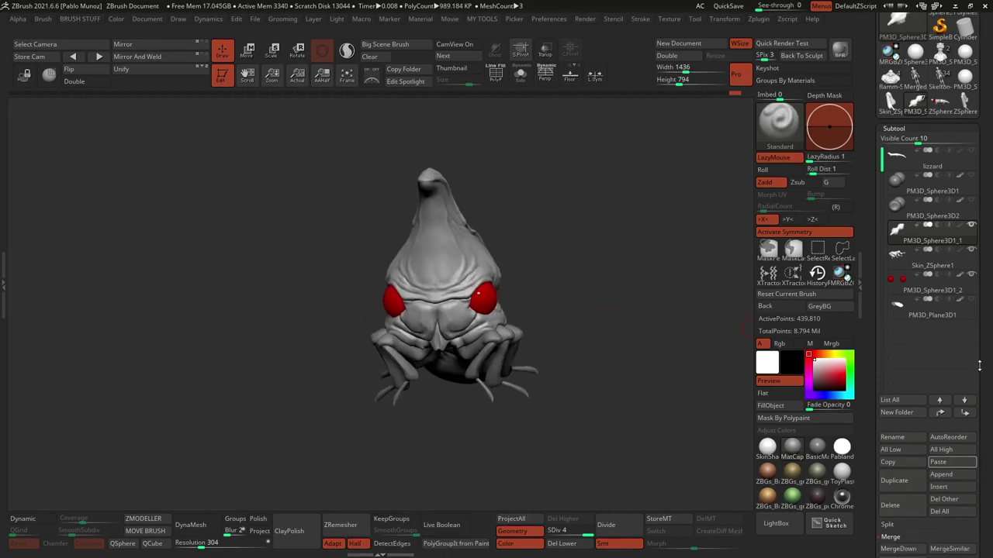
Switch to the Move brush to reposition the new limb piece
key(w)
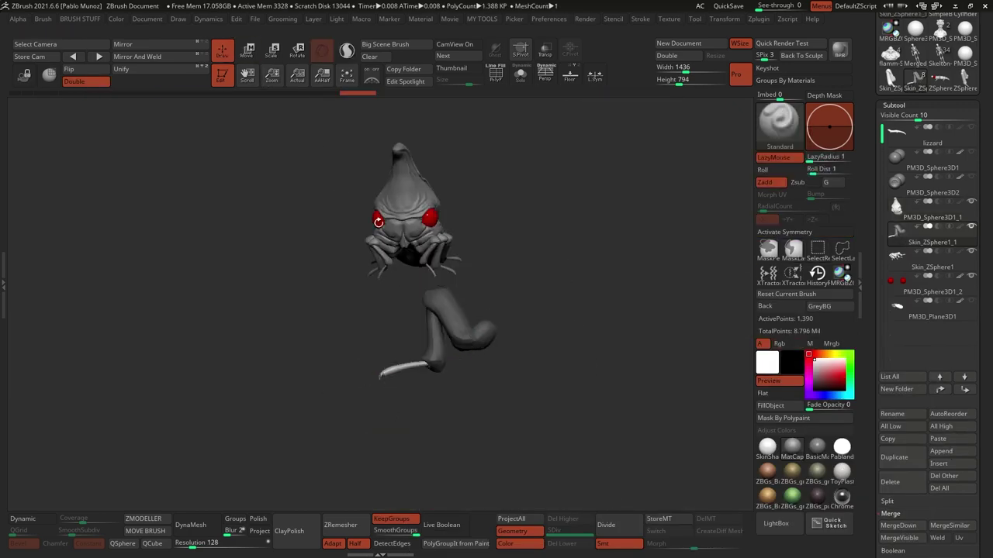
key(b)
key(m)
key(v)
mouse_move(510, 405)
right_down()
mouse_move(515, 351)
mouse_move(470, 406)
mouse_move(583, 312)
mouse_move(547, 298)
mouse_move(528, 341)
mouse_move(543, 356)
mouse_move(633, 287)
mouse_move(586, 372)
mouse_move(582, 365)
mouse_move(538, 390)
mouse_move(515, 377)
mouse_move(530, 368)
right_up()
Switch to Move Topological and turn on X symmetry for the mouthparts
key(b)
key(m)
key(t)
key(w)
key(x)
Pick the connected-surface move brush, frame the creature, and select its main body mesh
key(b)
click(514, 301)
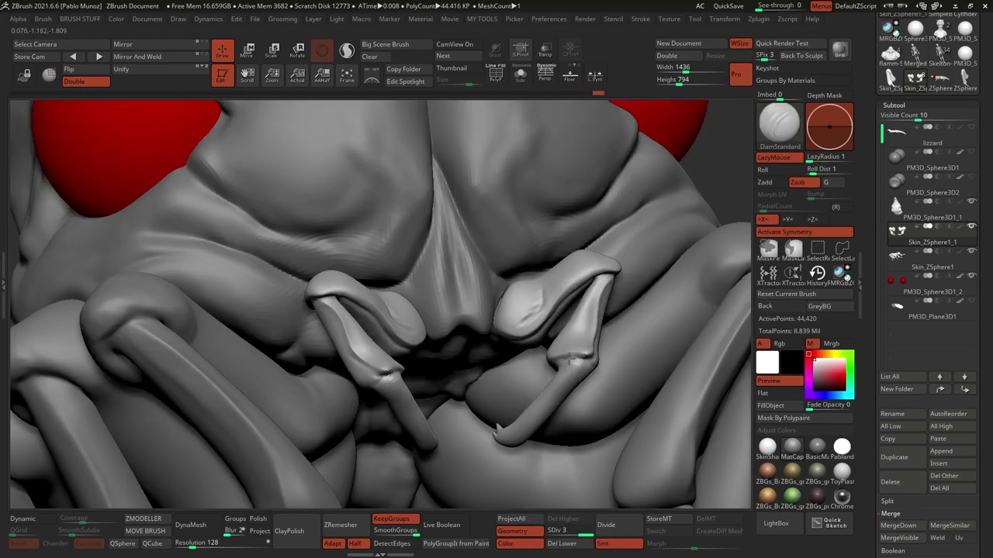
key(f)
mouse_move(649, 325)
right_down()
mouse_move(541, 415)
mouse_move(461, 316)
mouse_move(569, 311)
right_up()
alt+click(460, 315)
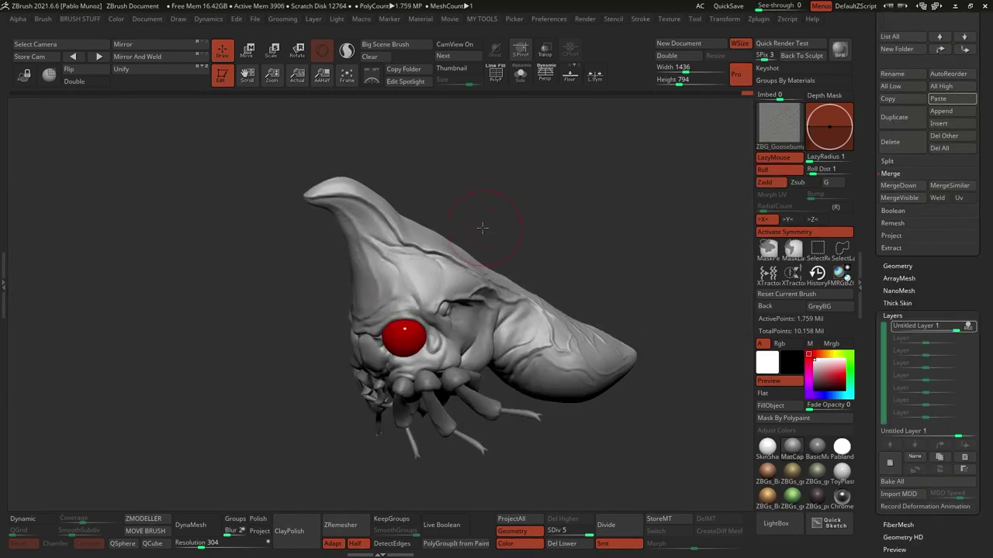
Load a creature skin detailing brush from the LightBox skin brush library
mouse_move(481, 227)
right_down()
mouse_move(540, 295)
mouse_move(561, 347)
right_up()
key(b)
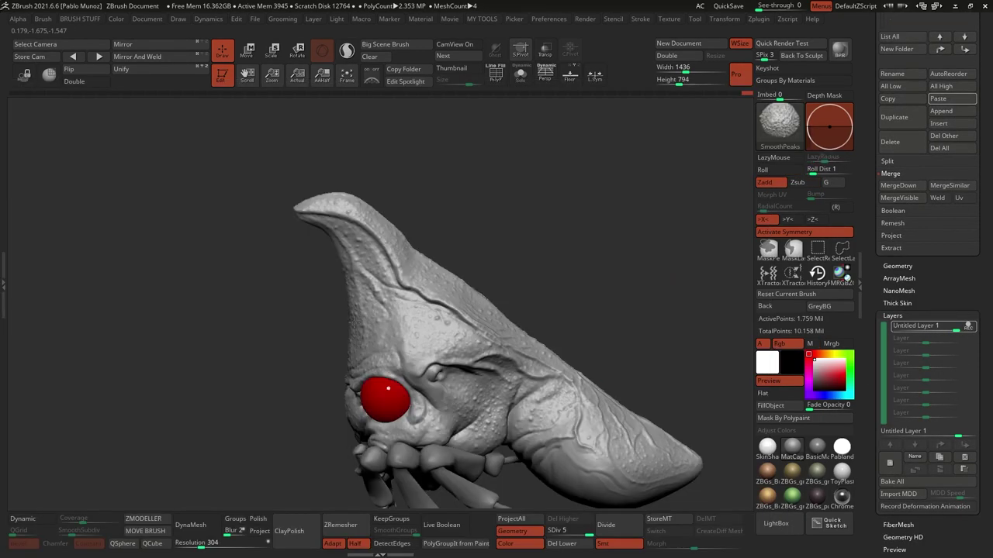
right_drag(404, 310, 574, 314)
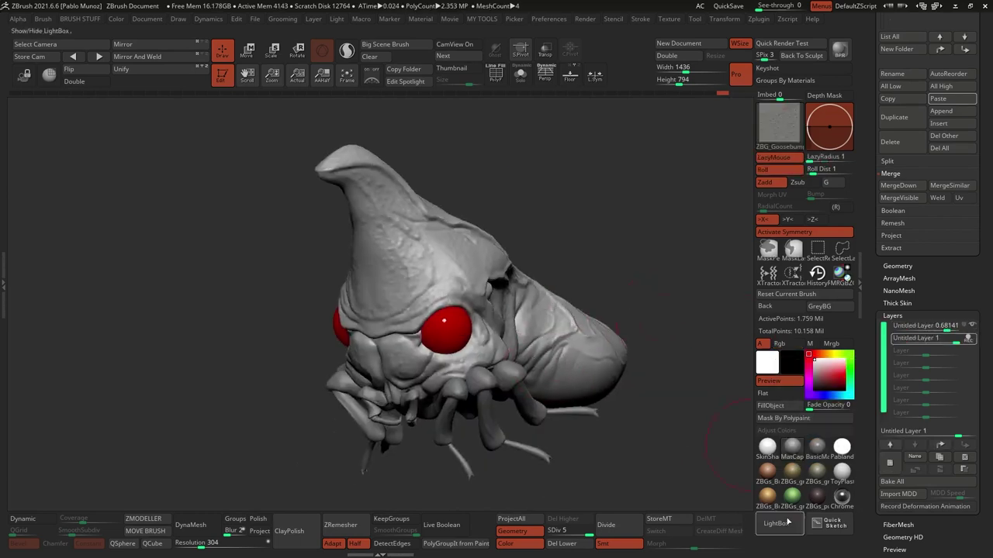
double_click(184, 162)
right_drag(422, 264, 399, 227)
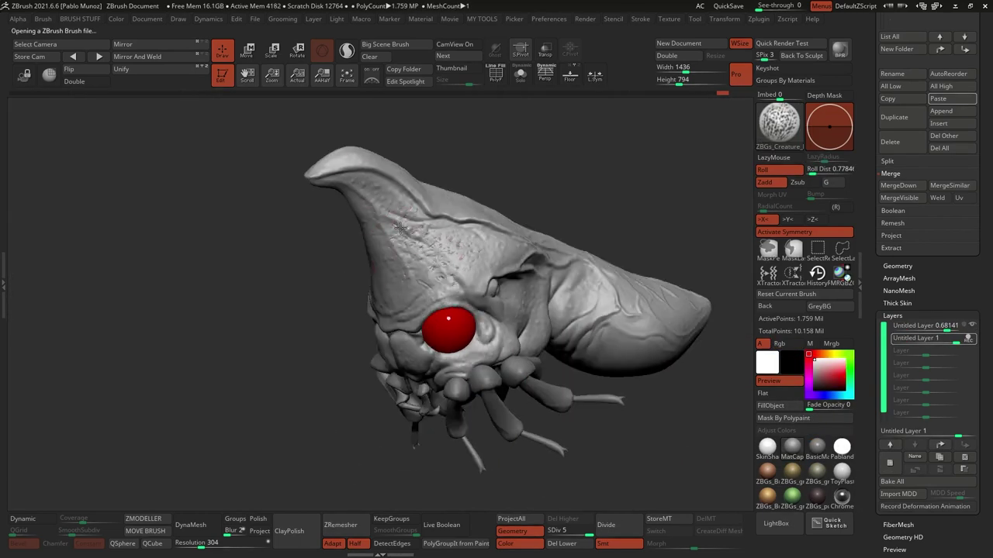
right_drag(487, 285, 619, 352)
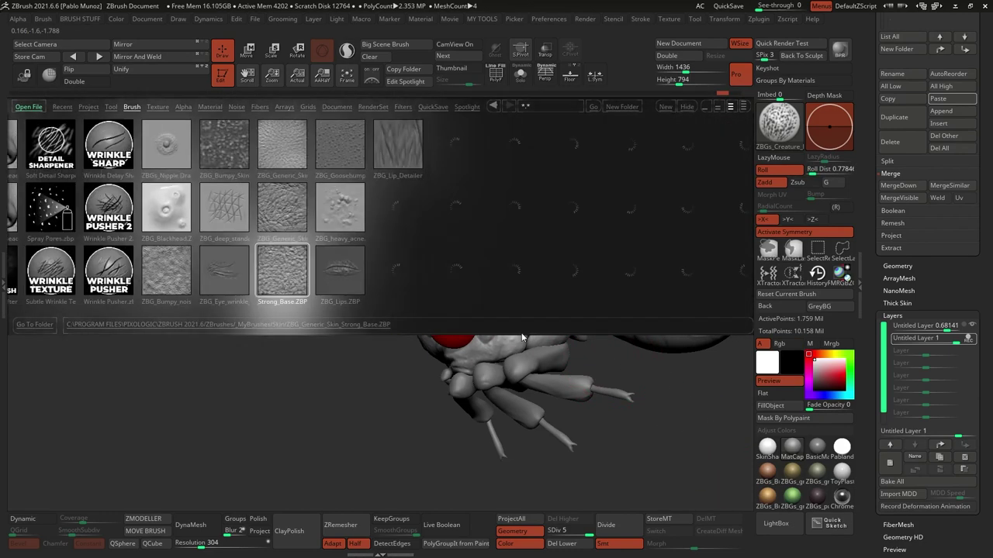
Load a cheek skin-pattern brush and add a new sculpt layer for the bumpy skin
double_click(36, 206)
key(space)
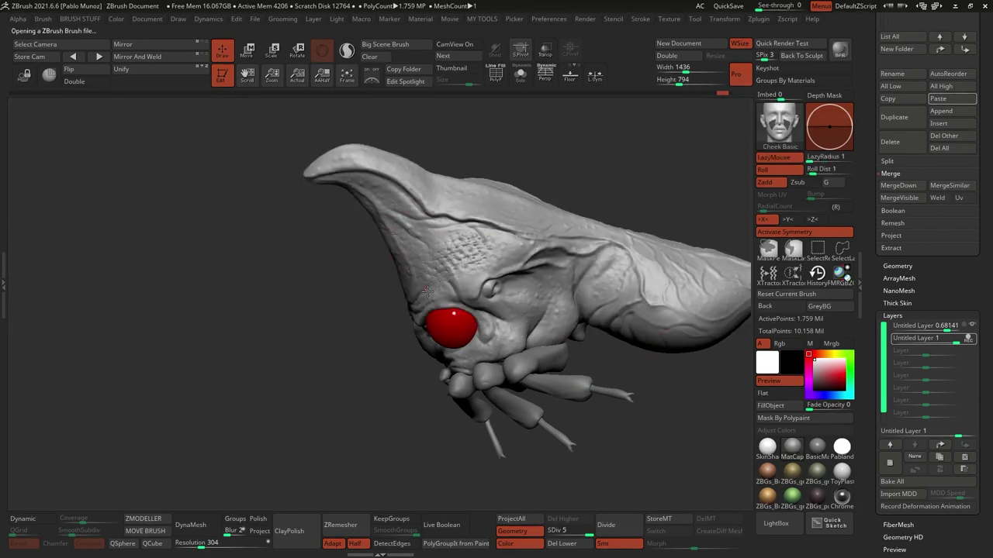
right_drag(380, 196, 413, 381)
mouse_move(412, 326)
right_down()
mouse_move(347, 232)
mouse_move(382, 413)
mouse_move(569, 285)
right_up()
click(890, 463)
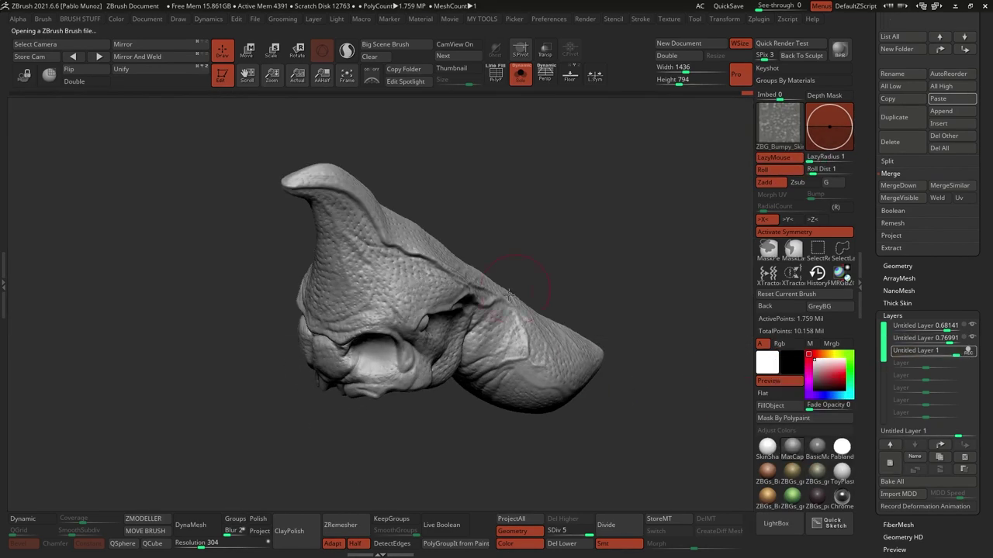
right_drag(577, 425, 359, 326)
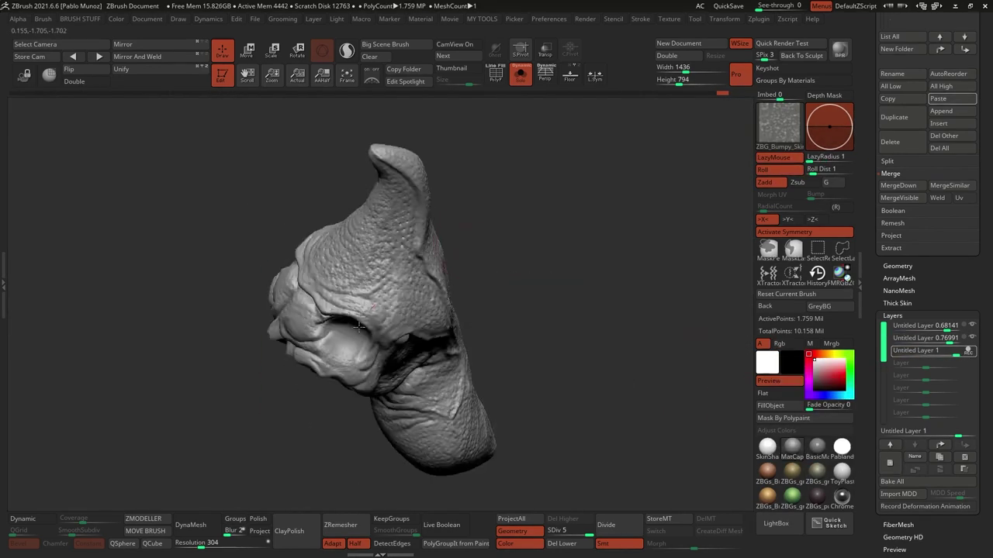
Carve folds into the head with DamStandard, then build them up with the Standard brush
mouse_move(454, 299)
right_down()
mouse_move(543, 288)
mouse_move(183, 284)
right_up()
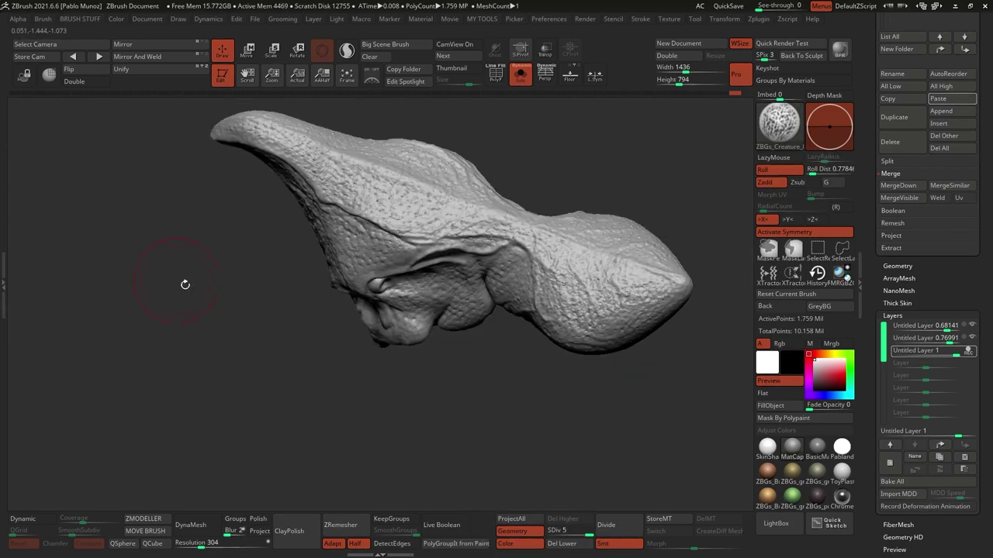
key(space)
click(538, 326)
right_drag(432, 280, 532, 213)
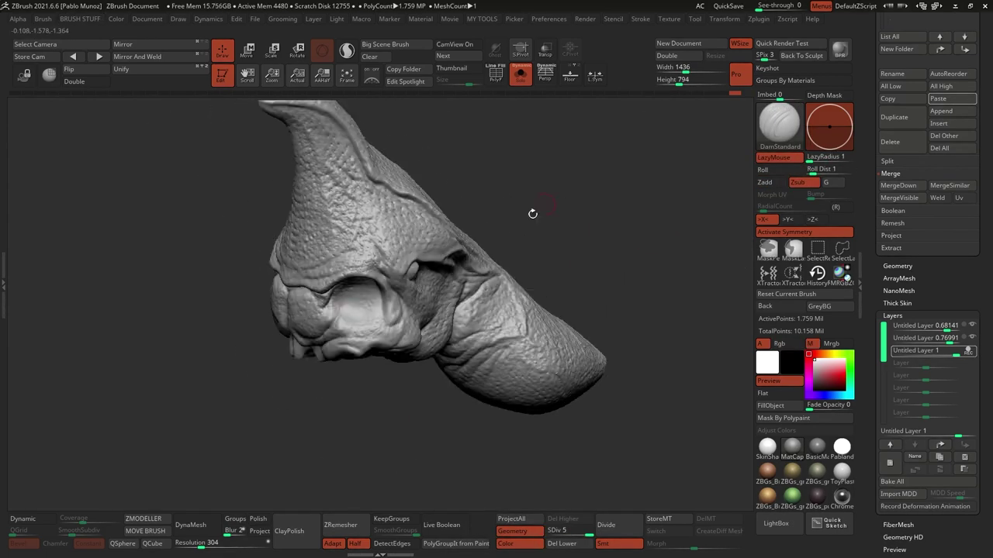
key(b)
key(s)
key(t)
right_drag(373, 268, 446, 291)
right_drag(565, 238, 373, 262)
Carve more folds with DamStandard, then ZRemesh the mesh with the wireframe shown
key(b)
key(d)
key(s)
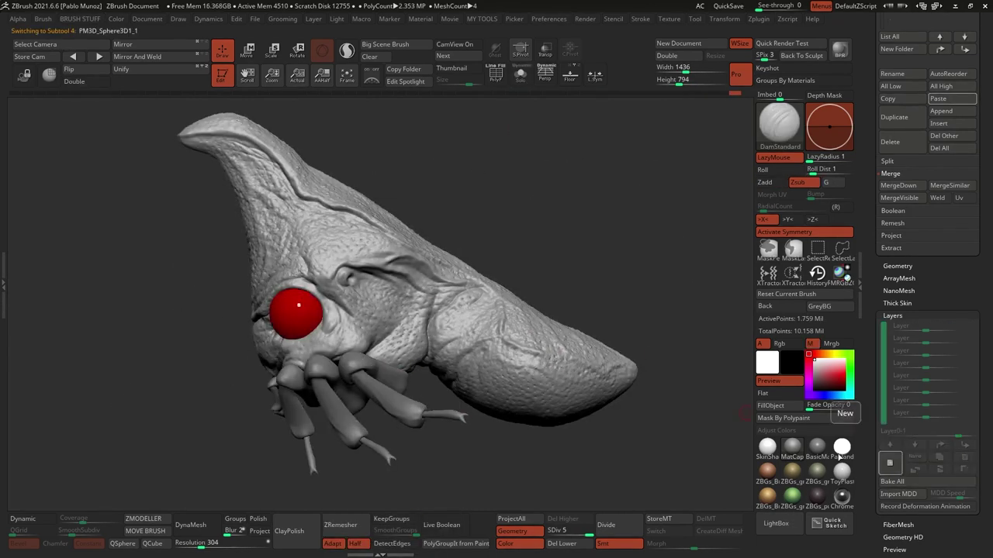
mouse_move(511, 370)
right_down()
mouse_move(434, 200)
mouse_move(474, 221)
mouse_move(299, 259)
mouse_move(635, 148)
right_up()
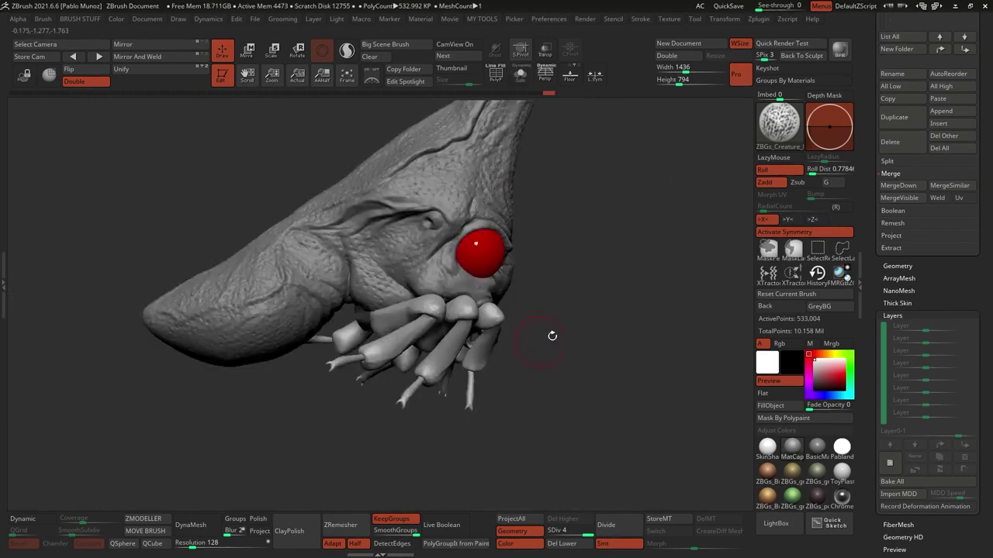
key(shift+f)
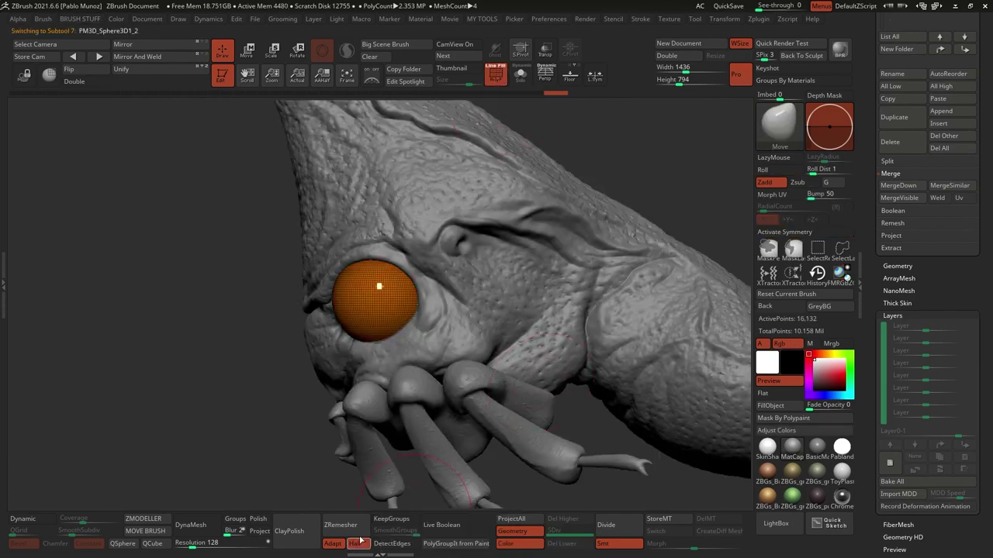
click(359, 526)
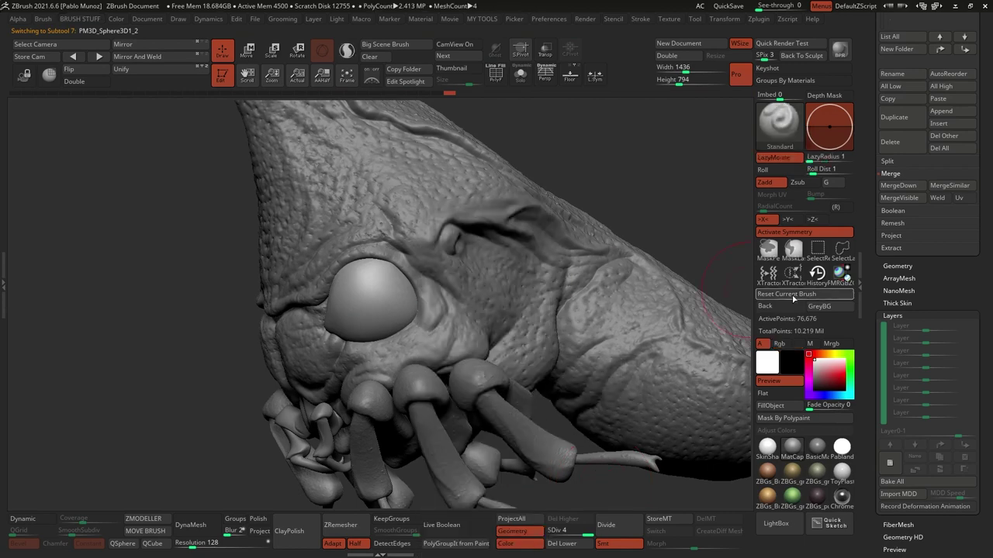
key(b)
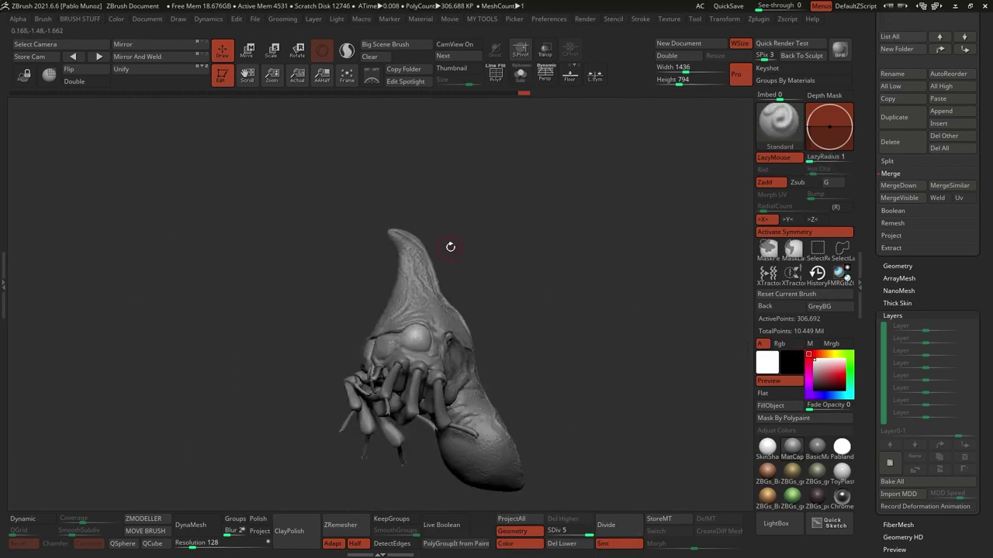
Start a new Cylinder3D primitive from the Tool palette
drag(450, 248, 563, 348)
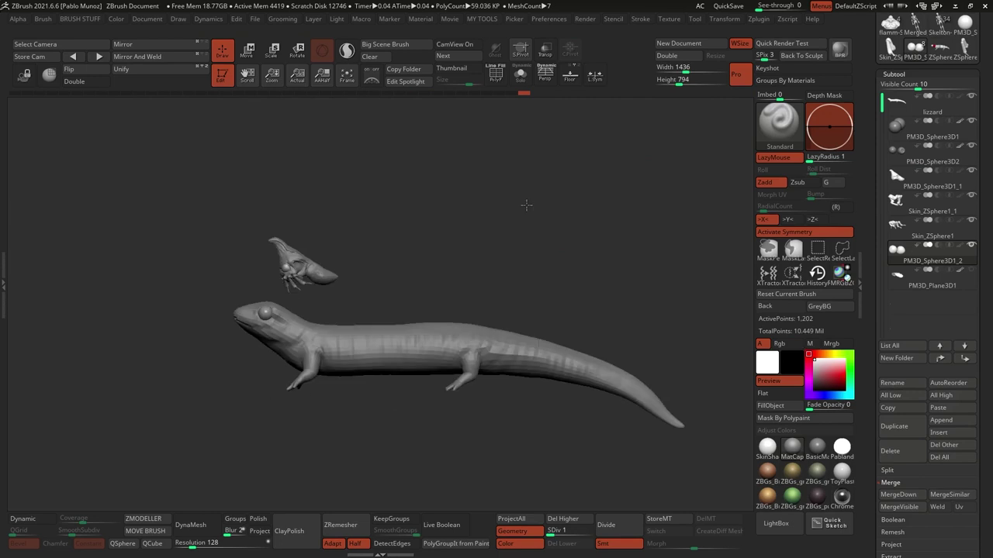
click(902, 148)
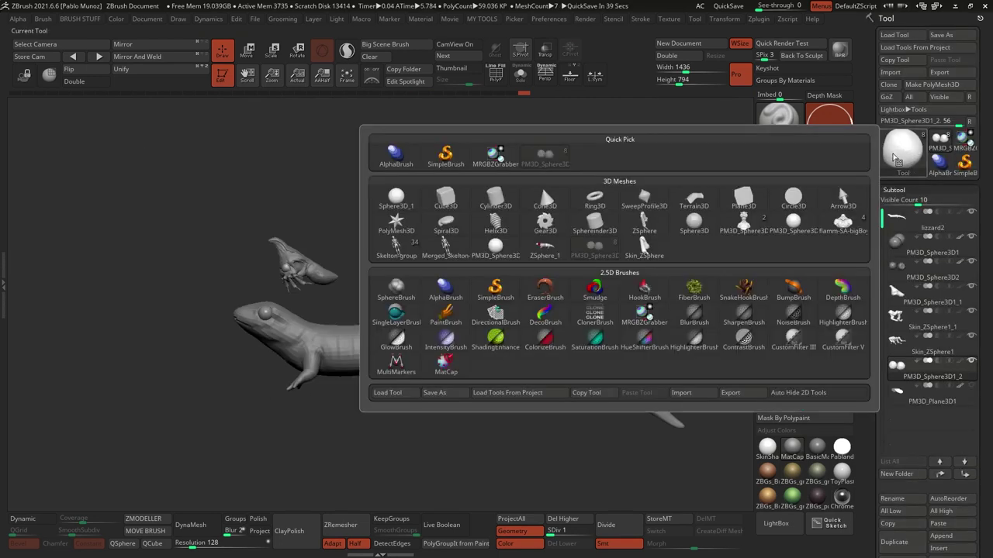
click(502, 208)
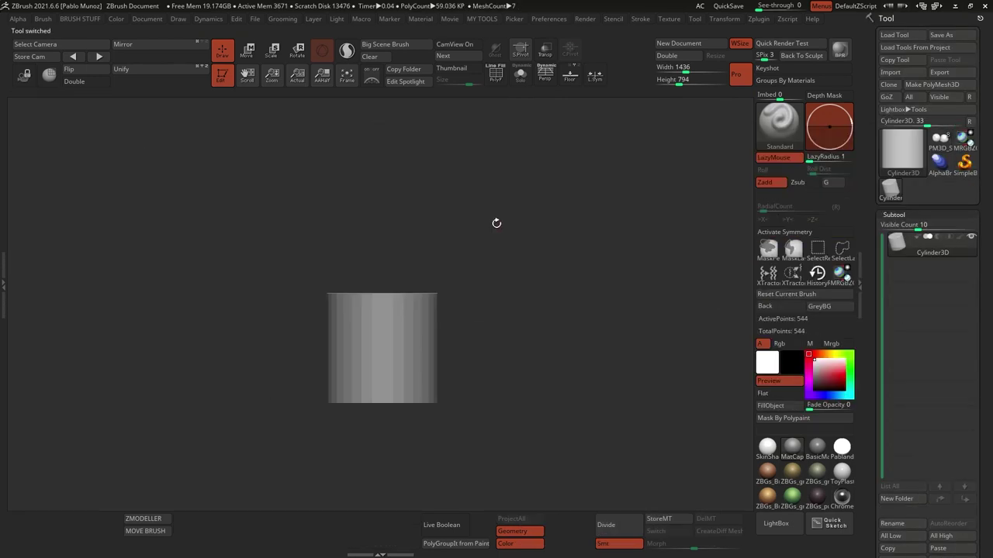
Stretch the cylinder tall with the gizmo and add a Taper deformer
click(247, 56)
mouse_move(382, 314)
mouse_down()
mouse_move(381, 233)
mouse_move(382, 314)
mouse_up()
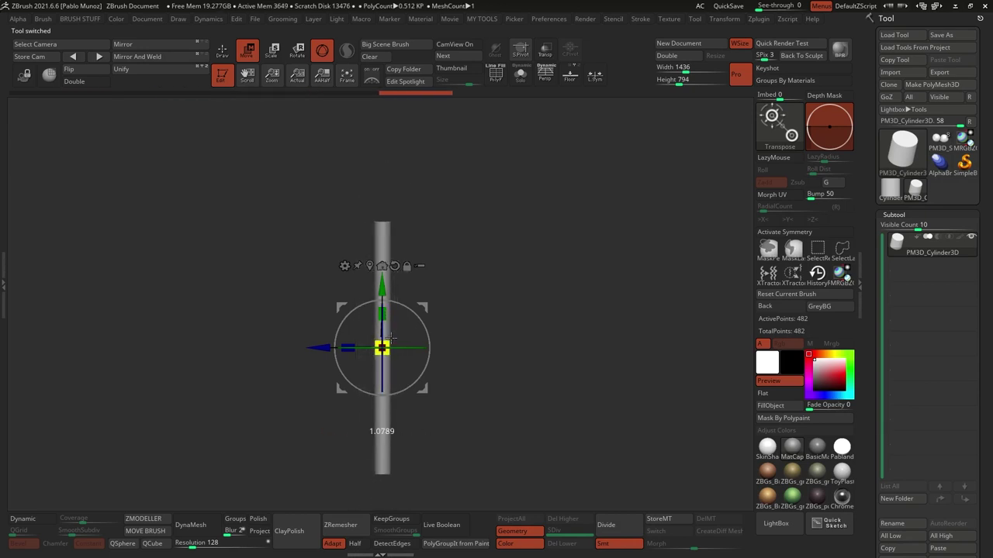
click(357, 224)
click(484, 335)
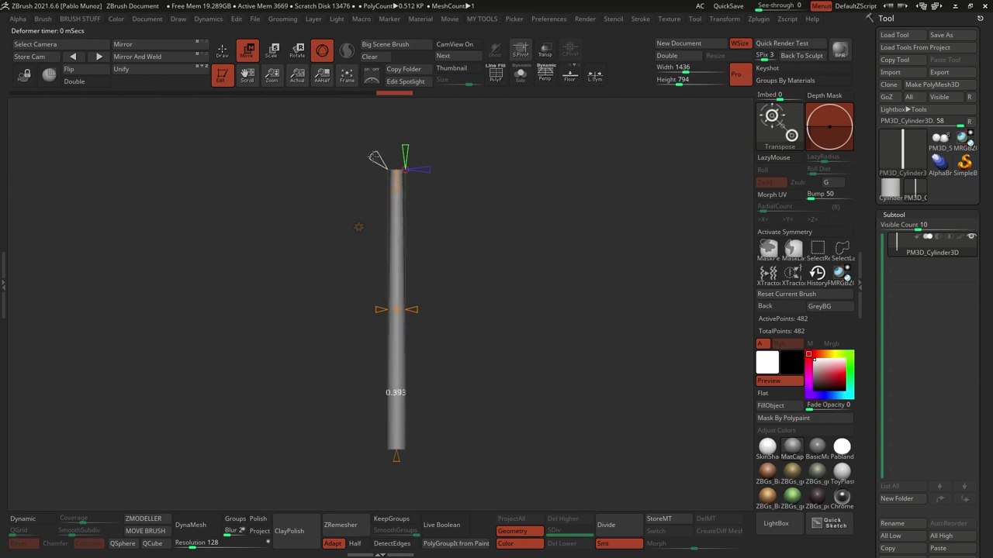
ZRemesh the cylinder with X symmetry, duplicate it, and subdivide the copy
key(q)
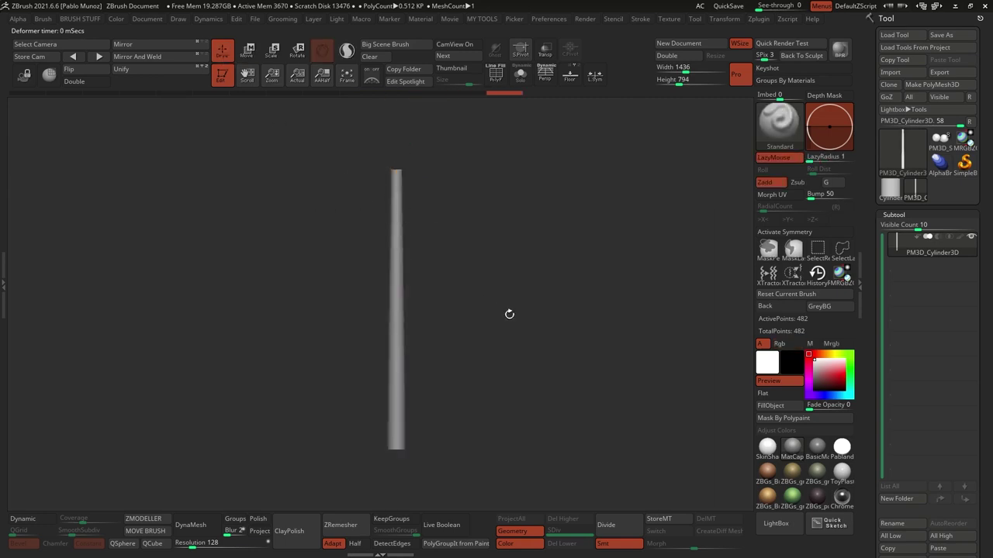
key(shift+f)
key(x)
click(351, 533)
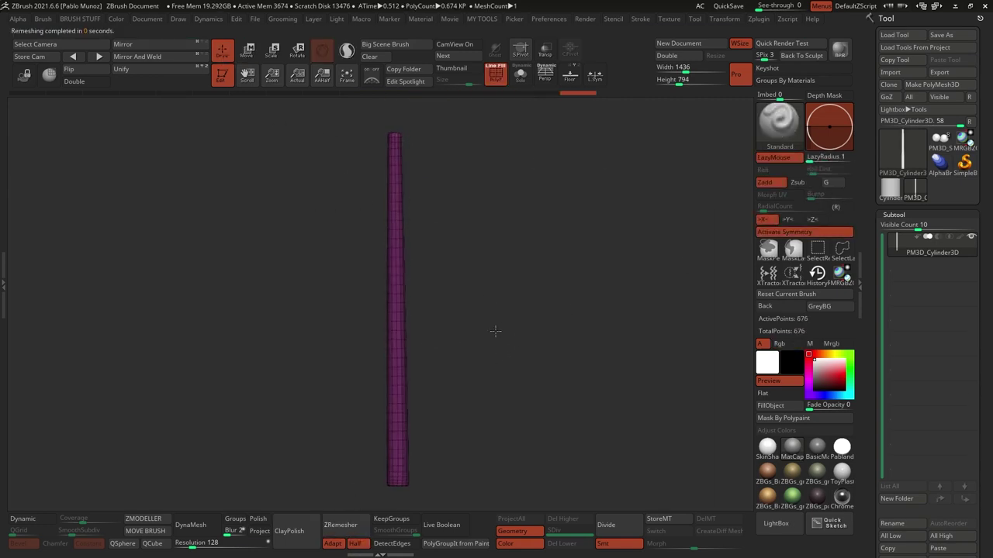
scroll(941, 370, down, 2)
click(893, 479)
key(d)
key(shift+f)
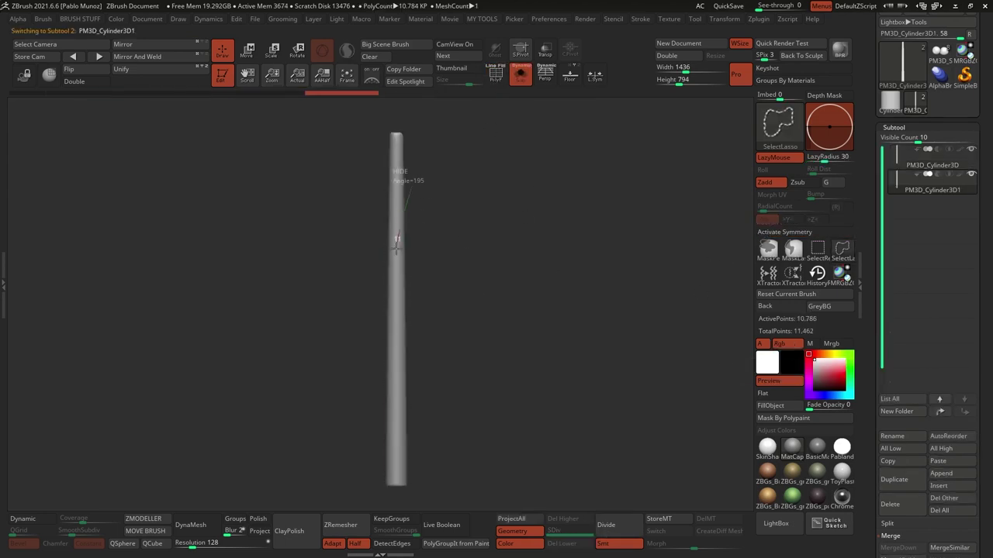
Hide all but a thin sliver of the duplicate and split it into its own subtool
ctrl+shift+drag(386, 419, 387, 424)
ctrl+shift+click(450, 296)
mouse_move(395, 291)
ctrl+shift+mouse_down()
mouse_move(404, 501)
mouse_move(392, 506)
ctrl+shift+mouse_up()
click(896, 479)
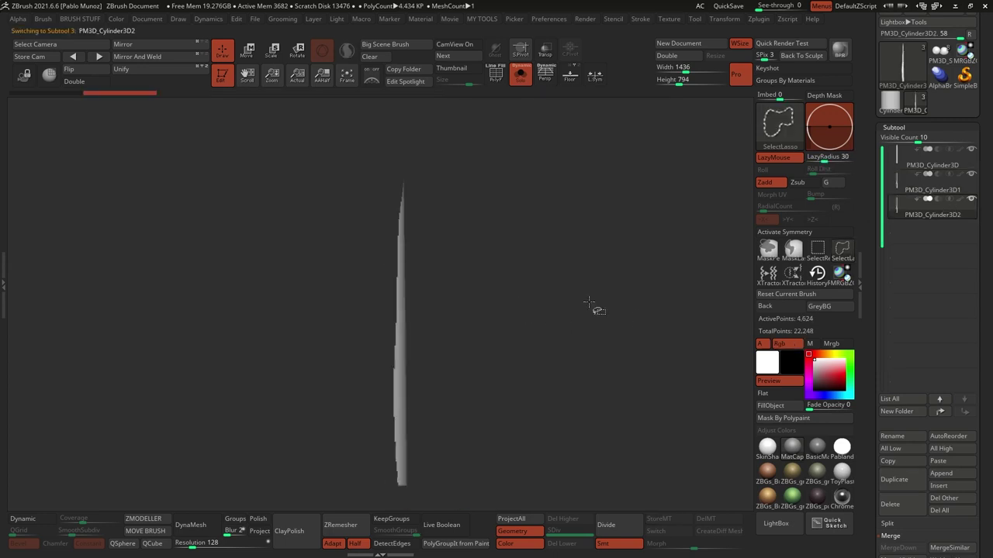
key(Up)
key(space)
click(580, 178)
Make a smoothed duplicate of the strip with the Object Smooth macro from MY TOOLS
key(shift+f)
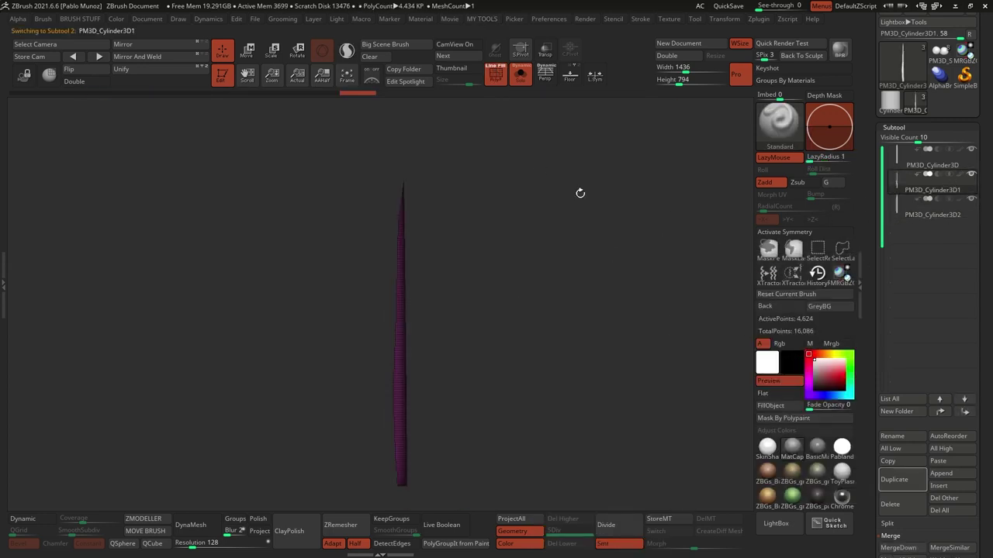
key(alt+shift+s)
mouse_move(930, 217)
key(space)
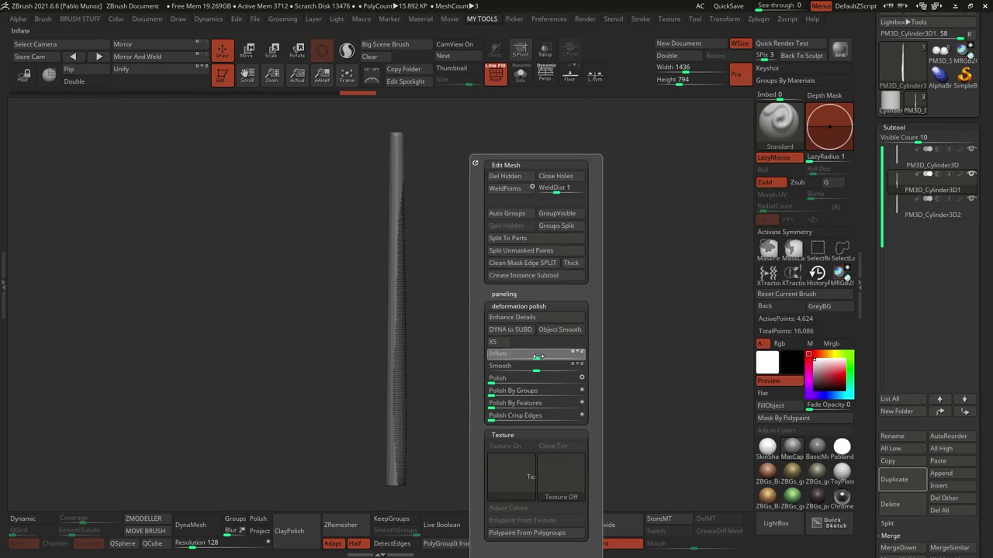
key(Down)
mouse_move(972, 200)
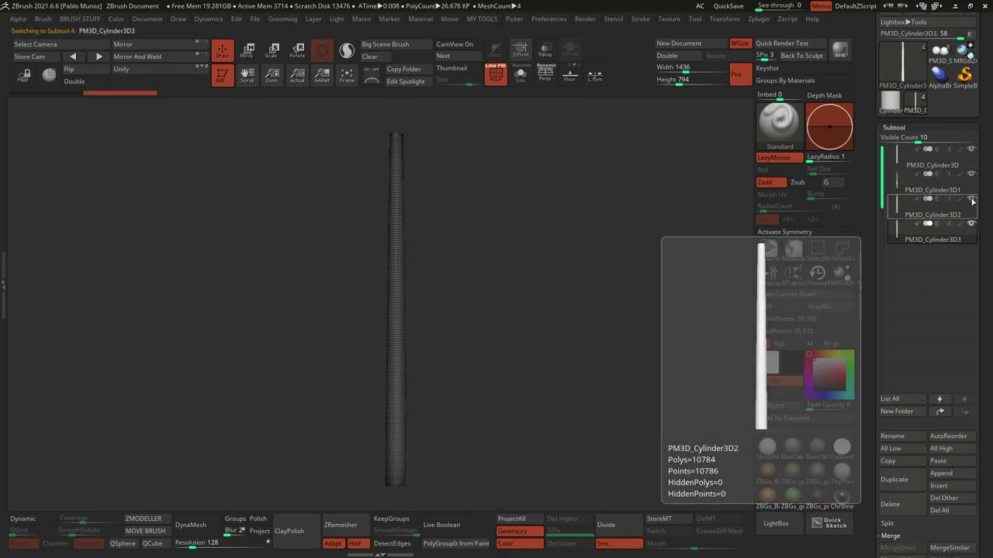
key(Up)
key(Up)
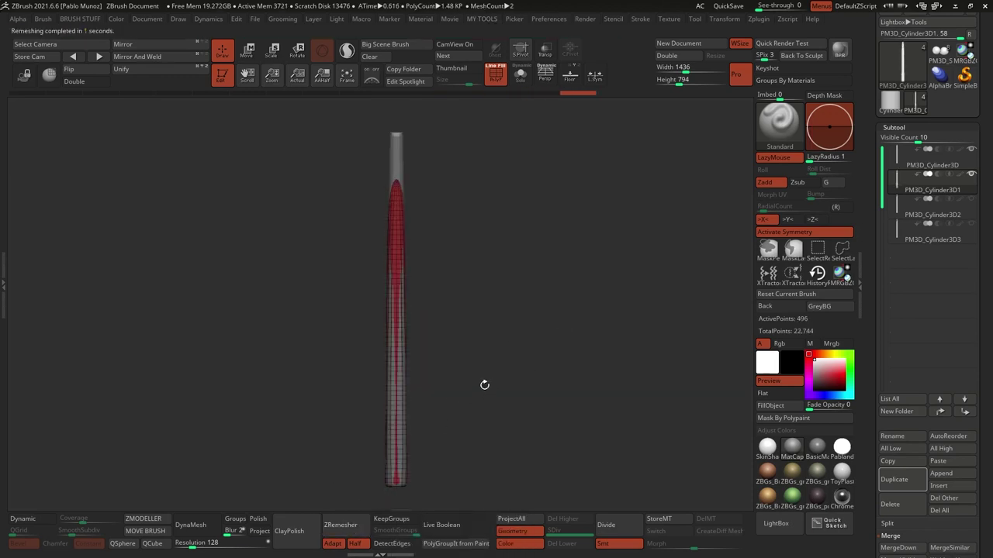
key(space)
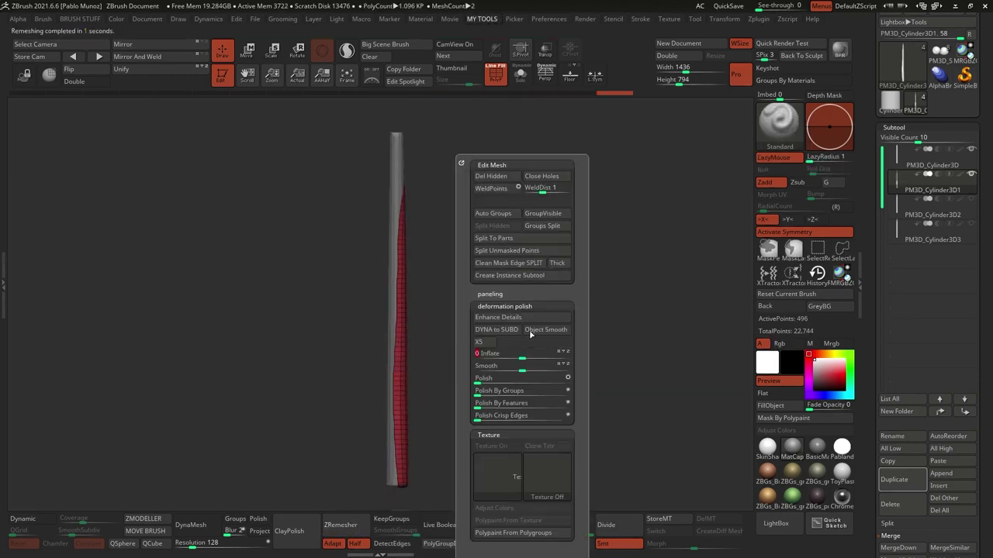
click(530, 330)
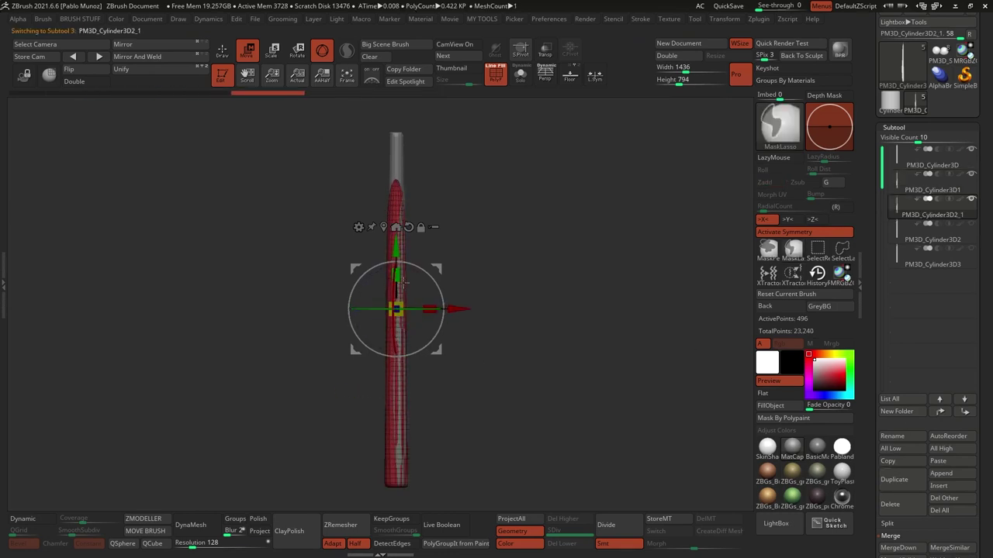
Copy the strip upward with the Move gizmo and rotate the copy around the cylinder
alt+drag(405, 283, 408, 412)
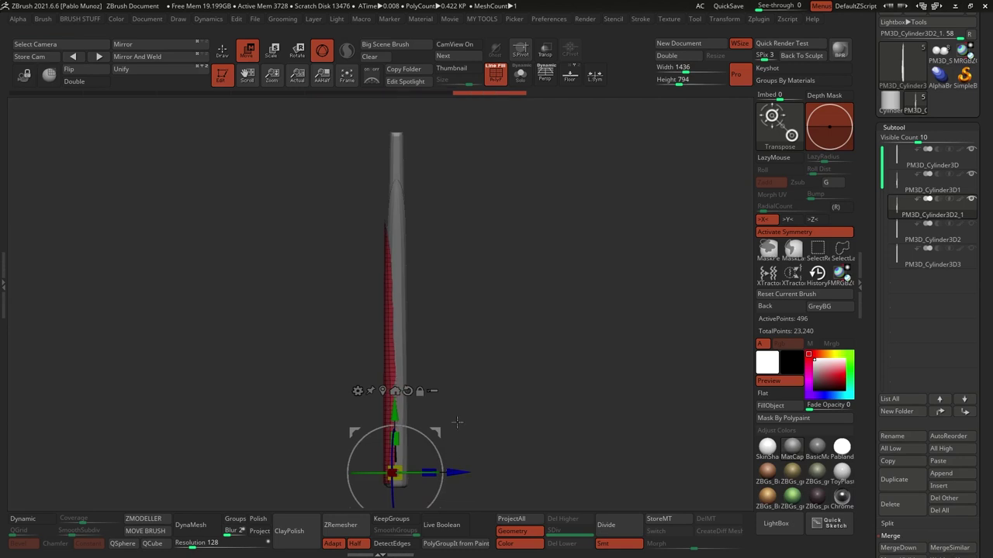
alt+click(394, 403)
drag(394, 403, 399, 426)
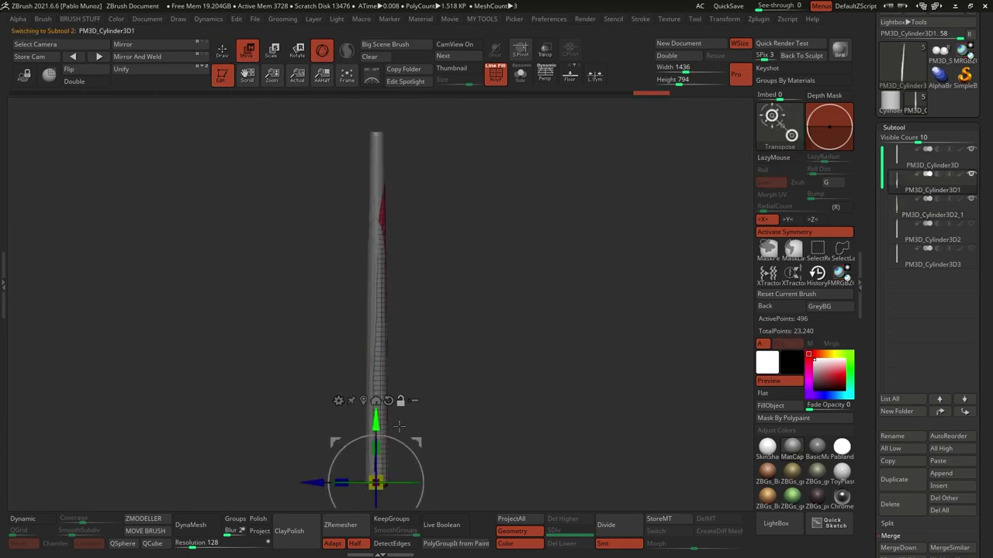
ctrl+drag(377, 480, 397, 448)
click(783, 232)
Stand the cylinder upright in view and pick the Move Topological brush
key(q)
mouse_move(496, 372)
mouse_down()
mouse_move(525, 399)
mouse_move(489, 329)
mouse_up()
key(b)
key(m)
key(t)
key(space)
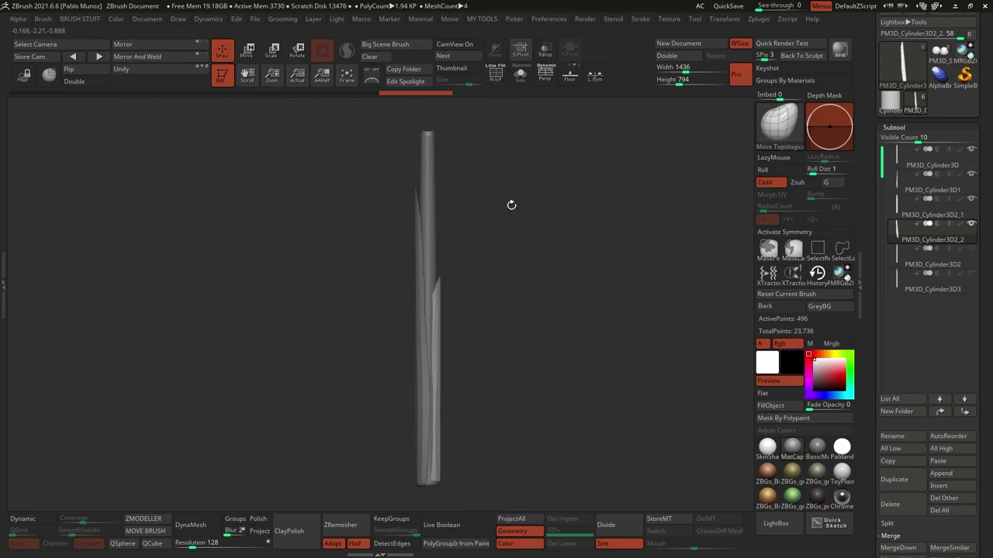
Merge the strip subtool down into PM3D_Cylinder3D and inspect the merged strips
alt+click(427, 248)
key(ctrl+shift+m)
click(591, 346)
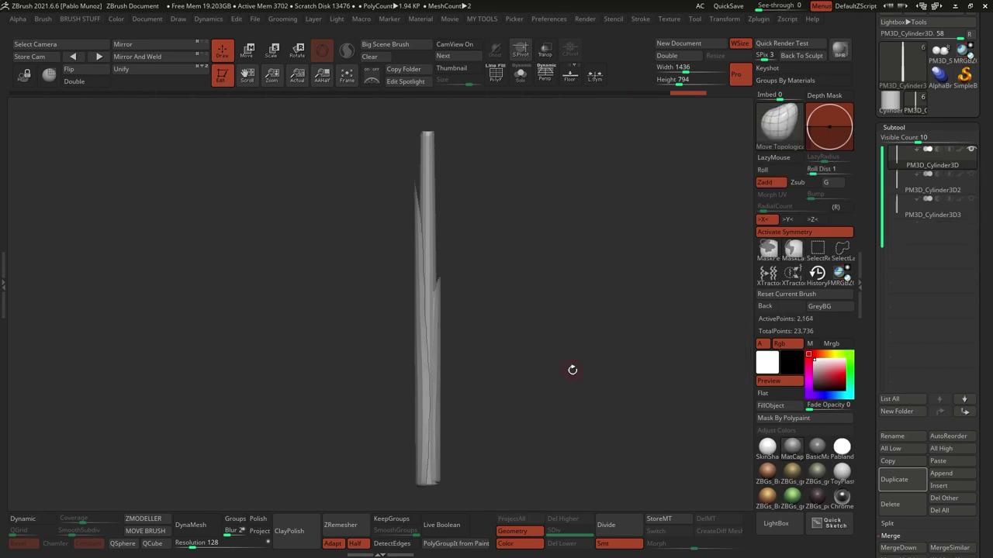
key(shift+f)
key(space)
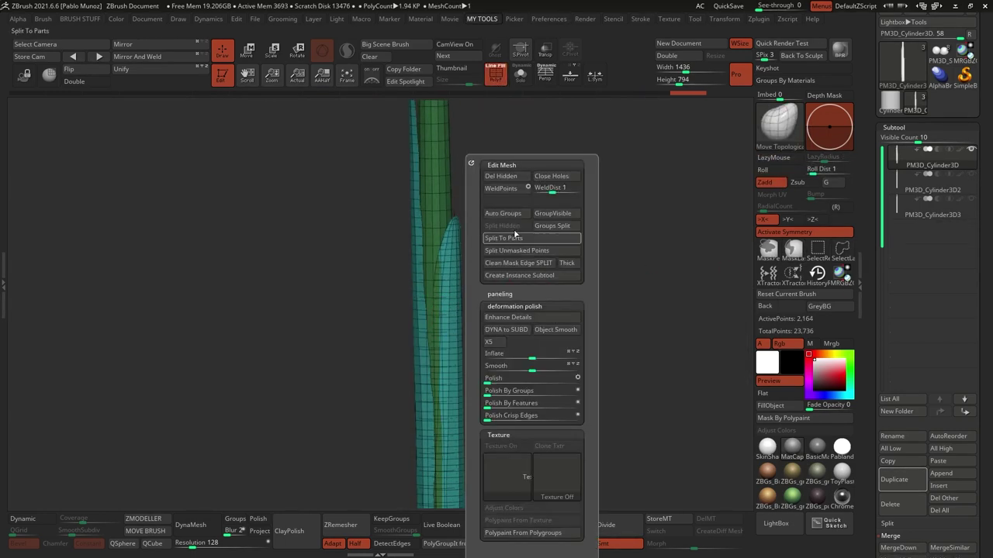
key(space)
drag(507, 307, 514, 329)
key(space)
key(space)
mouse_move(496, 267)
mouse_down()
mouse_move(490, 279)
mouse_move(548, 261)
mouse_move(489, 310)
mouse_move(505, 303)
mouse_move(514, 357)
mouse_move(572, 284)
mouse_move(507, 242)
mouse_move(520, 353)
mouse_move(470, 304)
mouse_move(476, 333)
mouse_move(492, 282)
mouse_move(429, 312)
mouse_up()
key(w)
key(q)
key(shift+f)
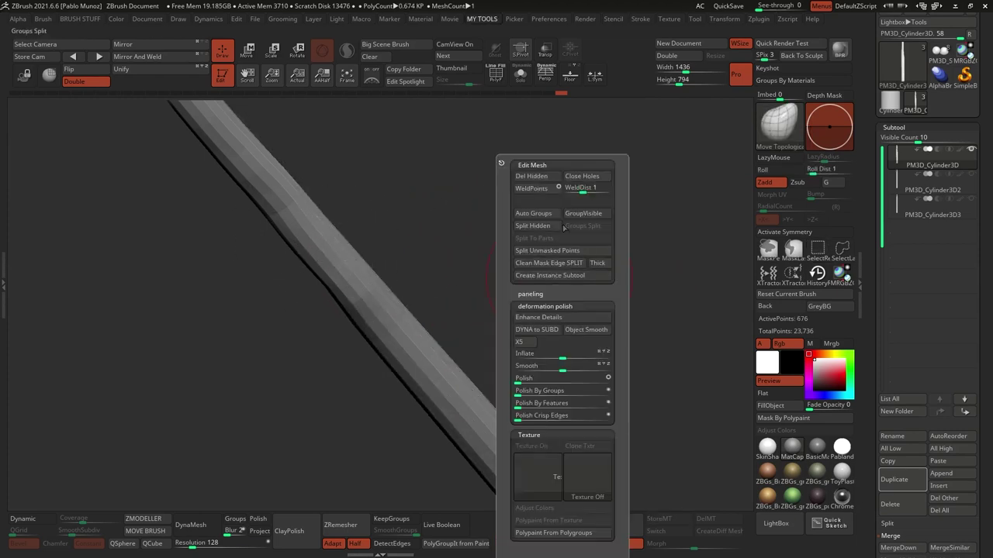
Enable Dynamic Subdiv on the bark strips with 0.02472 thickness and Post SubDiv off
alt+click(465, 380)
scroll(917, 342, down, 5)
click(904, 48)
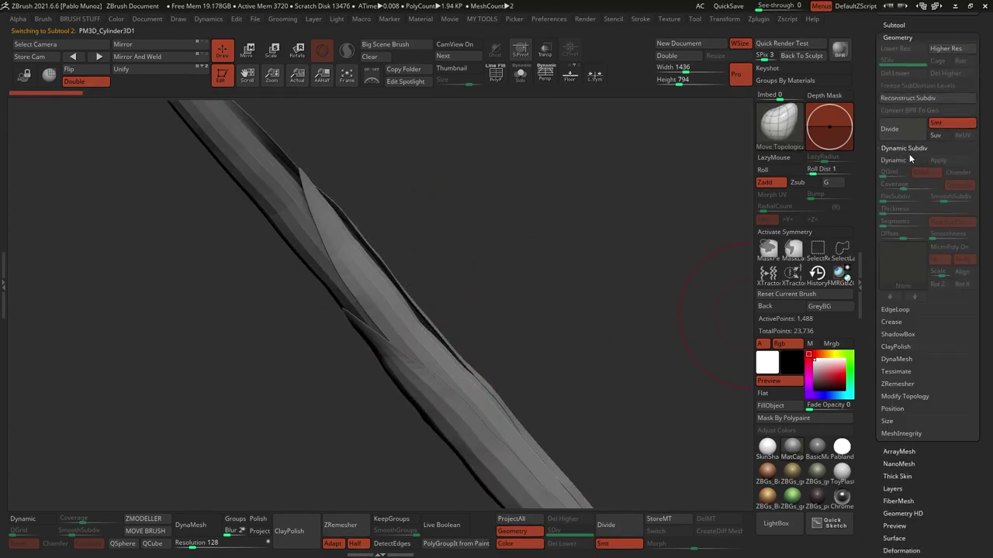
click(902, 159)
drag(884, 209, 912, 208)
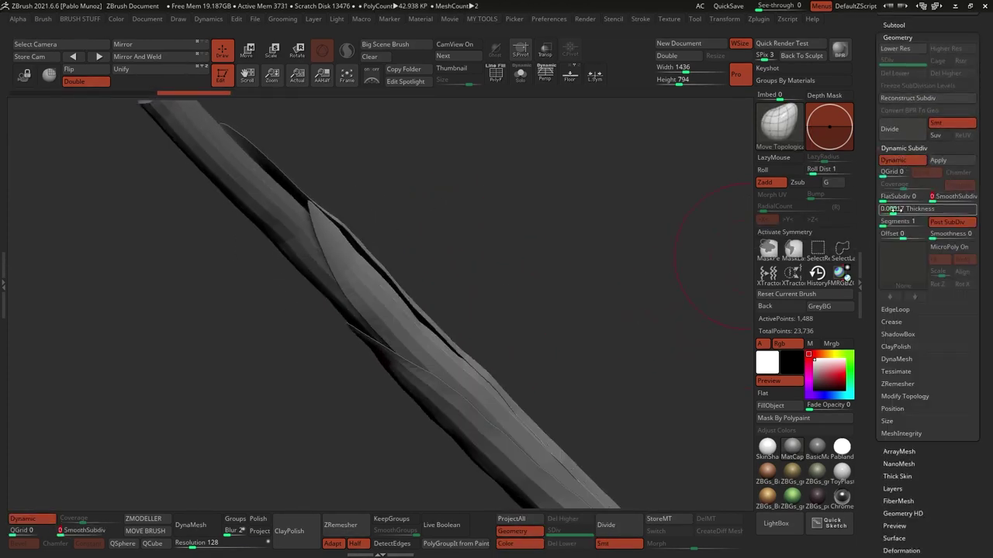
click(952, 222)
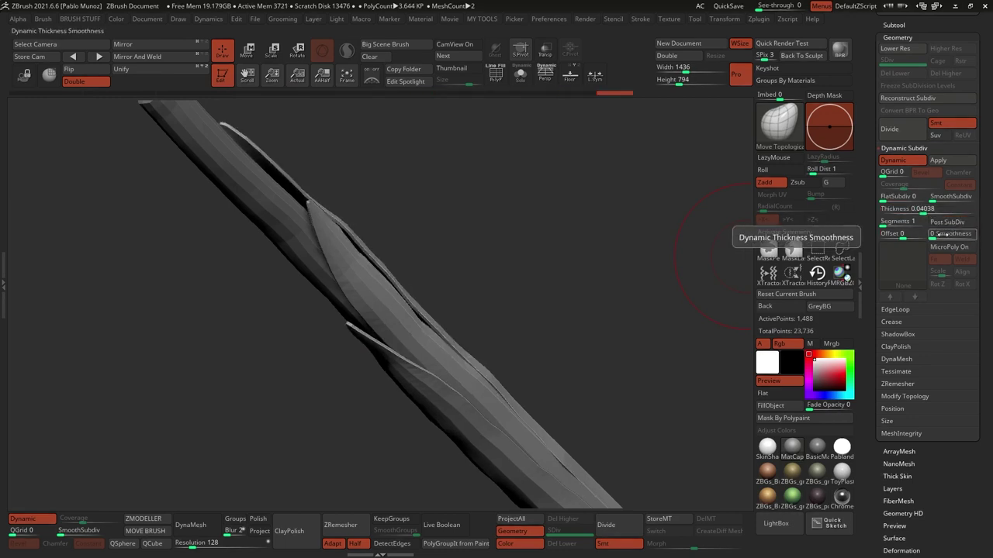
drag(926, 210, 922, 210)
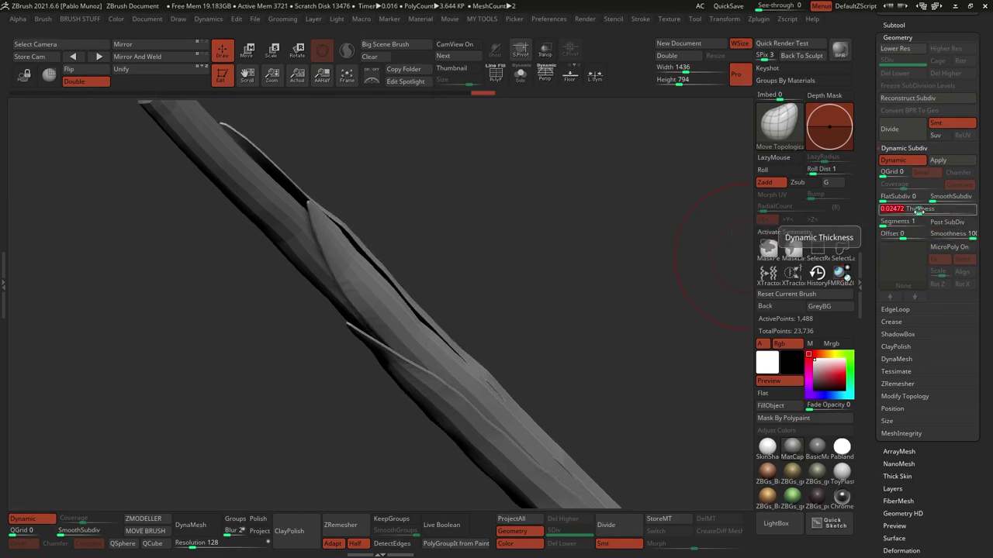
drag(682, 298, 526, 385)
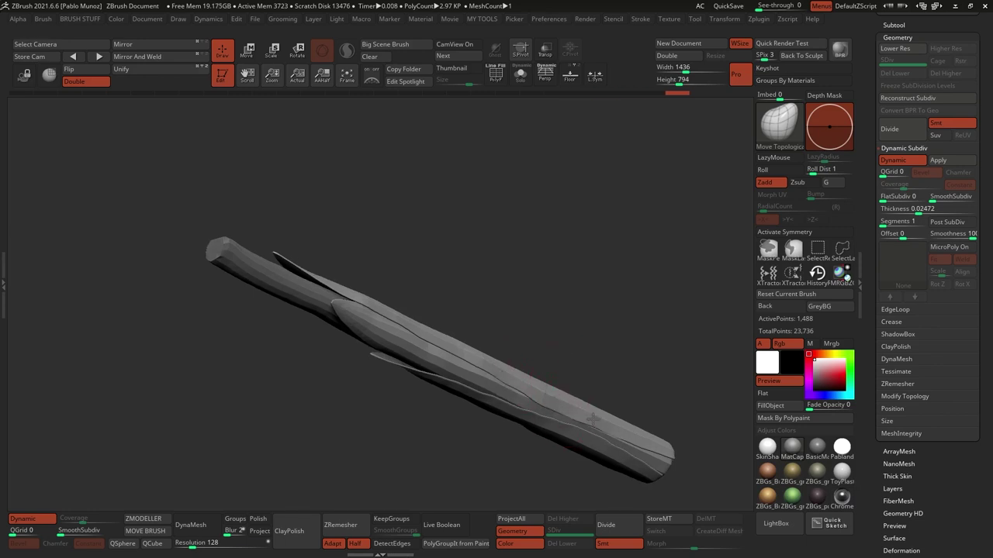
Apply the dynamic subdivision to bake the 0.02472 thickness into real geometry
drag(610, 427, 524, 371)
drag(526, 224, 543, 326)
click(536, 398)
click(940, 138)
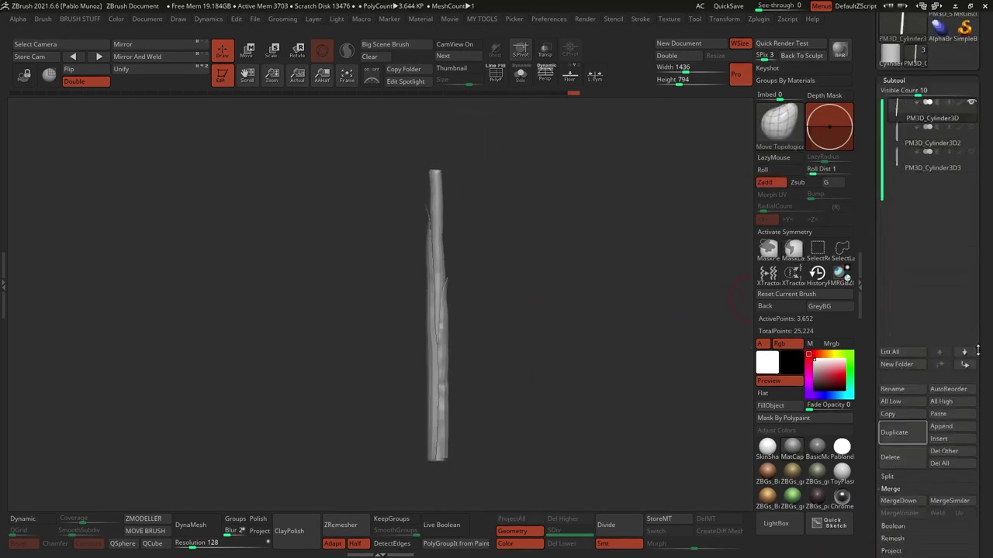
Paste the copied bark branch into the lizard model as a new subtool
click(941, 145)
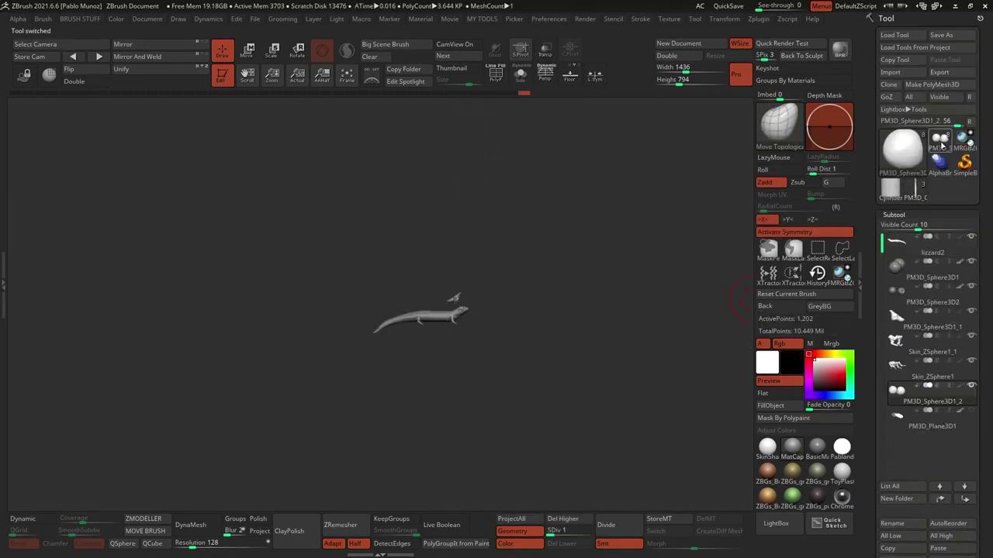
click(951, 544)
key(w)
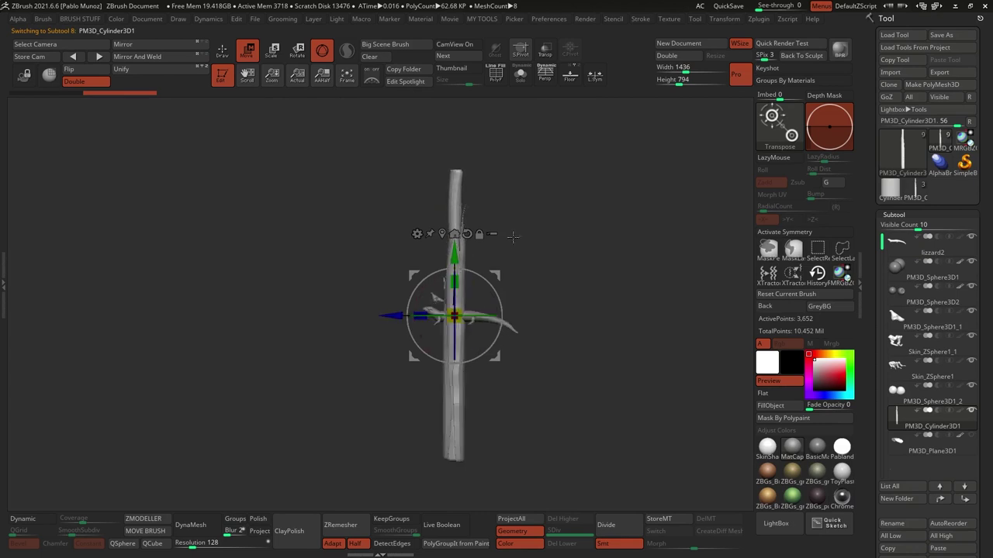
scroll(954, 434, down, 2)
Duplicate the branch subtool and tilt it diagonally beneath the lizard
click(896, 468)
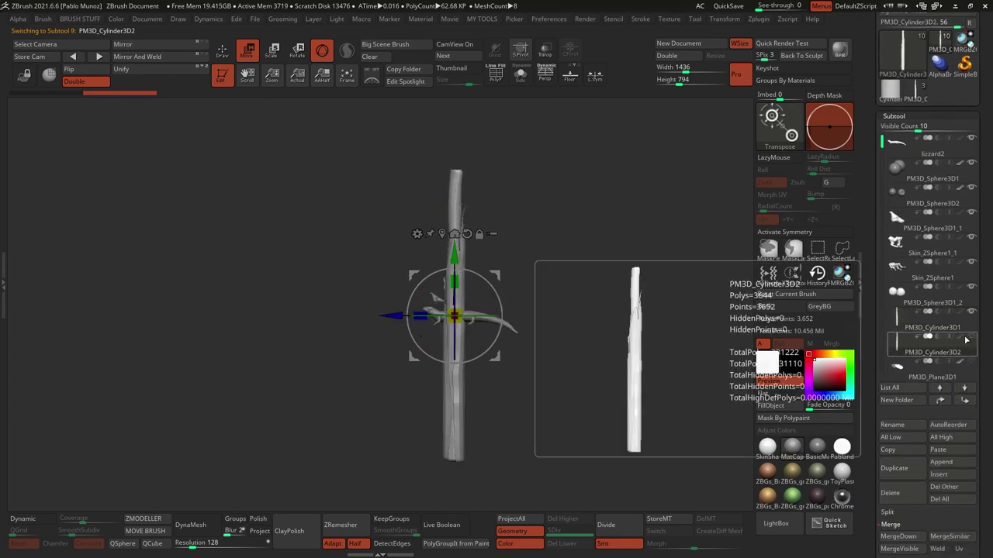
alt+drag(594, 317, 666, 300)
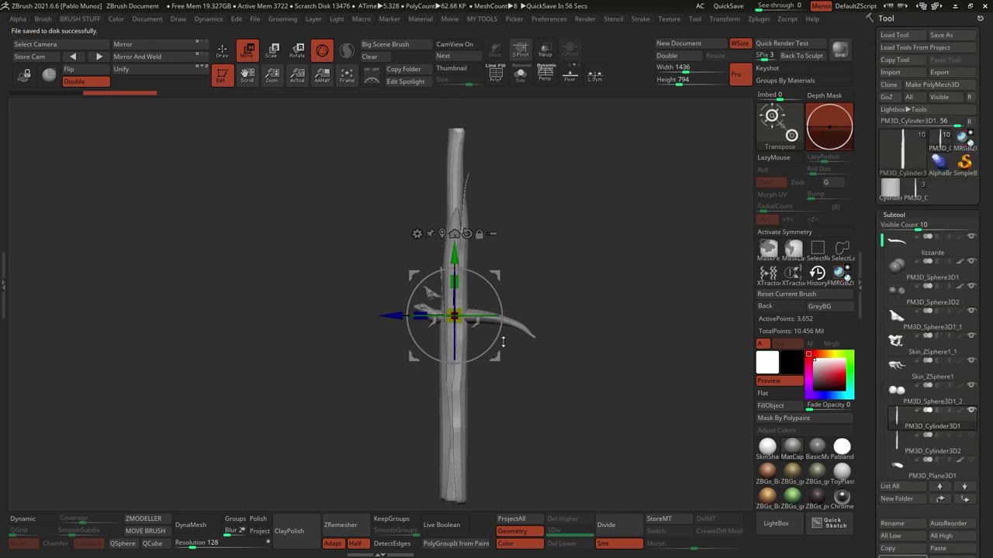
drag(524, 320, 489, 271)
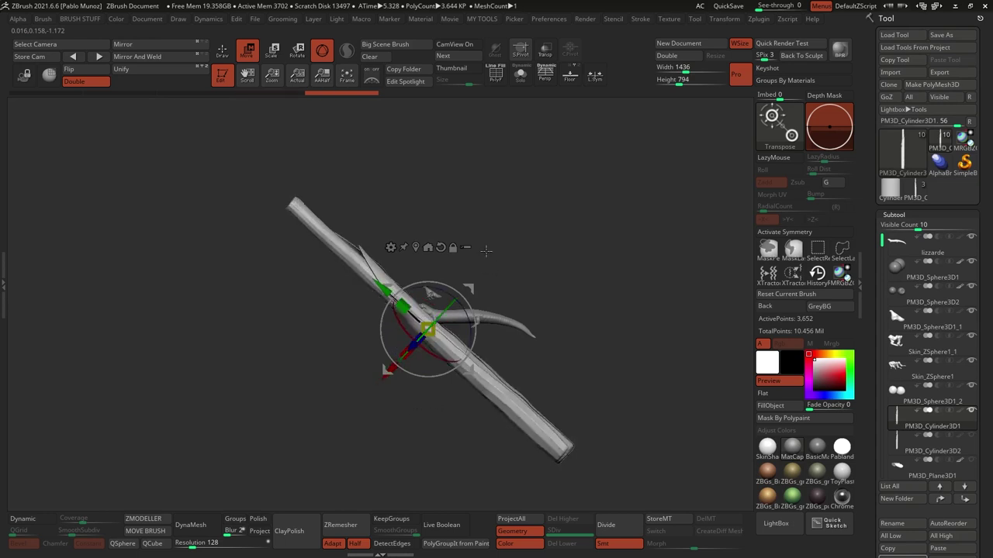
Add a Bend Curve deformer to the branch, lengthen it and bend its ends and middle
click(390, 247)
click(498, 278)
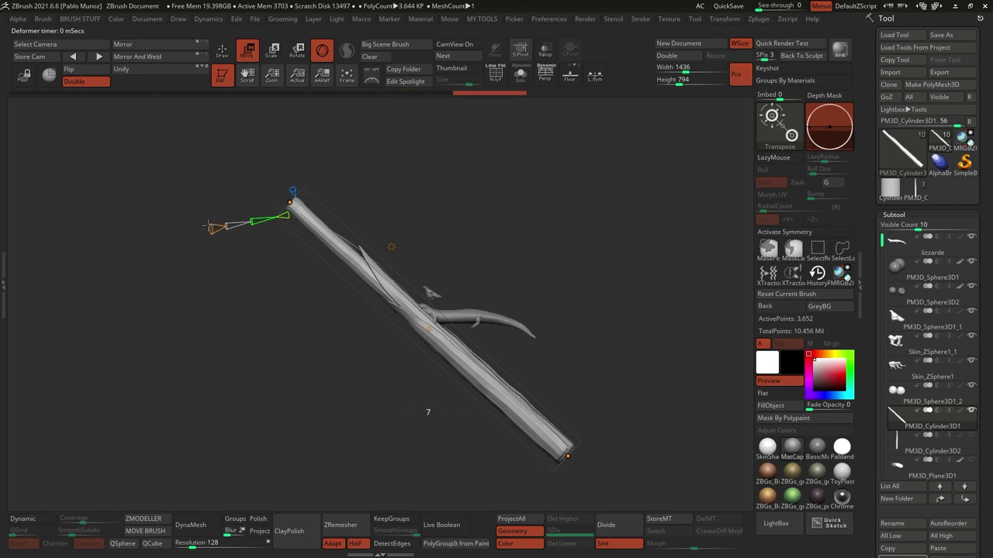
drag(417, 185, 261, 209)
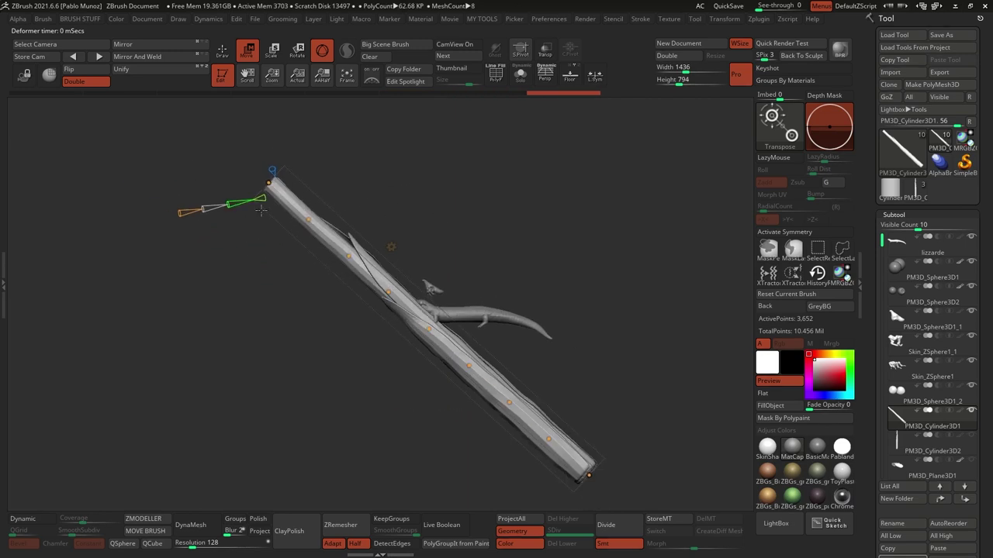
drag(587, 469, 635, 444)
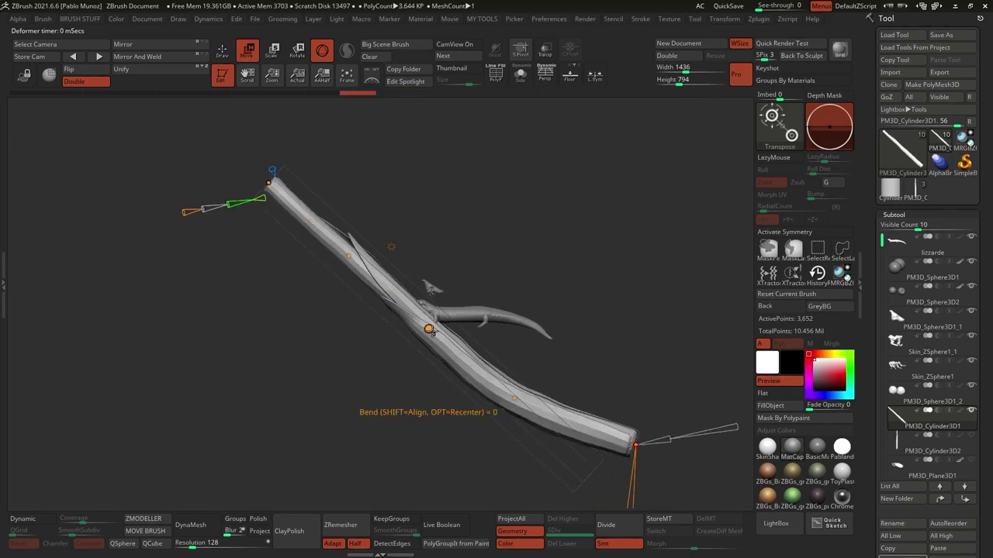
drag(345, 250, 647, 330)
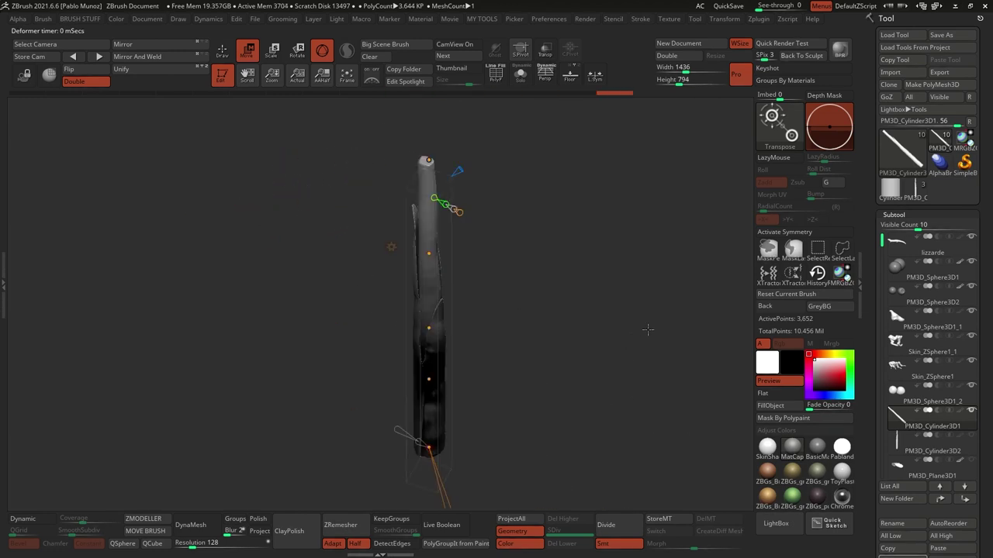
drag(428, 161, 458, 159)
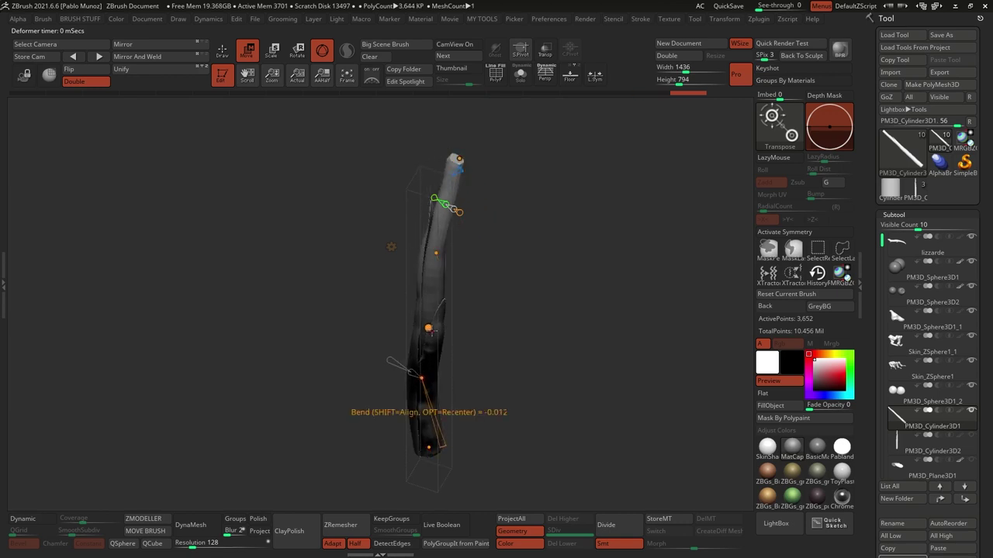
drag(430, 331, 419, 384)
Reshape the bend into a long diagonal curve along the branch
drag(424, 346, 514, 221)
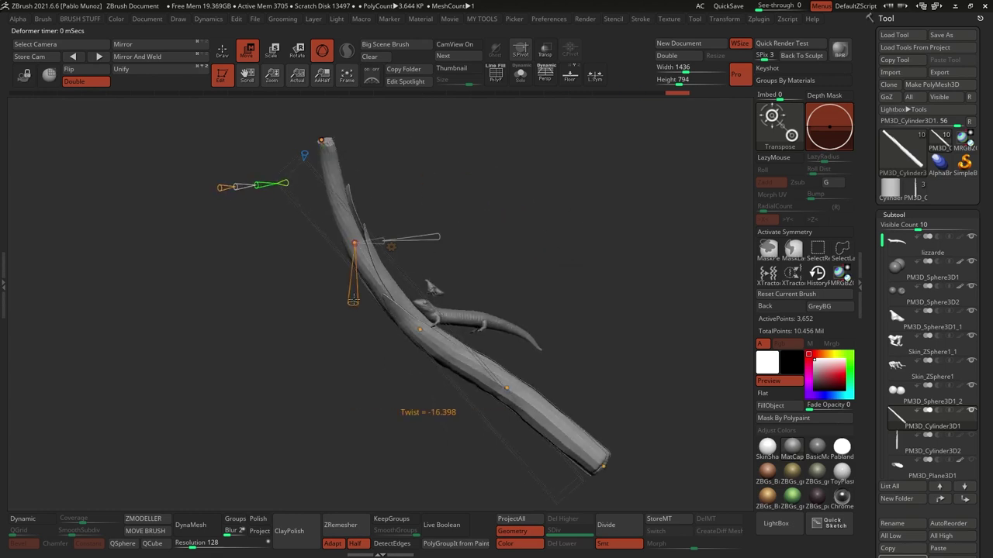
drag(356, 270, 457, 292)
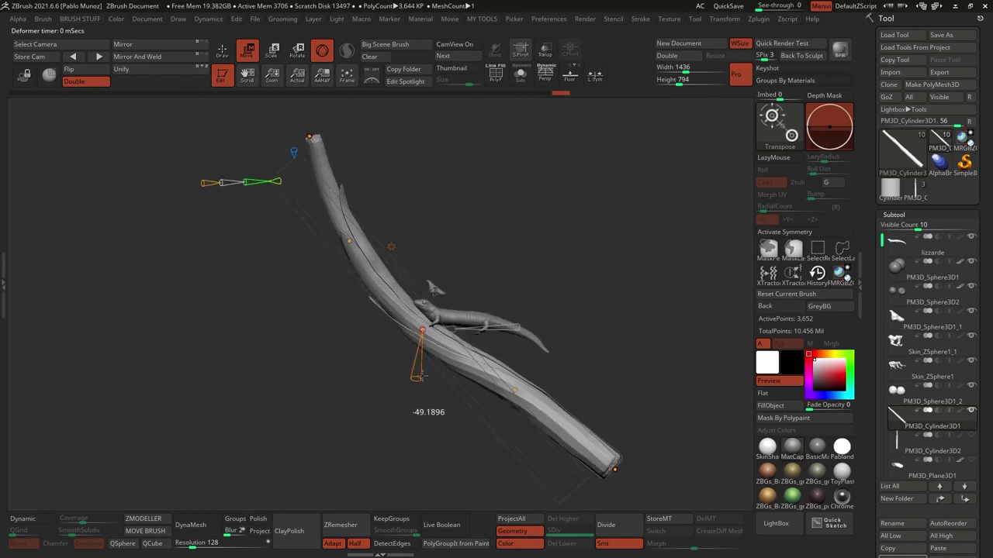
drag(415, 380, 598, 493)
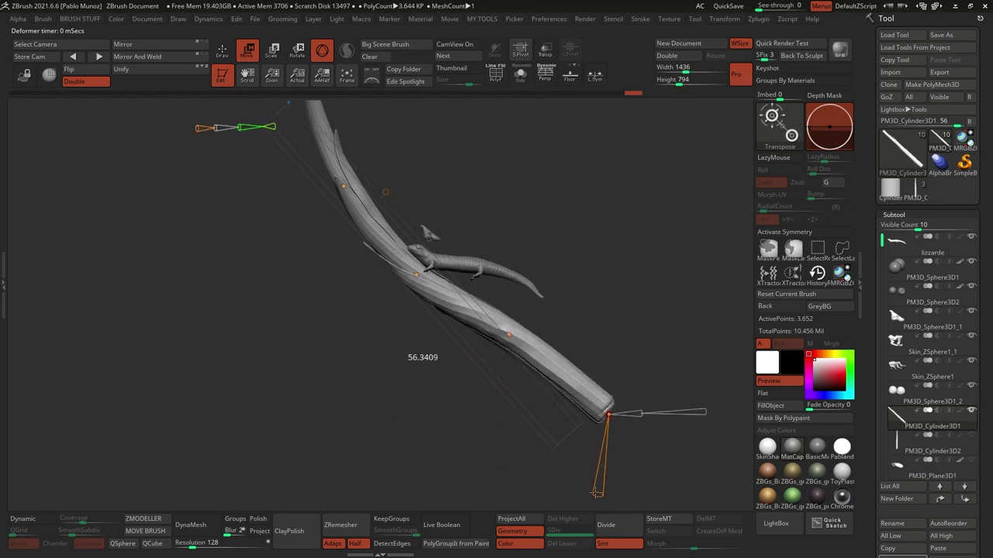
click(342, 140)
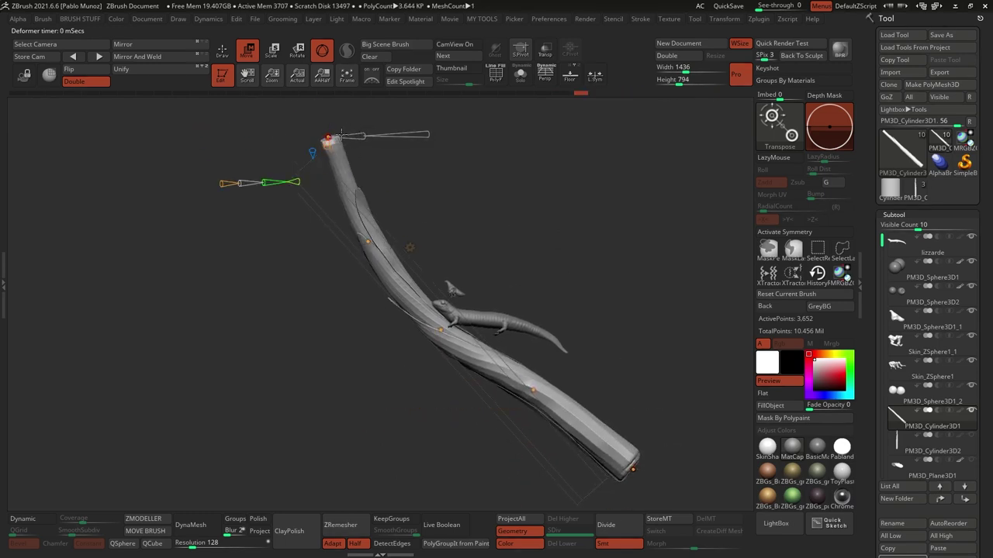
drag(458, 241, 481, 329)
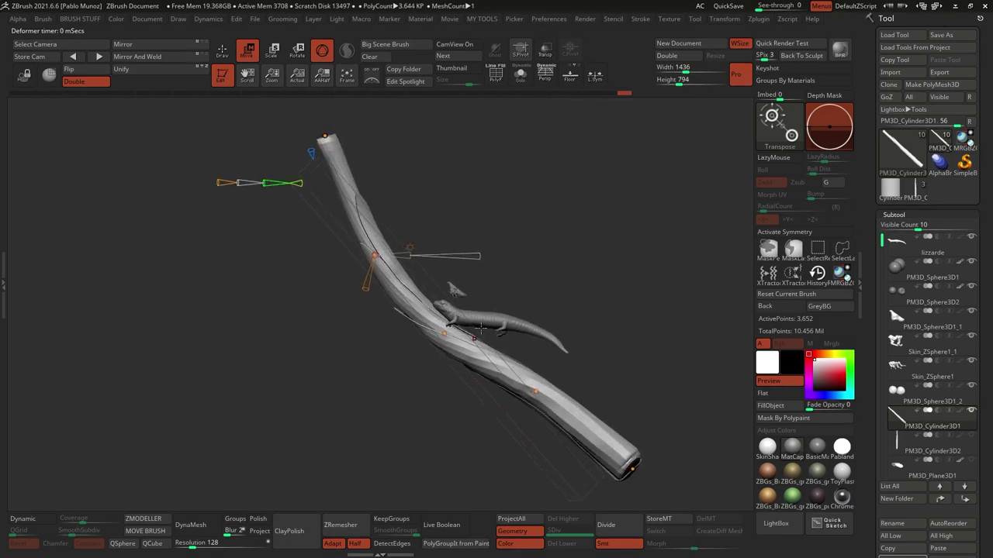
drag(396, 225, 465, 233)
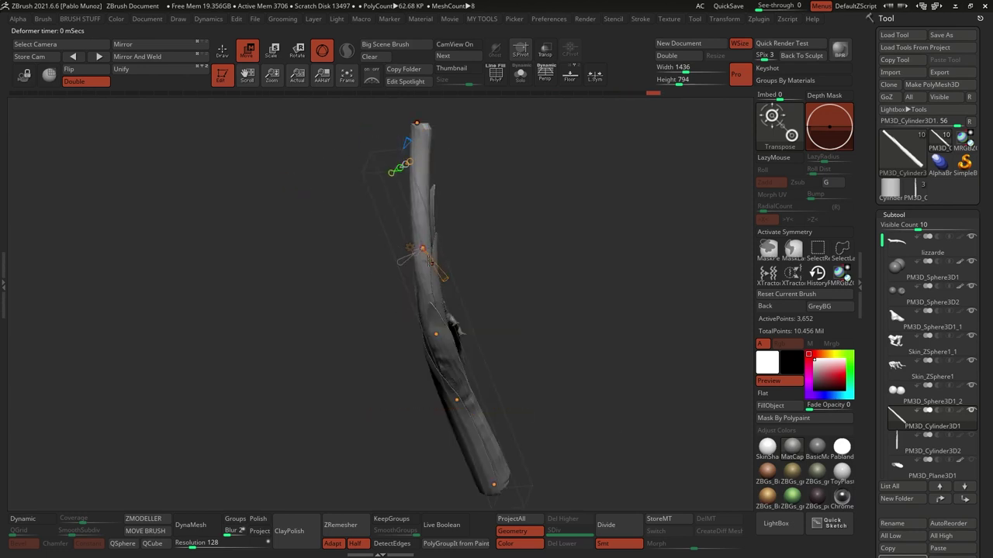
drag(411, 256, 453, 335)
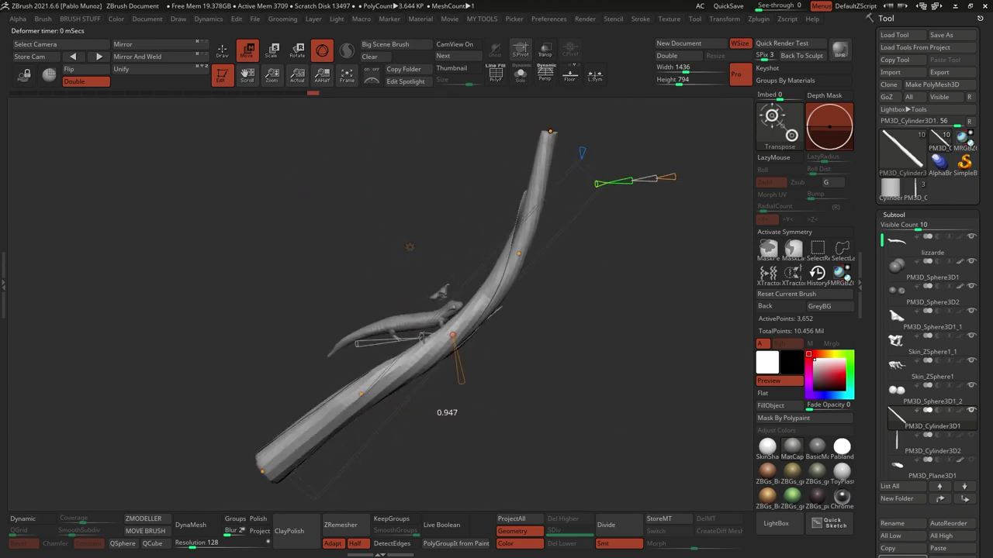
Accept the bend with Q and inspect branch and lizard from other angles
key(q)
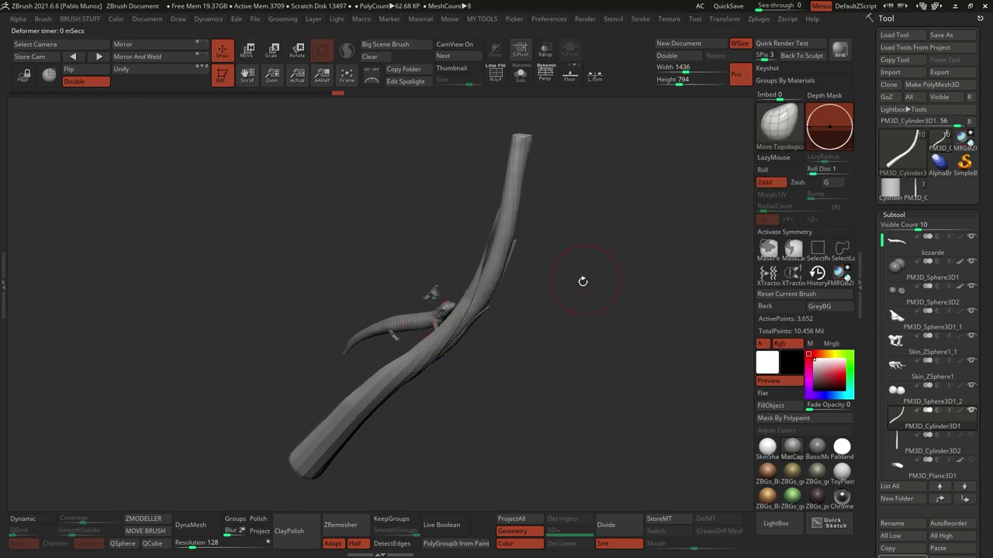
drag(581, 281, 569, 314)
mouse_move(616, 369)
mouse_down()
mouse_move(582, 364)
mouse_move(598, 357)
mouse_move(574, 365)
mouse_move(605, 353)
mouse_up()
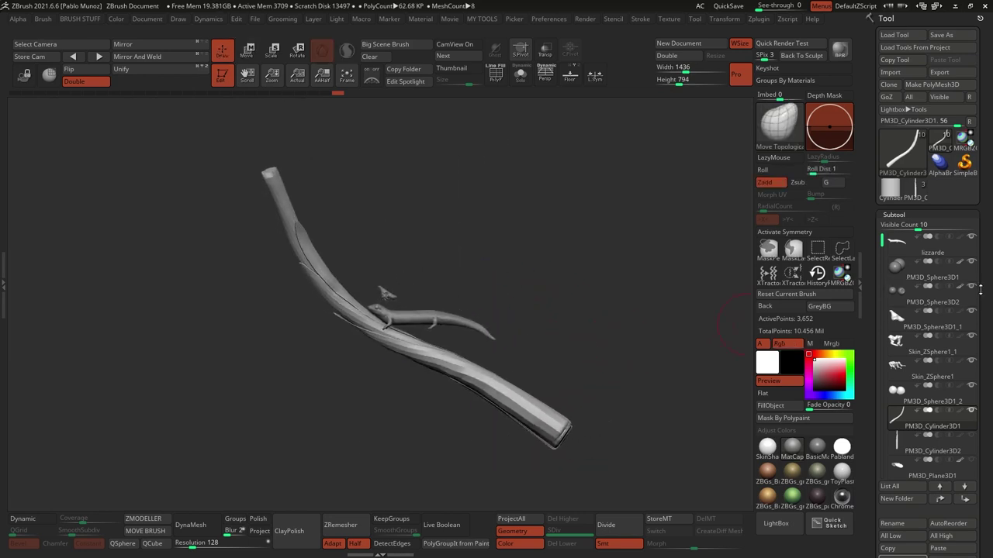
scroll(980, 288, down, 2)
scroll(980, 288, up, 2)
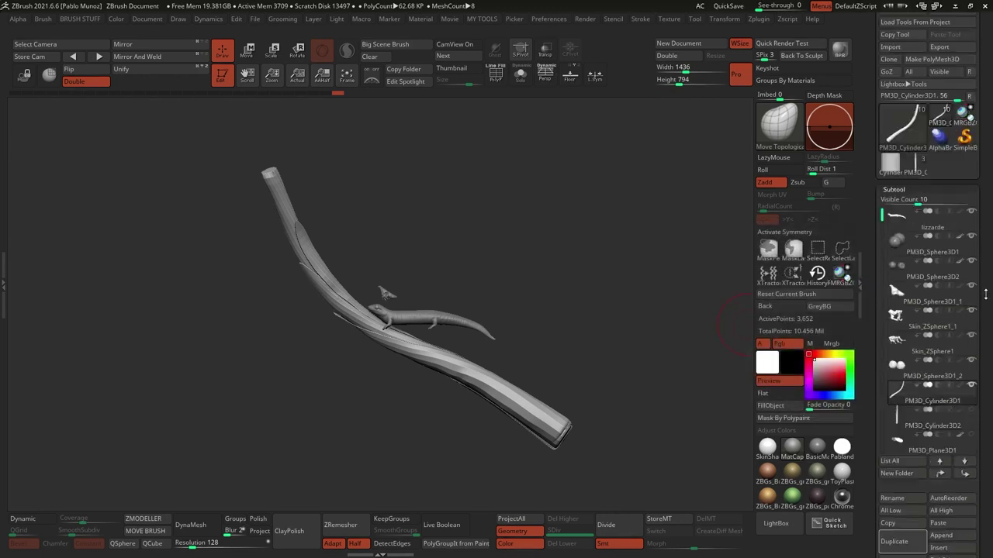
Browse the plugin menu, then temporarily hide the lizard to view the branch alone
click(787, 22)
click(767, 22)
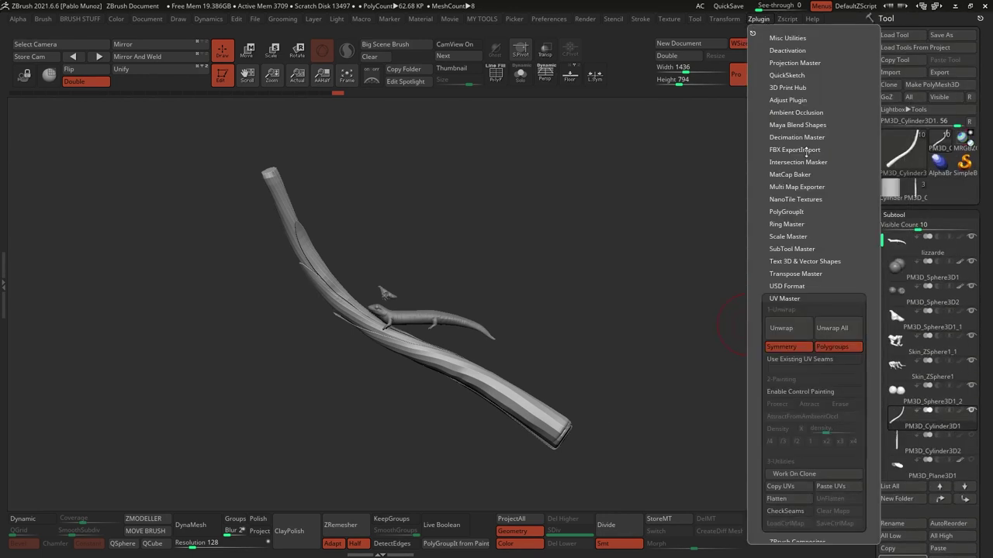
click(784, 299)
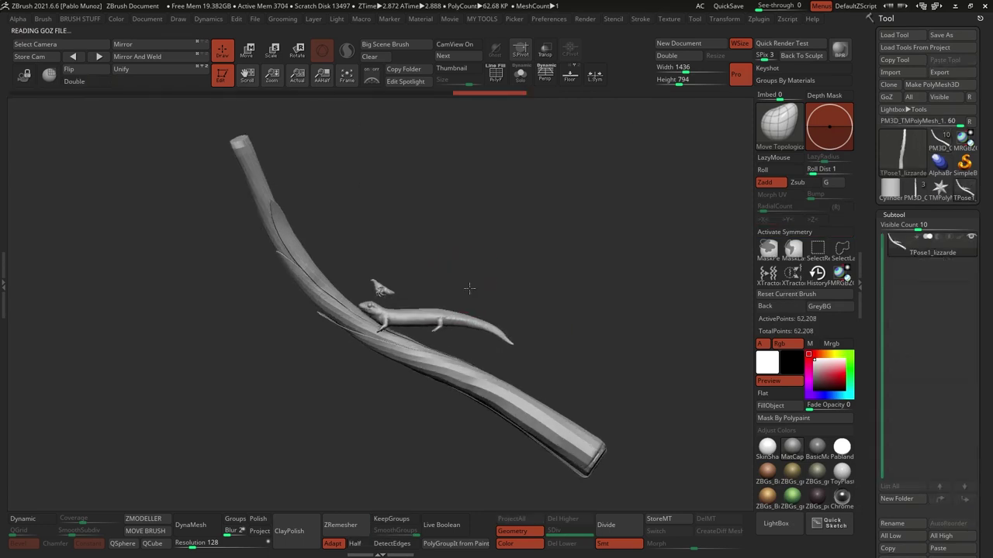
ctrl+shift+click(469, 321)
ctrl+shift+click(403, 287)
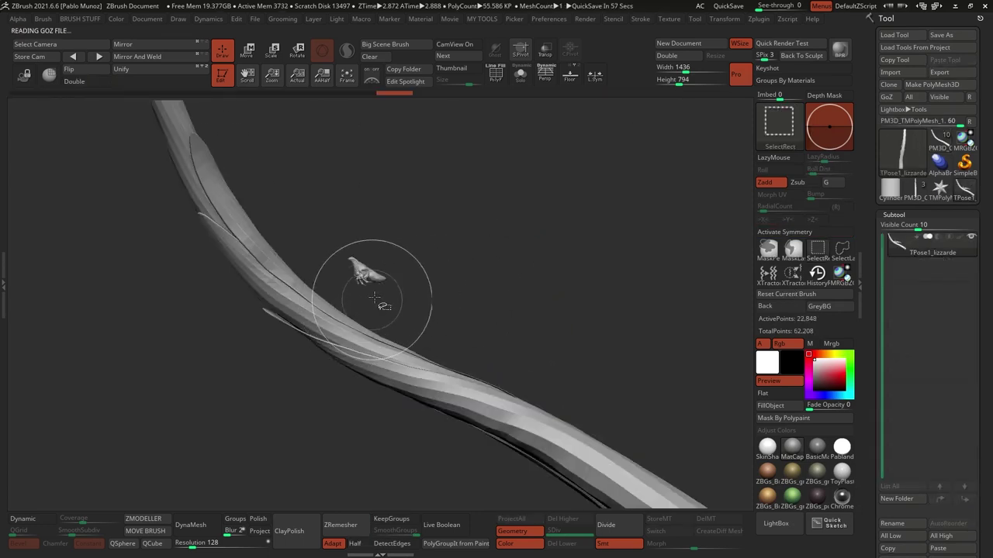
ctrl+shift+click(537, 286)
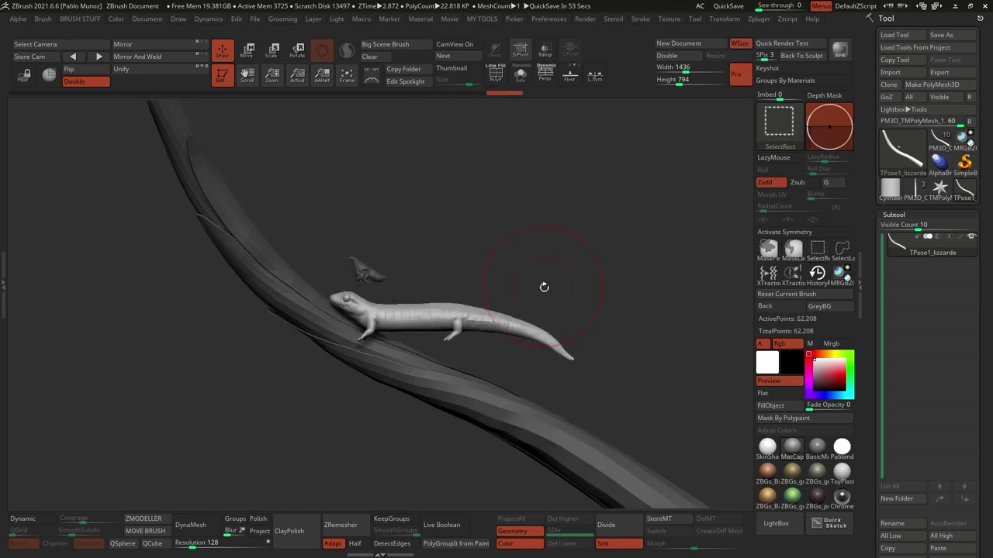
Rotate the lizard with the Move gizmo so it sits along the branch
key(w)
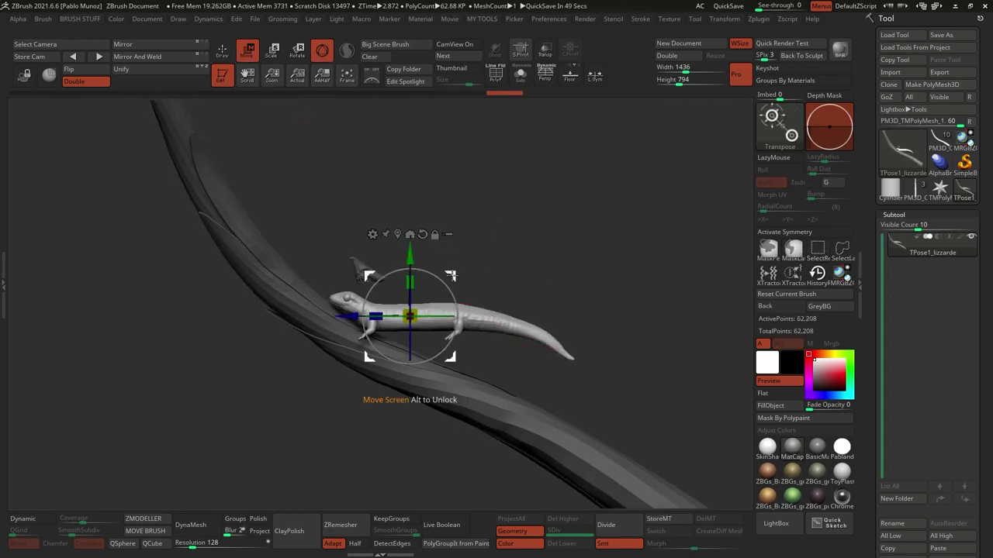
drag(449, 281, 434, 342)
drag(407, 271, 481, 341)
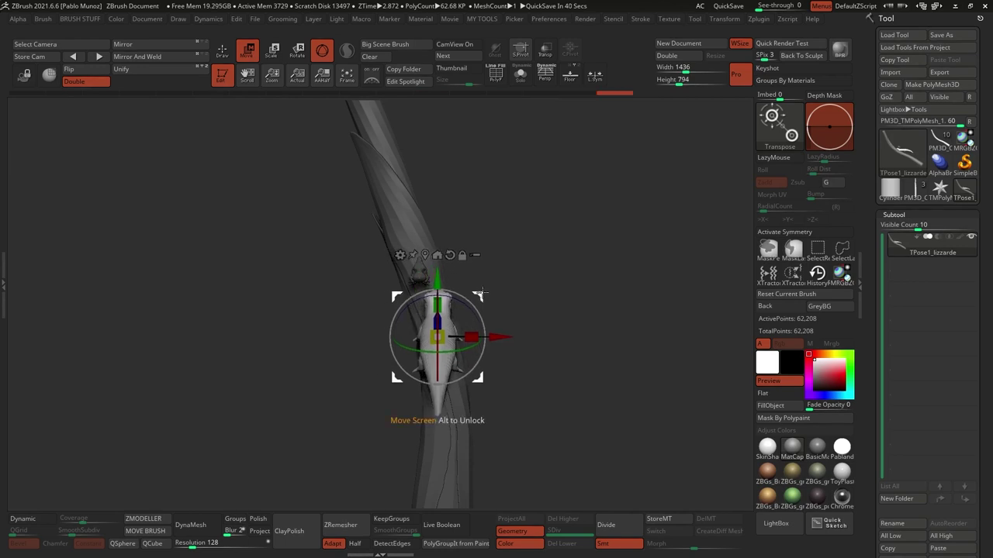
drag(512, 233, 560, 307)
drag(484, 298, 475, 309)
Add a Bend Curve deformer to the lizard and curve its body and tail over the branch
click(401, 262)
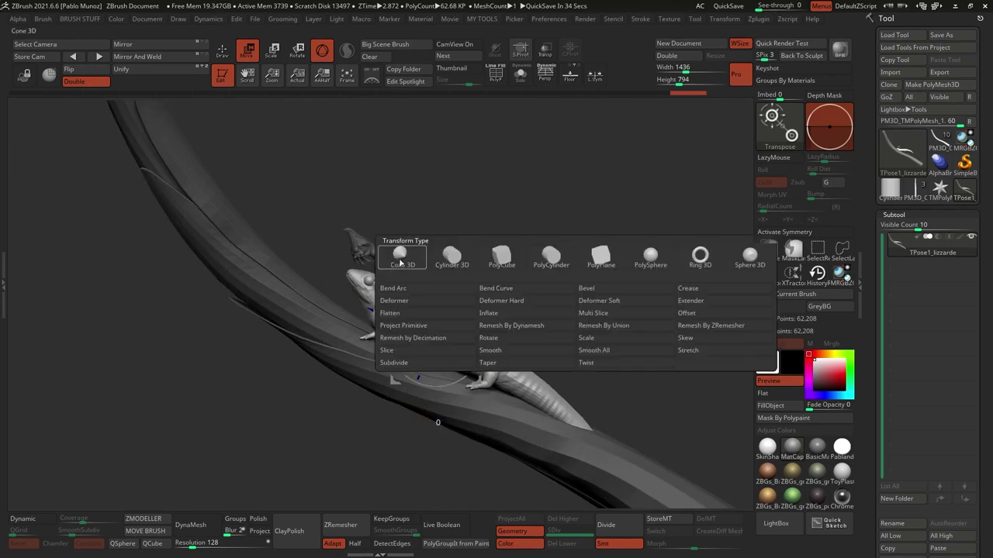
click(565, 291)
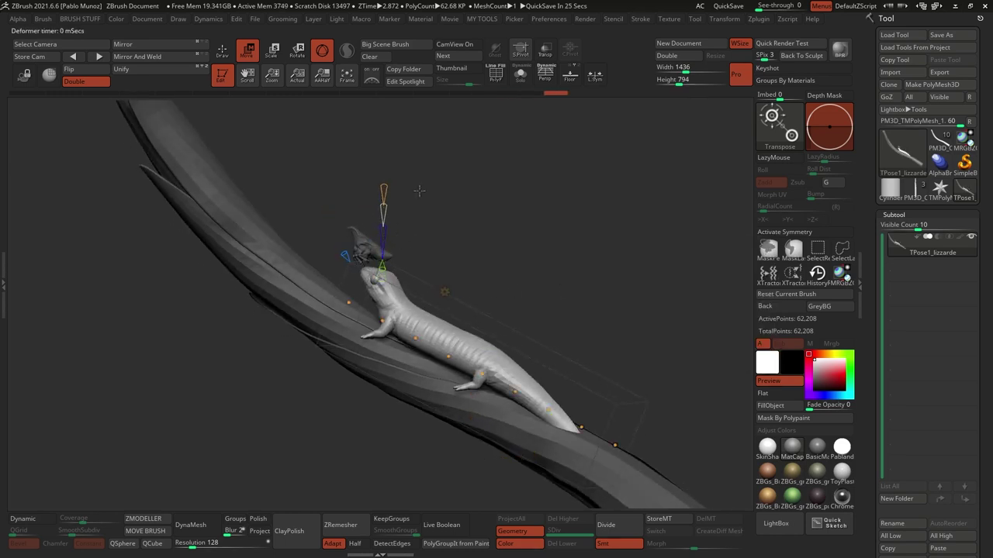
drag(419, 190, 425, 195)
drag(407, 339, 618, 358)
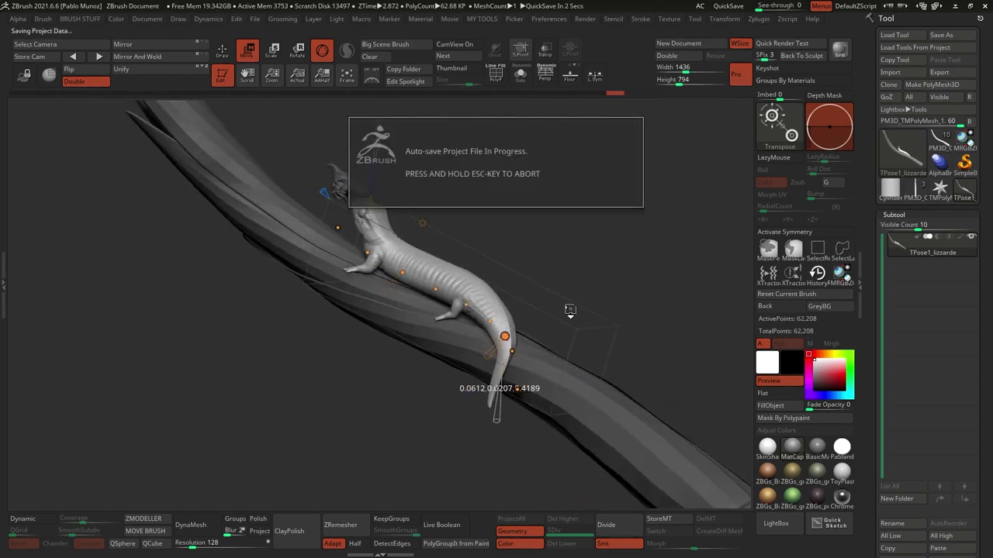
drag(569, 316, 469, 386)
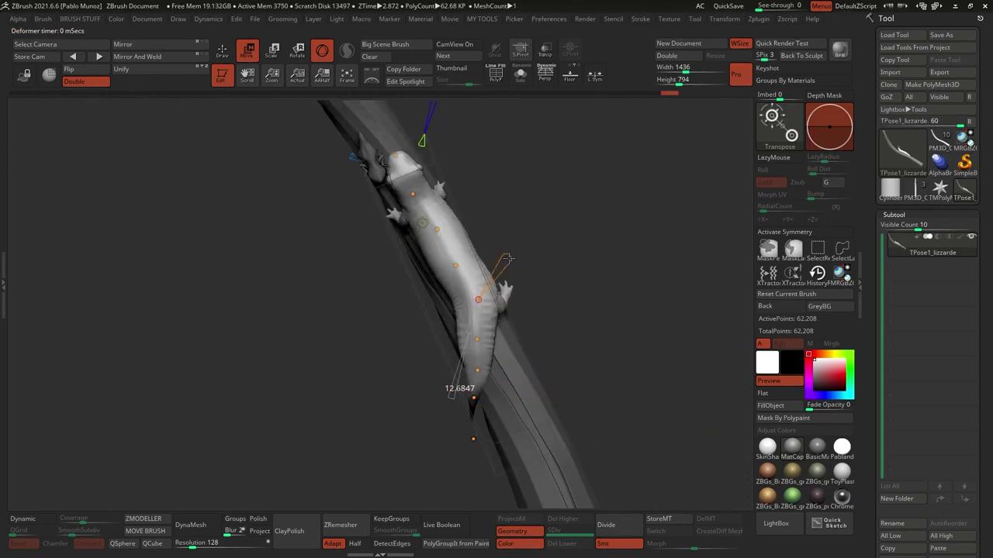
drag(527, 341, 605, 342)
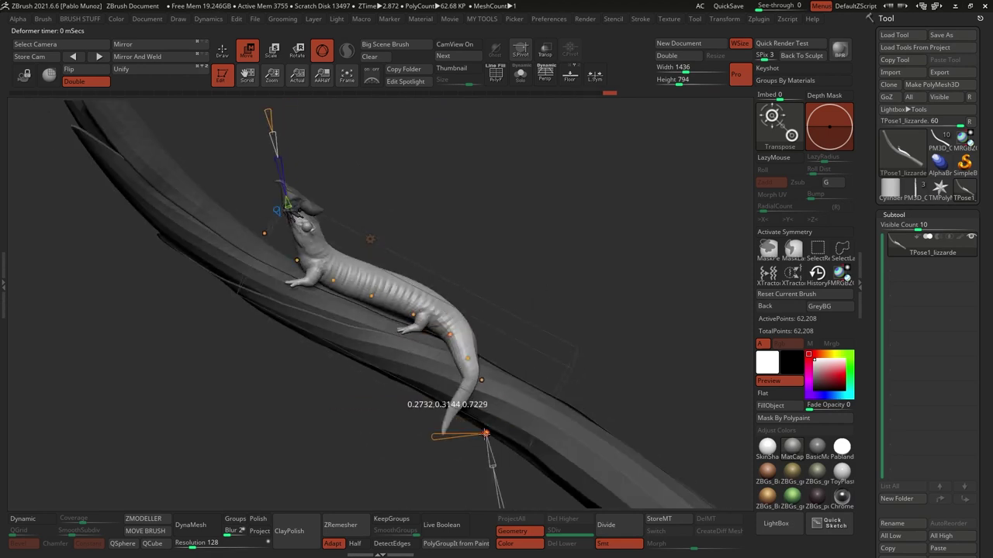
drag(479, 435, 512, 435)
drag(367, 300, 396, 383)
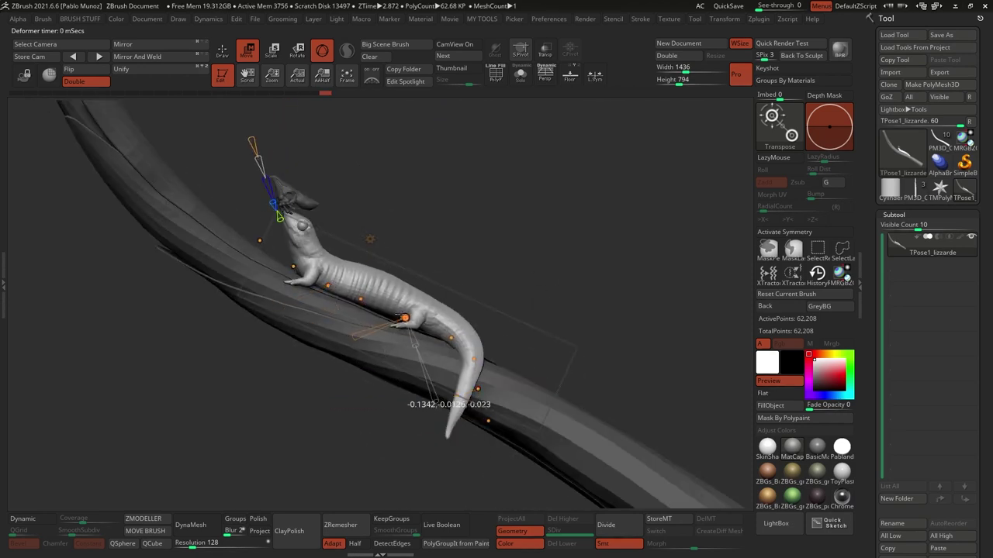
drag(481, 419, 526, 282)
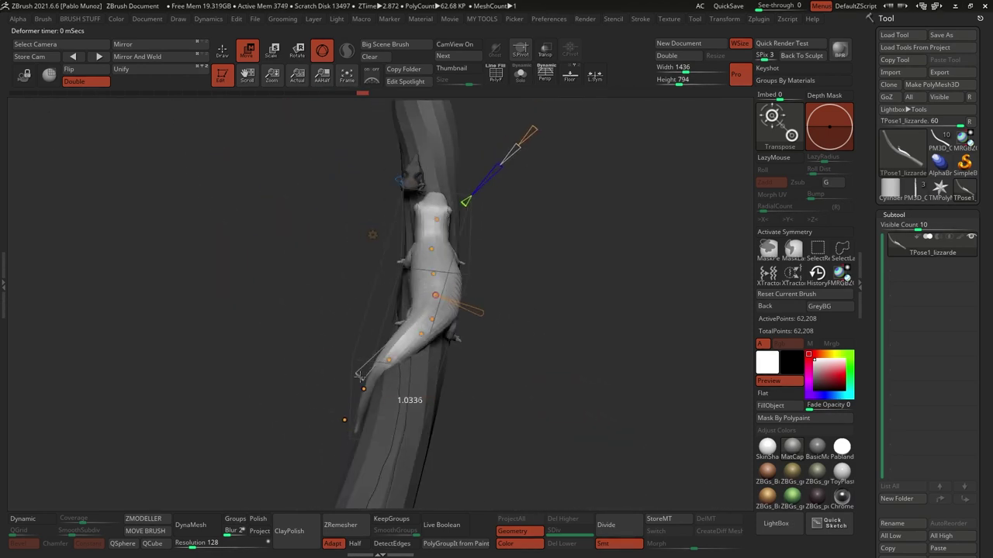
mouse_move(504, 326)
mouse_down()
mouse_move(556, 295)
mouse_move(471, 222)
mouse_move(468, 233)
mouse_up()
click(225, 53)
ctrl+shift+click(469, 304)
ctrl+shift+click(526, 239)
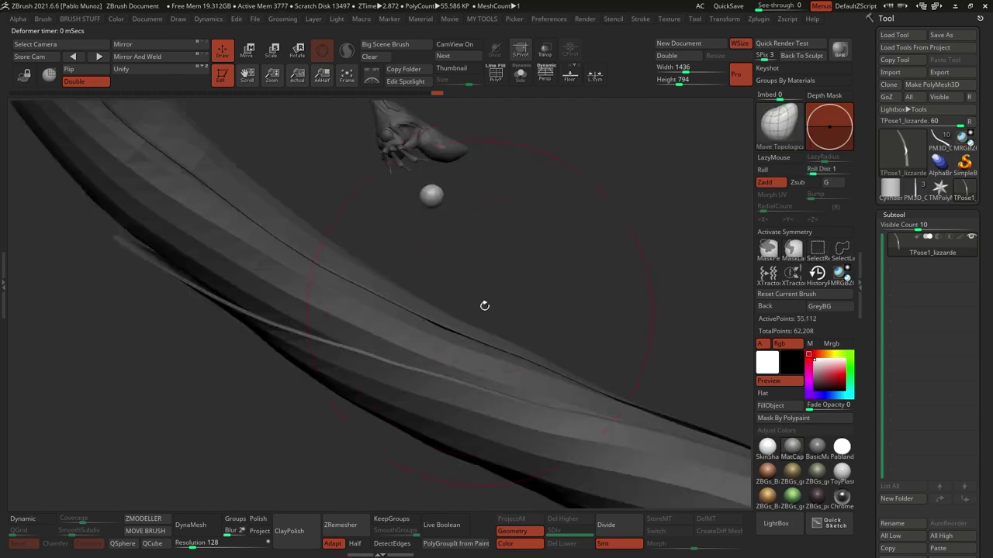
ctrl+shift+click(508, 271)
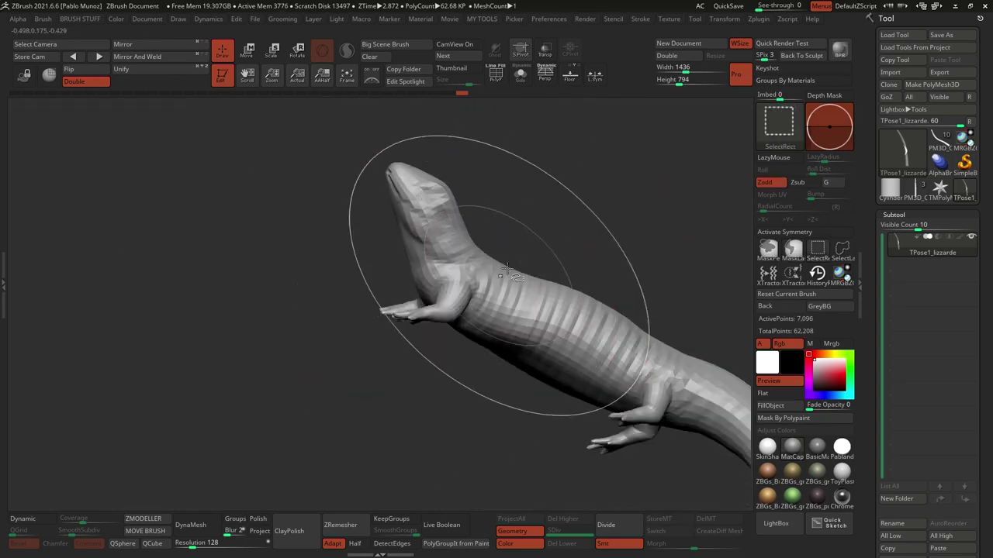
click(495, 74)
alt+drag(480, 295, 481, 353)
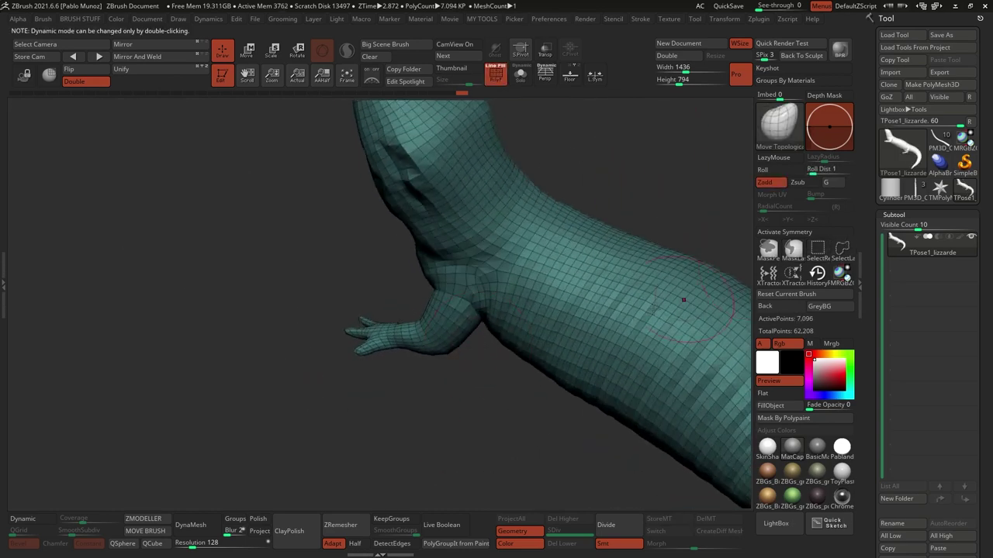
ctrl+shift+drag(454, 418, 451, 422)
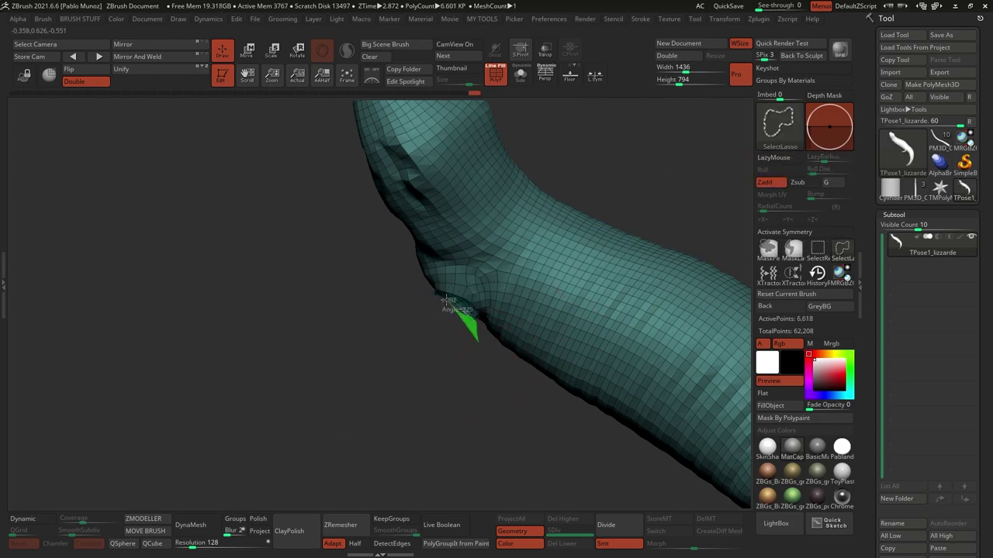
mouse_move(461, 392)
mouse_down()
mouse_move(608, 278)
mouse_move(587, 248)
mouse_move(547, 258)
mouse_up()
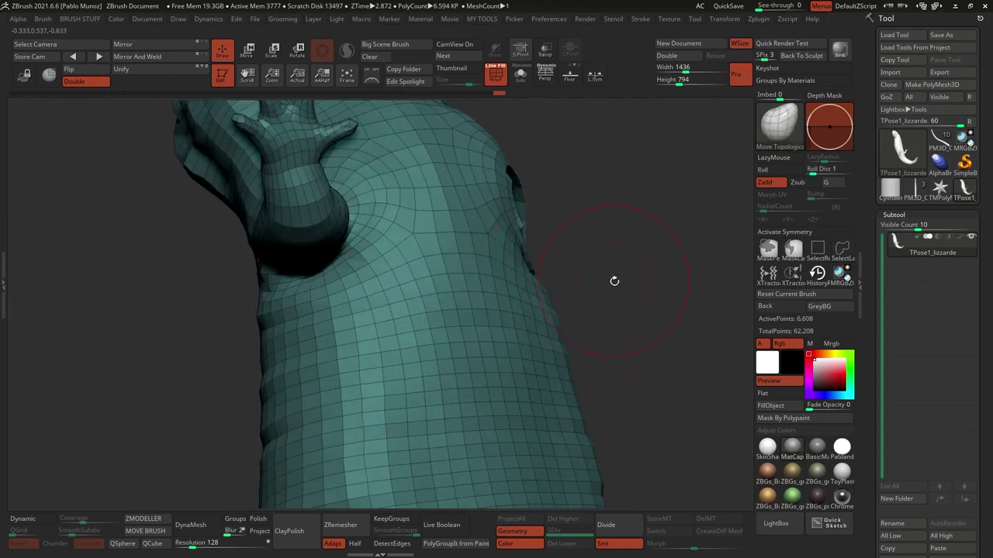
drag(614, 281, 751, 256)
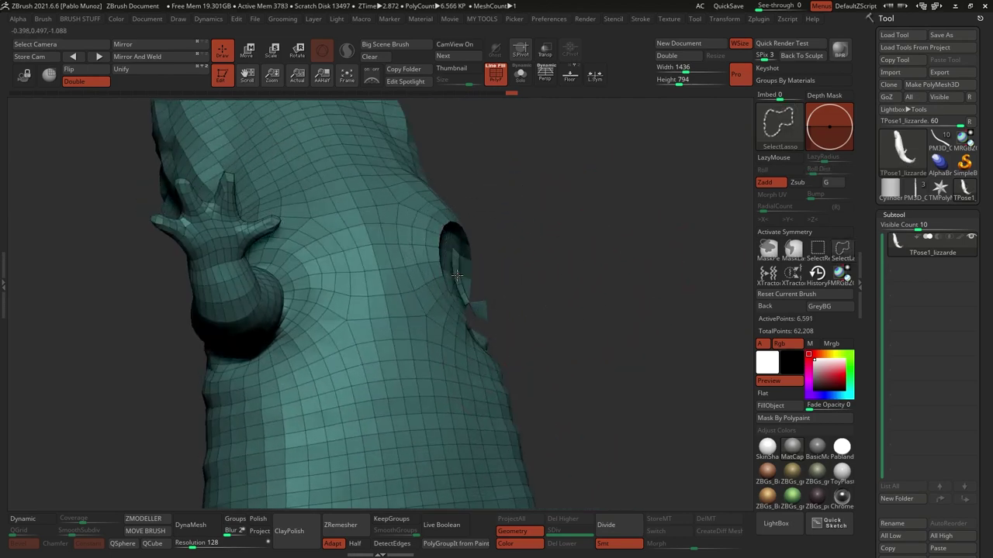
mouse_move(512, 321)
mouse_down()
mouse_move(437, 353)
mouse_move(600, 293)
mouse_up()
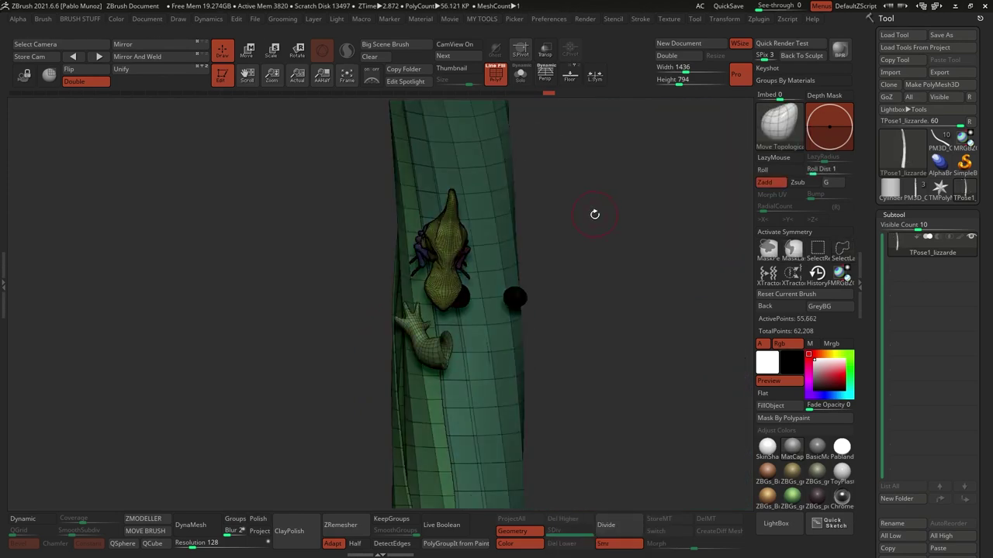
mouse_move(538, 337)
mouse_down()
mouse_move(466, 301)
mouse_move(481, 329)
mouse_move(432, 395)
mouse_move(576, 301)
mouse_up()
ctrl+shift+click(432, 395)
ctrl+shift+click(521, 334)
ctrl+shift+click(570, 326)
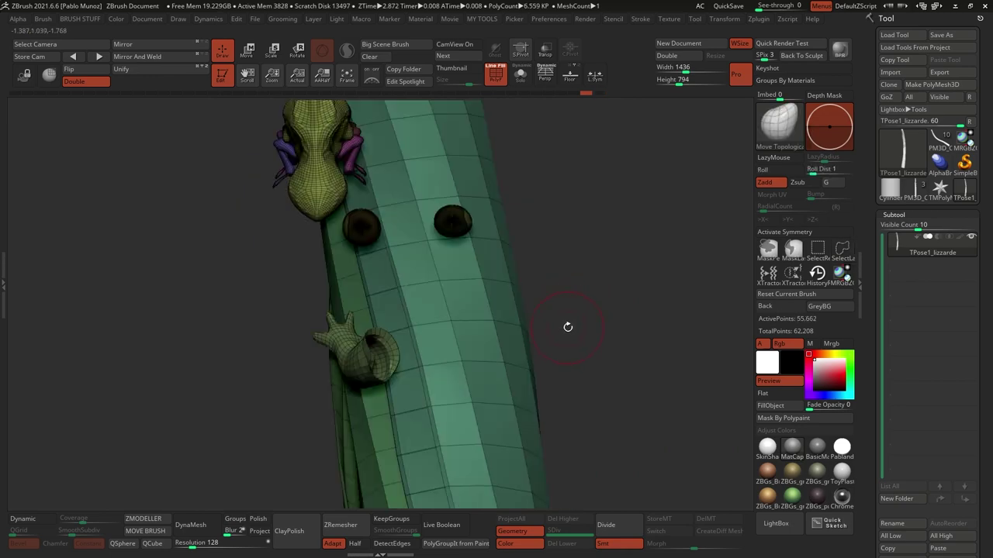
key(space)
ctrl+shift+click(554, 321)
mouse_move(554, 321)
mouse_down()
mouse_move(572, 313)
mouse_move(537, 308)
mouse_up()
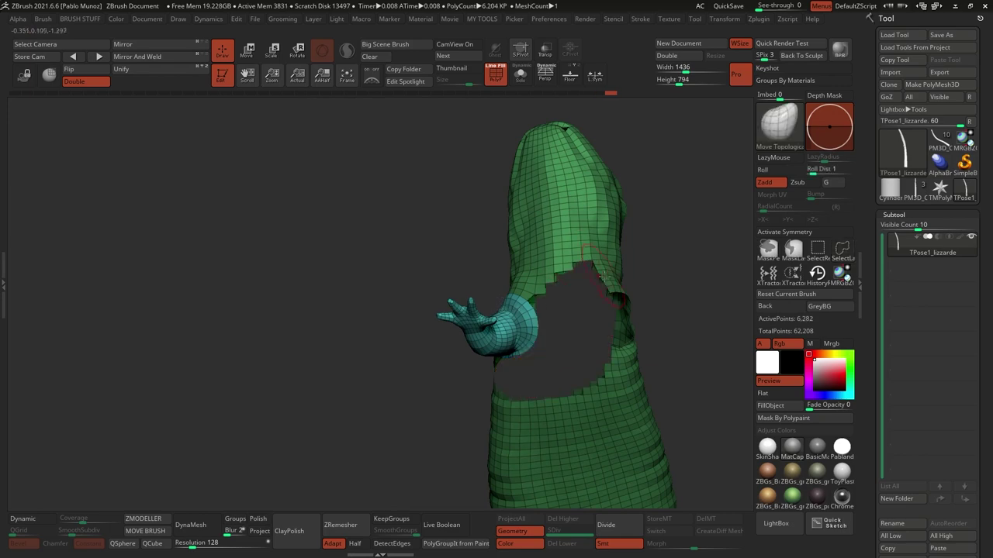
ctrl+shift+click(631, 328)
key(space)
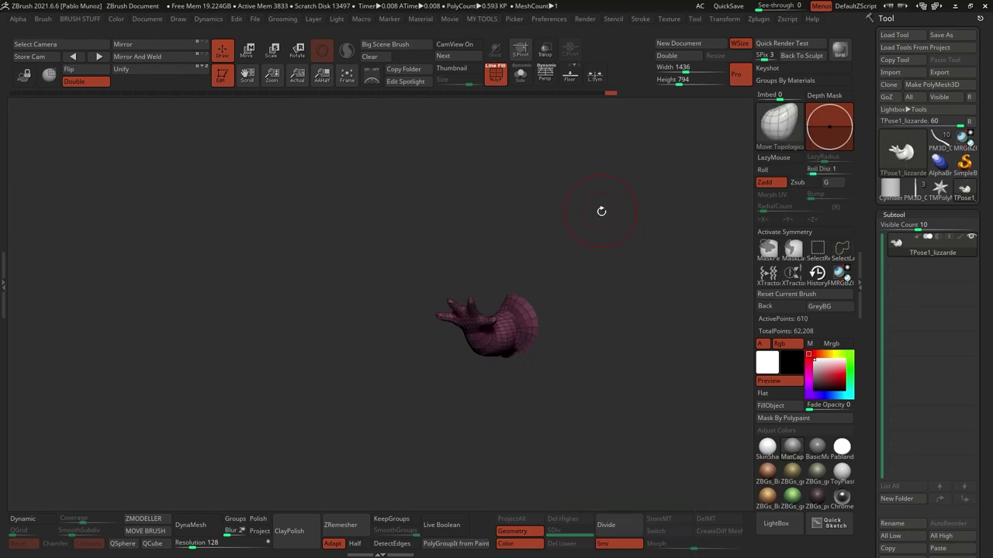
ctrl+shift+click(598, 210)
drag(561, 259, 658, 292)
ctrl+alt+shift+click(420, 398)
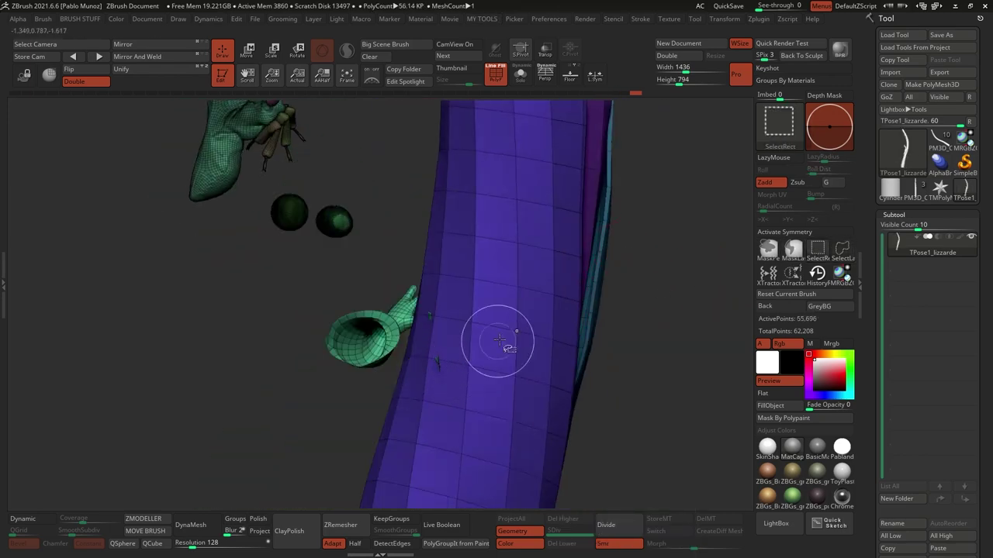
ctrl+shift+click(471, 334)
drag(567, 344, 443, 354)
key(space)
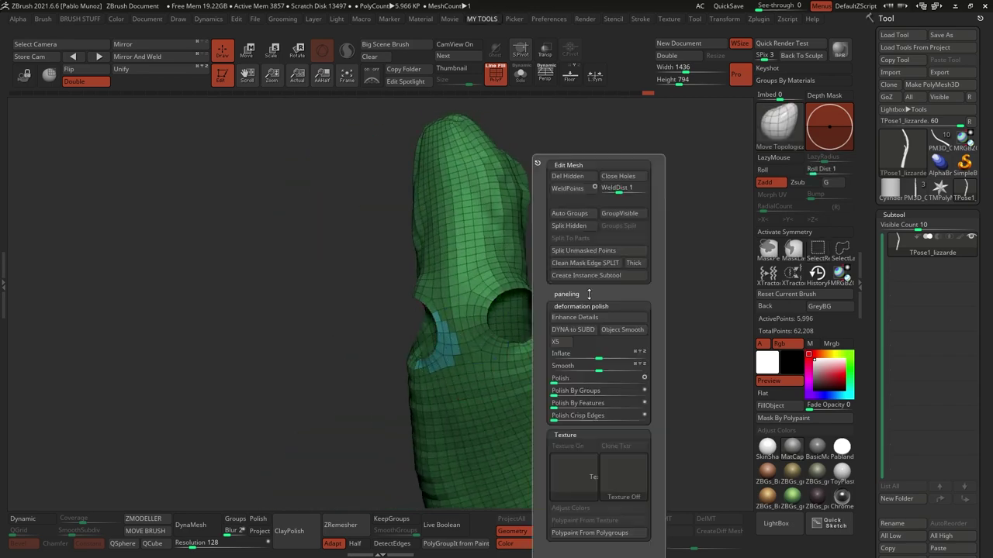
click(574, 224)
ctrl+shift+click(543, 280)
mouse_move(543, 280)
mouse_down()
mouse_move(528, 259)
mouse_move(589, 317)
mouse_up()
key(b)
click(587, 314)
key(shift+f)
key(space)
mouse_move(512, 372)
mouse_down()
mouse_move(543, 404)
mouse_move(537, 385)
mouse_move(570, 379)
mouse_up()
ctrl+shift+click(557, 388)
Lasso-isolate the lizard's hand, then reveal all the geometry again
ctrl+shift+drag(457, 428, 459, 428)
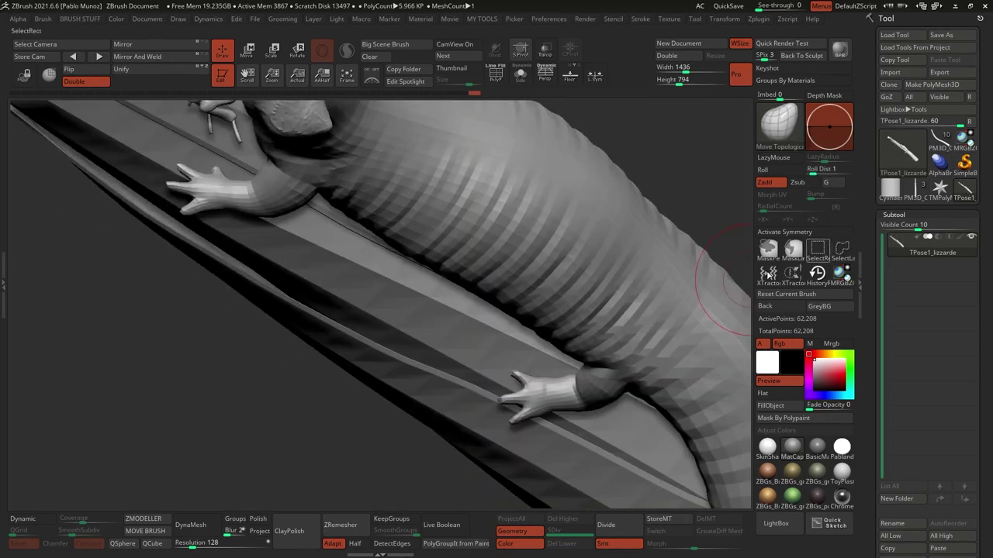
ctrl+shift+drag(473, 478, 567, 377)
ctrl+shift+click(561, 375)
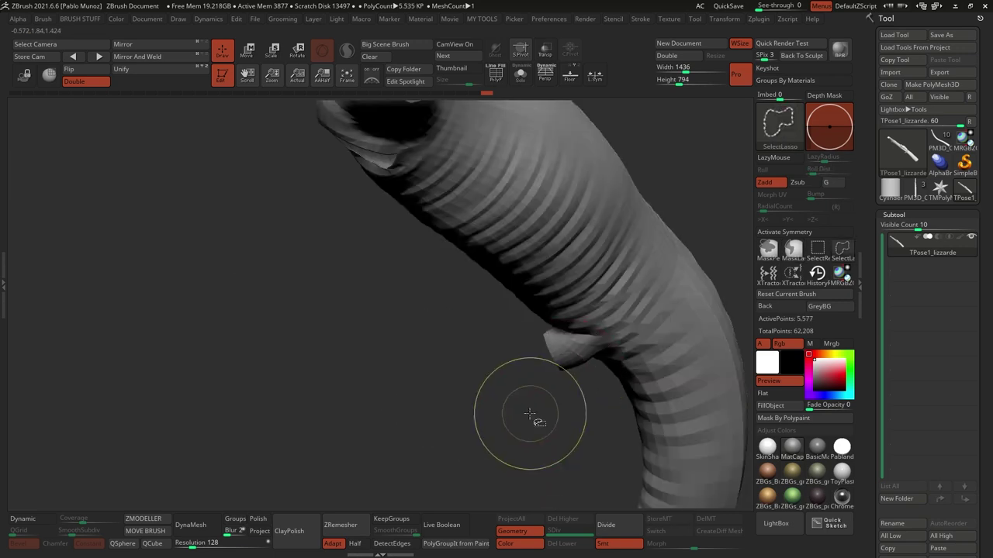
ctrl+shift+click(529, 413)
drag(530, 413, 531, 368)
Re-isolate the hand and mask the rest of the lizard, orbiting around the hand
ctrl+shift+click(553, 372)
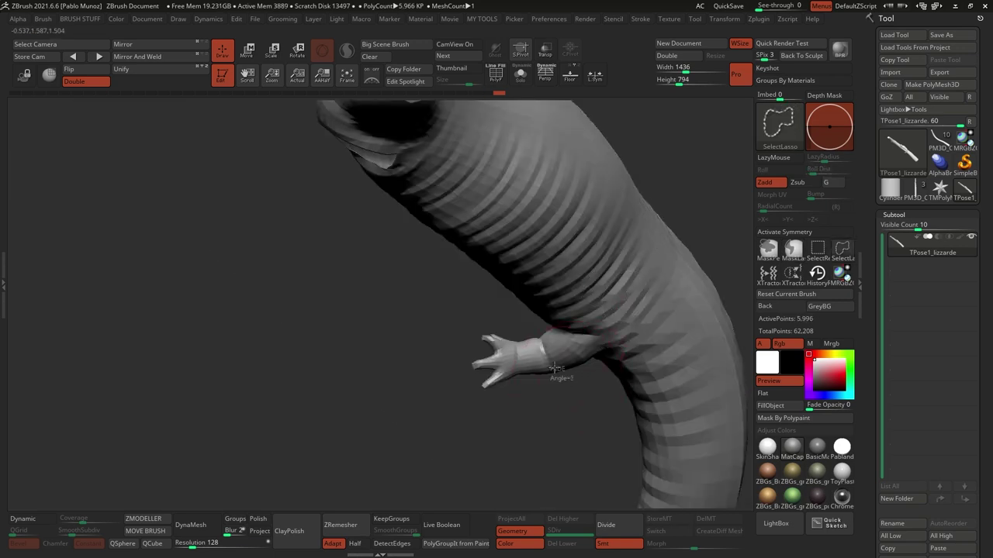
ctrl+shift+drag(443, 444, 444, 446)
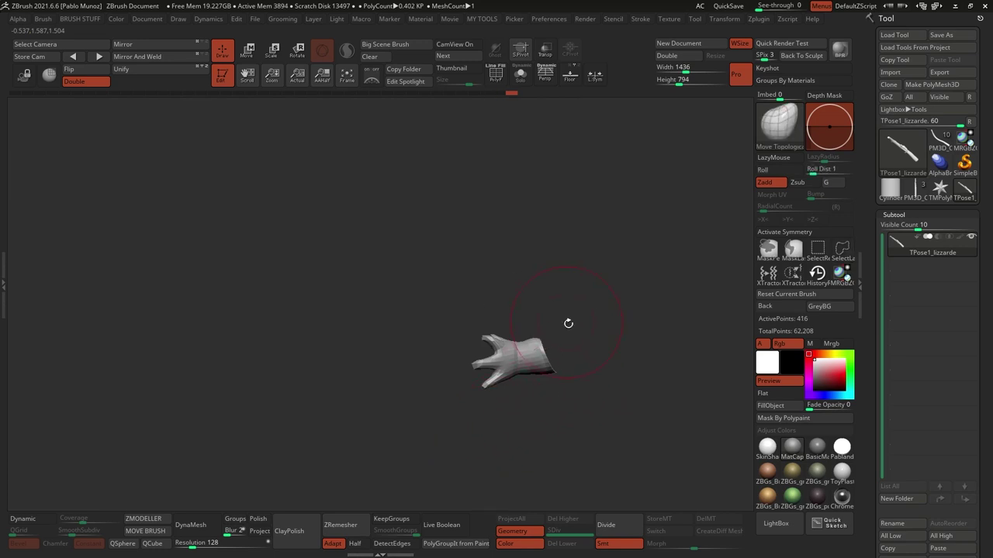
ctrl+shift+click(575, 339)
ctrl+click(504, 405)
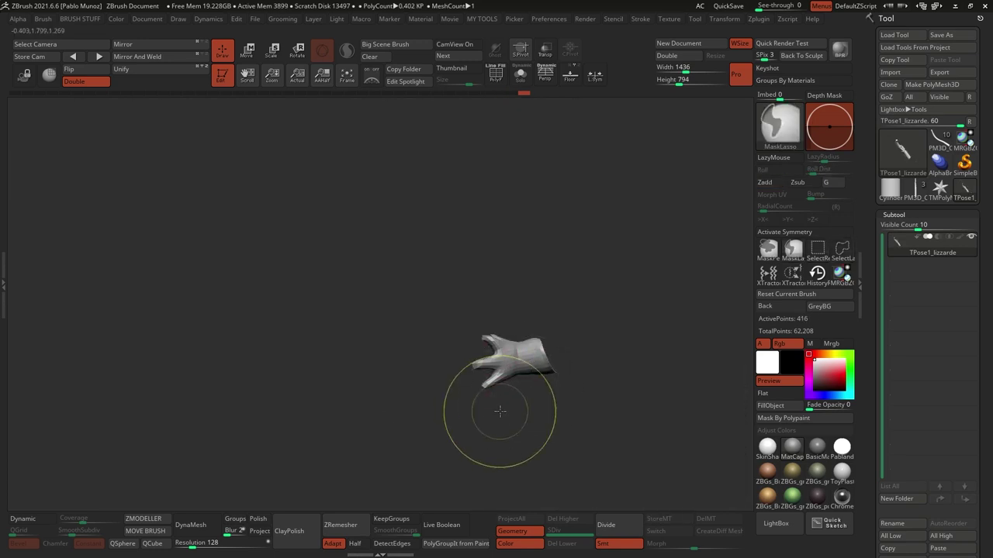
drag(562, 360, 310, 116)
drag(613, 317, 636, 294)
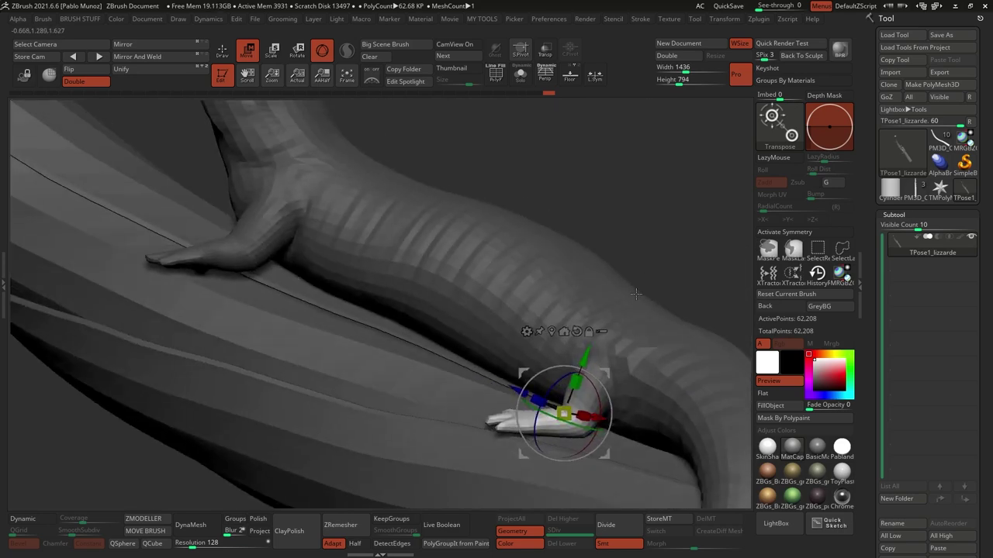
Zoom in on the body and hand and select the Inflate brush (BIN)
drag(556, 440, 246, 56)
key(q)
mouse_move(465, 310)
mouse_down()
mouse_move(532, 372)
mouse_move(434, 364)
mouse_move(508, 383)
mouse_move(476, 356)
mouse_move(613, 278)
mouse_move(543, 349)
mouse_move(527, 435)
mouse_move(615, 352)
mouse_move(567, 333)
mouse_move(543, 341)
mouse_move(510, 333)
mouse_move(437, 250)
mouse_move(499, 233)
mouse_move(434, 279)
mouse_move(423, 317)
mouse_up()
key(b)
key(i)
key(n)
key(space)
key(w)
key(q)
Toggle between Move and Draw modes to reposition the front arm onto the branch
key(w)
key(w)
mouse_move(429, 211)
mouse_down()
mouse_move(411, 272)
mouse_move(437, 277)
mouse_move(394, 454)
mouse_move(466, 403)
mouse_move(550, 427)
mouse_move(510, 359)
mouse_move(481, 364)
mouse_move(465, 349)
mouse_move(497, 333)
mouse_move(609, 320)
mouse_move(565, 334)
mouse_move(553, 416)
mouse_move(532, 354)
mouse_move(610, 387)
mouse_move(732, 155)
mouse_move(543, 311)
mouse_move(441, 305)
mouse_move(465, 281)
mouse_up()
key(q)
key(w)
key(q)
key(w)
key(q)
key(w)
key(q)
key(w)
key(q)
key(space)
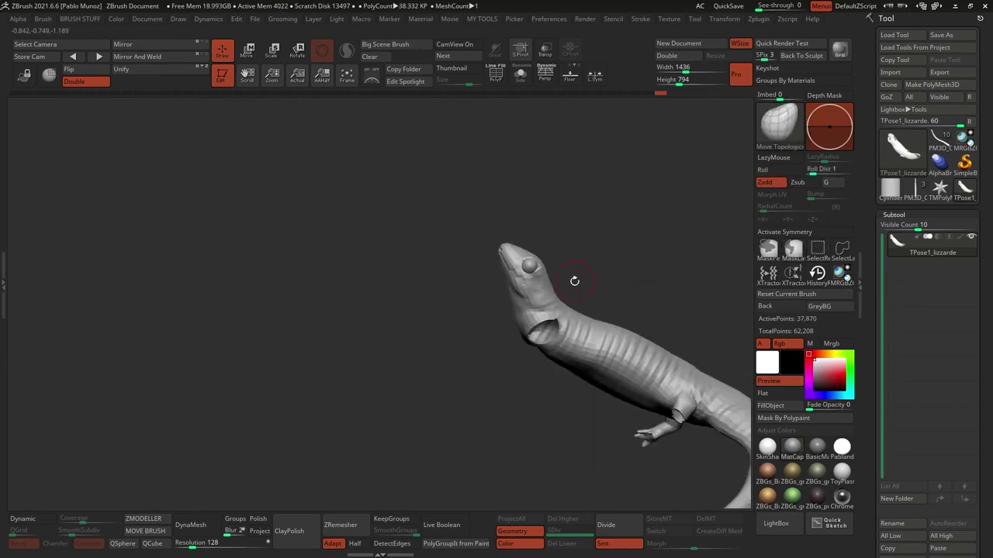
Raise the lizard's head and chest, checking the pose from a side view
key(w)
mouse_move(604, 258)
mouse_down()
mouse_move(626, 258)
mouse_move(502, 299)
mouse_up()
key(q)
mouse_move(491, 344)
mouse_down()
mouse_move(543, 377)
mouse_move(528, 403)
mouse_move(543, 326)
mouse_move(621, 363)
mouse_move(432, 344)
mouse_move(560, 257)
mouse_move(477, 252)
mouse_move(450, 279)
mouse_move(468, 388)
mouse_move(434, 372)
mouse_move(343, 380)
mouse_move(439, 262)
mouse_move(527, 310)
mouse_move(556, 363)
mouse_move(543, 333)
mouse_move(597, 355)
mouse_up()
key(w)
key(q)
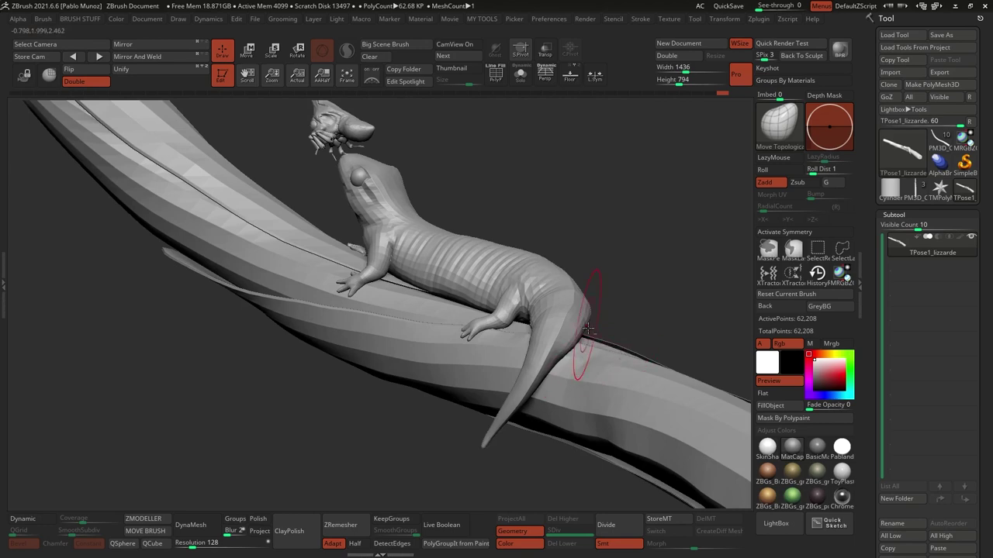
Hide the crest piece above the head and frame a close view of the head
drag(366, 305, 609, 304)
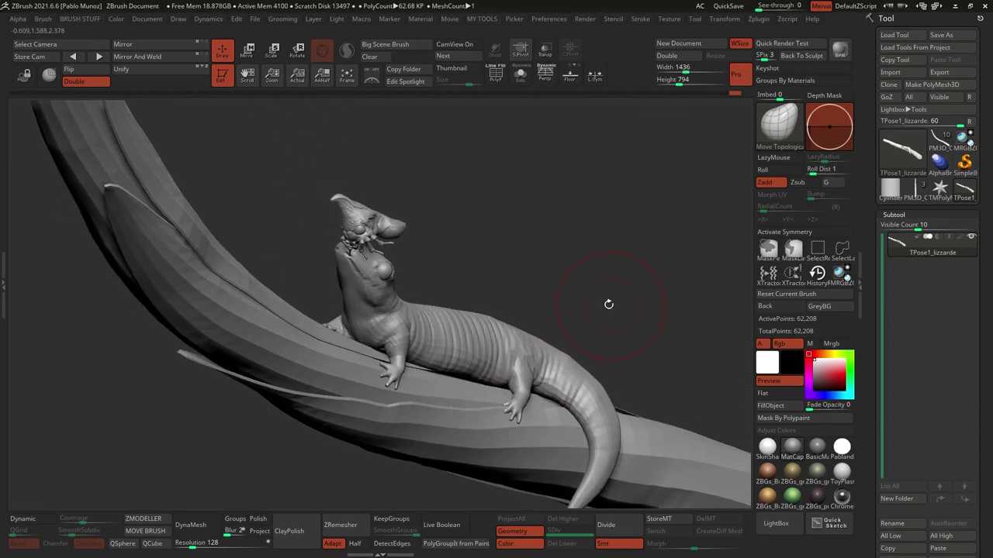
ctrl+alt+shift+click(360, 230)
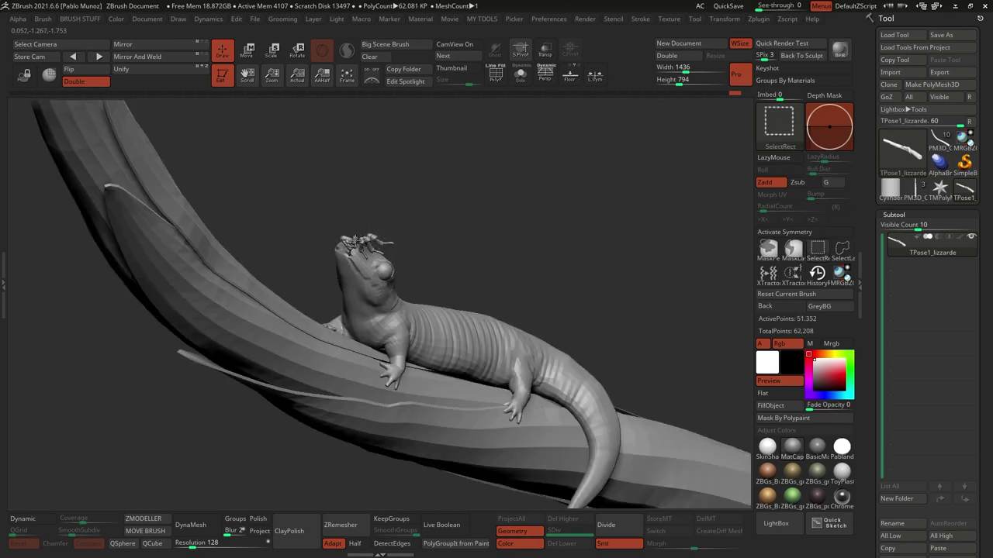
alt+drag(372, 219, 305, 188)
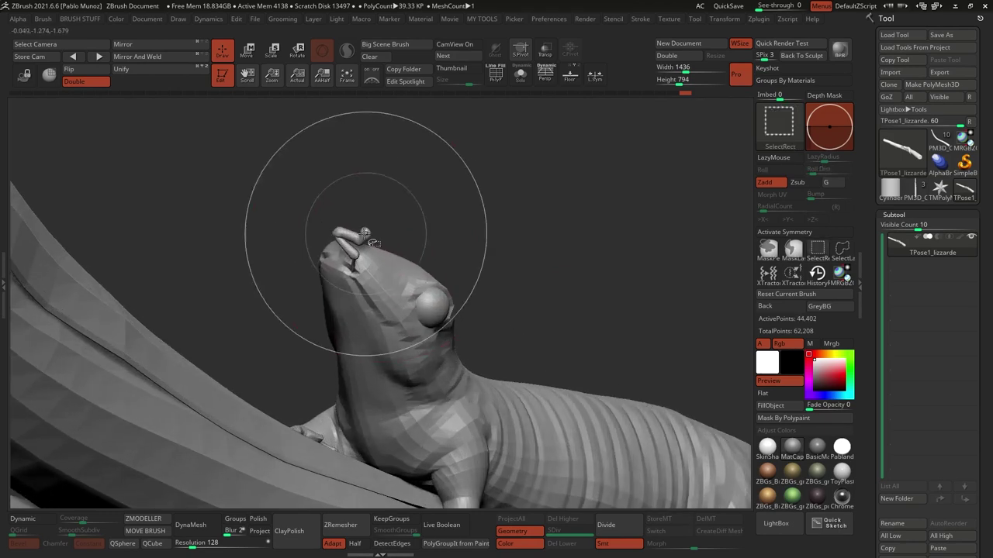
alt+drag(555, 313, 287, 125)
alt+drag(418, 244, 450, 221)
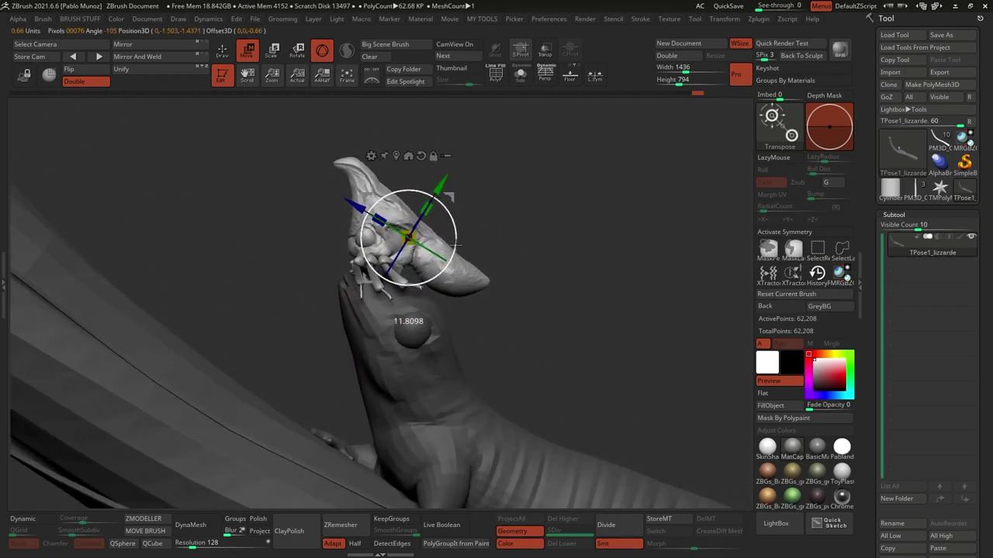
drag(457, 248, 555, 227)
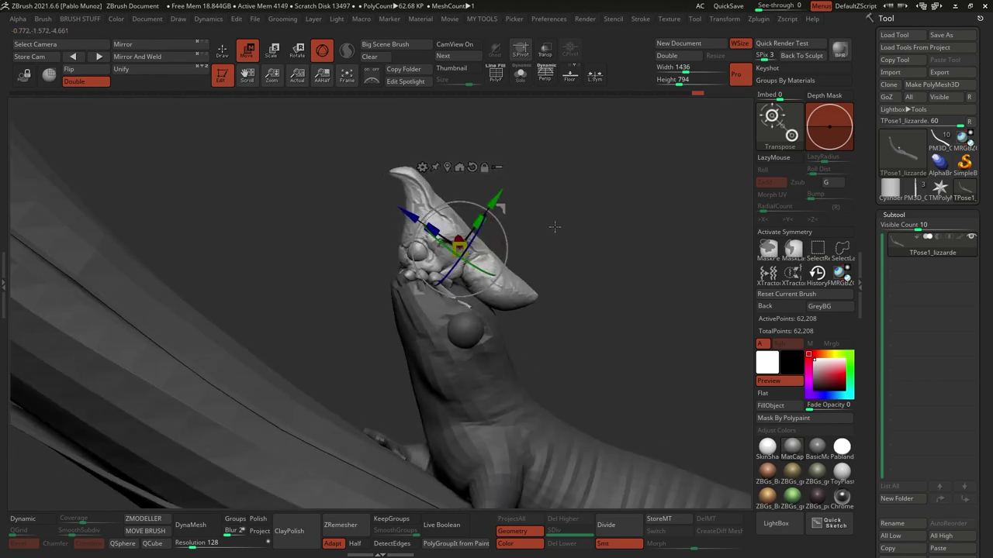
mouse_move(476, 246)
mouse_down()
mouse_move(507, 220)
mouse_move(465, 256)
mouse_move(576, 211)
mouse_move(498, 282)
mouse_move(465, 248)
mouse_up()
Place the Move gizmo on a moth leg and rotate it down onto the snout
key(q)
key(w)
mouse_move(333, 256)
mouse_down()
mouse_move(343, 243)
mouse_move(373, 295)
mouse_move(421, 332)
mouse_move(503, 265)
mouse_move(233, 58)
mouse_up()
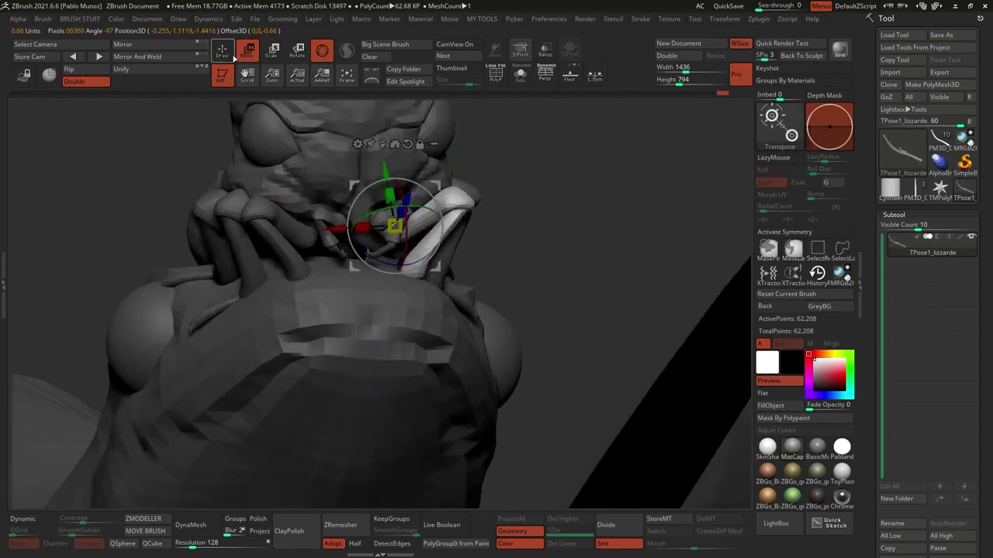
drag(512, 207, 250, 73)
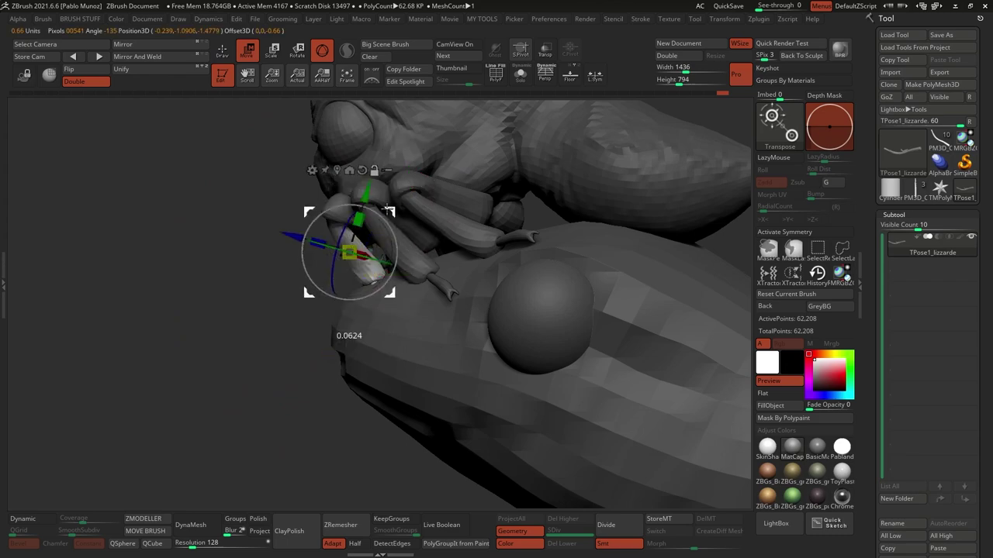
drag(314, 146, 315, 281)
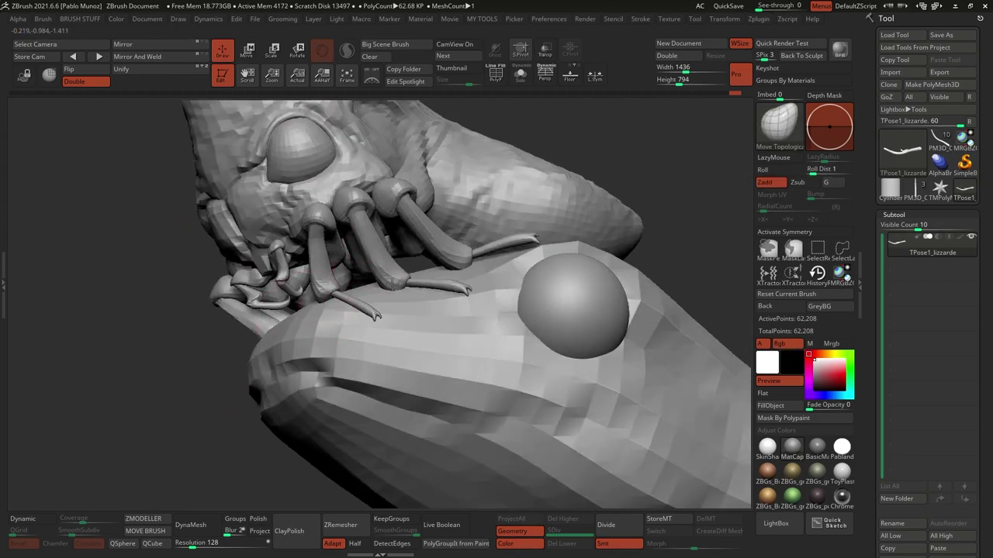
drag(514, 244, 640, 278)
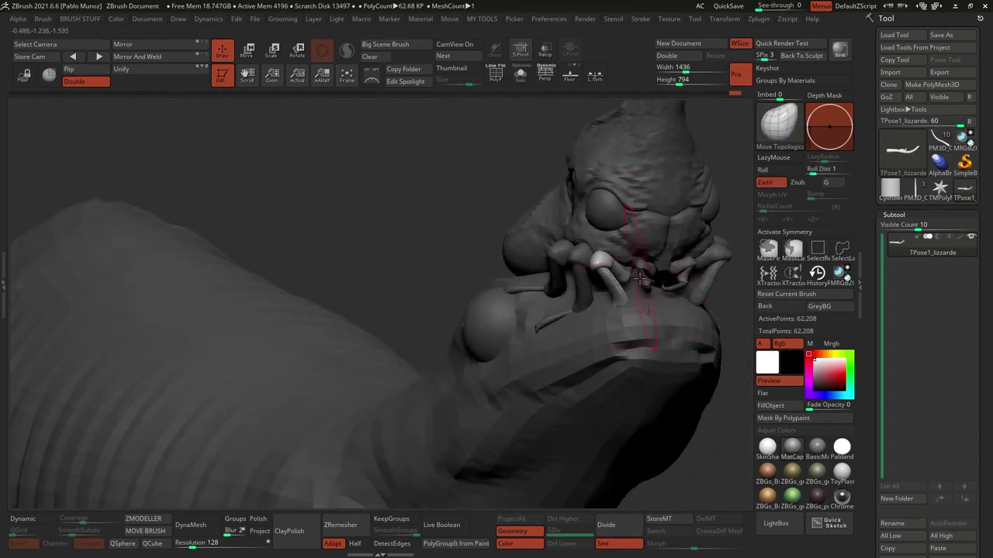
drag(414, 216, 605, 234)
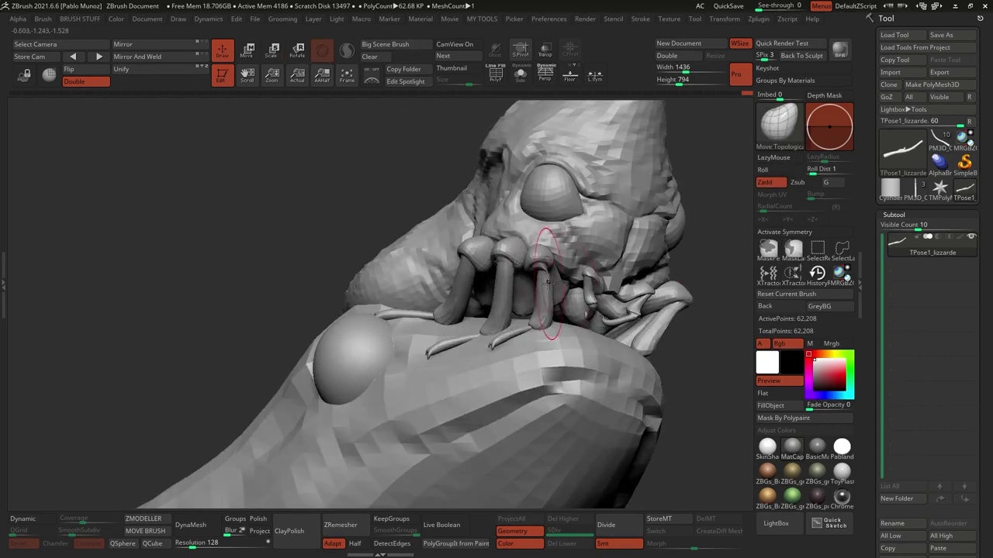
Isolate a single moth leg piece, then show all parts again
right_drag(482, 328, 528, 349)
ctrl+shift+click(530, 349)
ctrl+shift+click(518, 351)
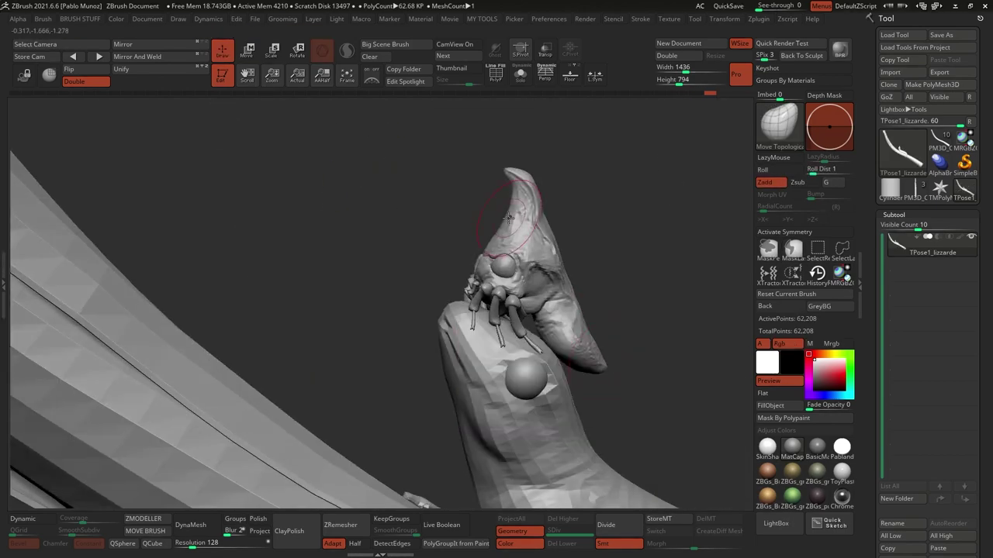
Frame the model, zoom in on the lizard and select the Move brush (BMV)
key(f)
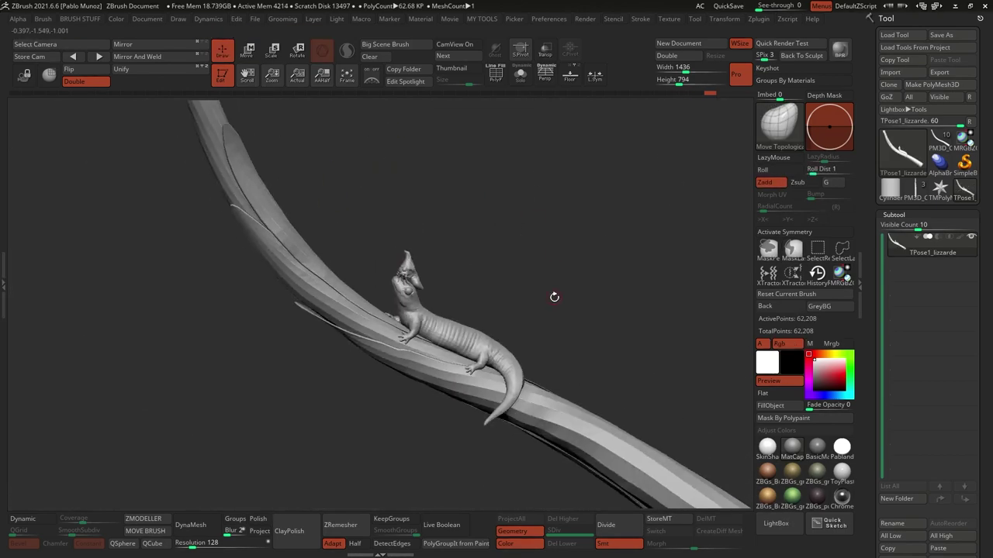
drag(554, 295, 602, 306)
click(764, 20)
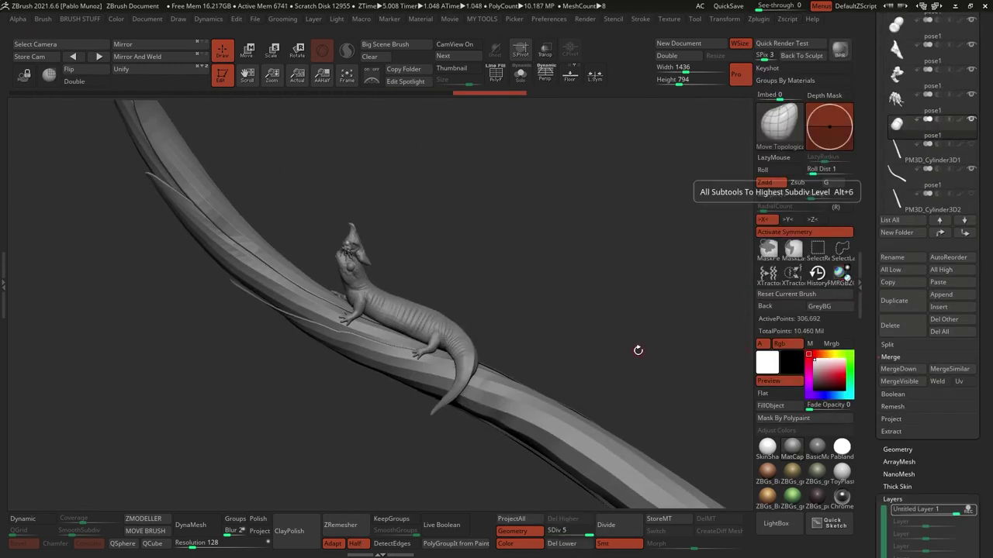
alt+drag(443, 345, 570, 346)
key(b)
key(m)
key(v)
mouse_move(623, 277)
mouse_down()
mouse_move(581, 284)
mouse_move(599, 272)
mouse_move(454, 237)
mouse_move(406, 246)
mouse_move(405, 297)
mouse_move(377, 256)
mouse_move(466, 256)
mouse_up()
Make the moth creature active and raise all SubTools to their highest subdivision
alt+click(377, 255)
scroll(943, 395, down, 5)
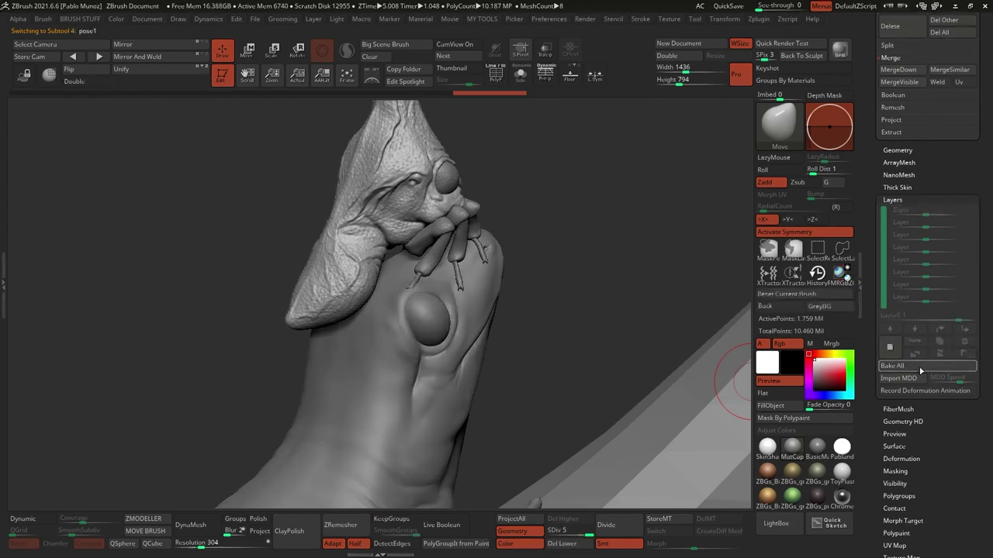
mouse_move(416, 288)
mouse_down()
mouse_move(514, 274)
mouse_move(528, 110)
mouse_move(470, 339)
mouse_move(476, 333)
mouse_move(476, 353)
mouse_move(455, 288)
mouse_move(514, 273)
mouse_move(333, 343)
mouse_move(416, 329)
mouse_move(426, 417)
mouse_move(388, 341)
mouse_move(421, 321)
mouse_move(466, 388)
mouse_up()
key(d)
key(d)
key(b)
key(m)
key(t)
Select the lizard body and press its fingers and toes against the branch
drag(435, 435, 439, 288)
alt+click(488, 329)
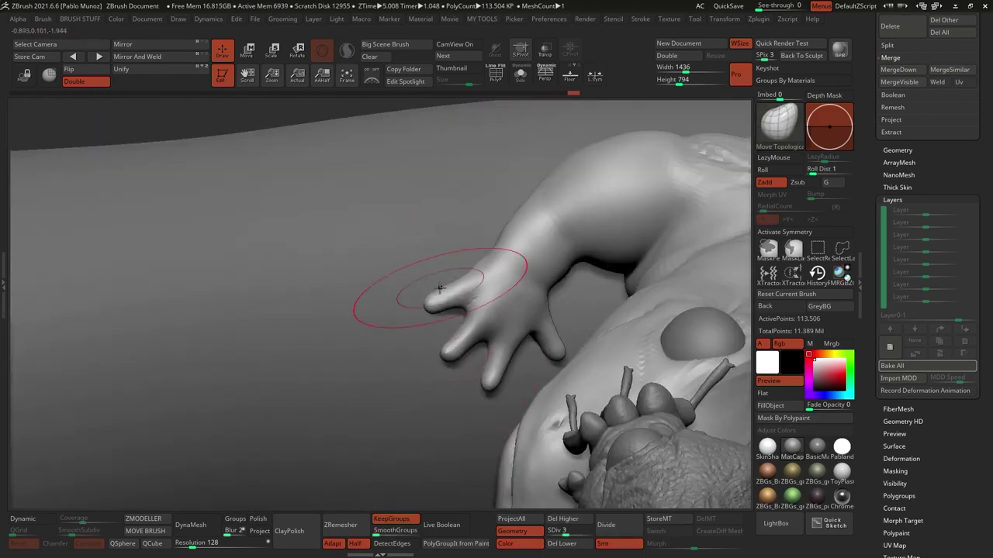
drag(515, 340, 526, 285)
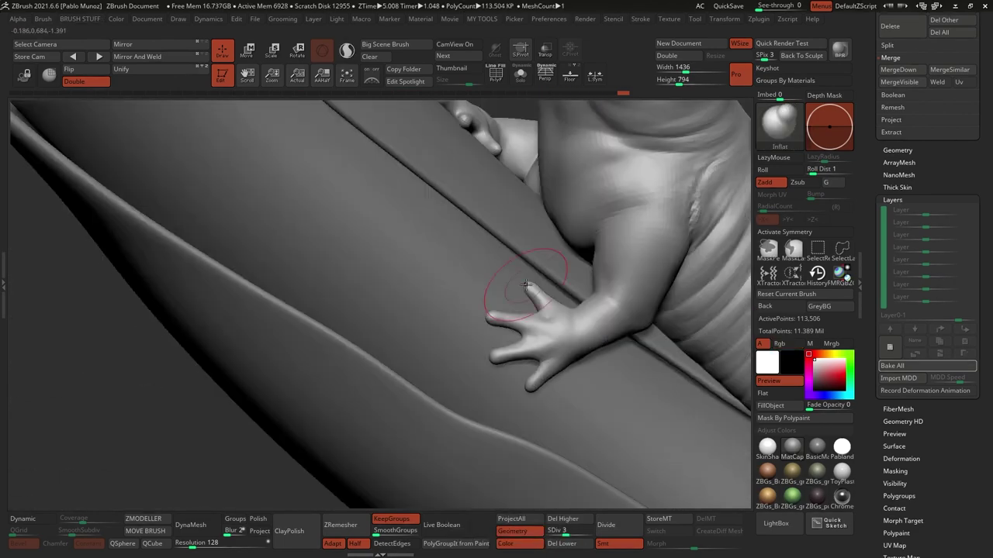
drag(530, 354, 642, 276)
key(b)
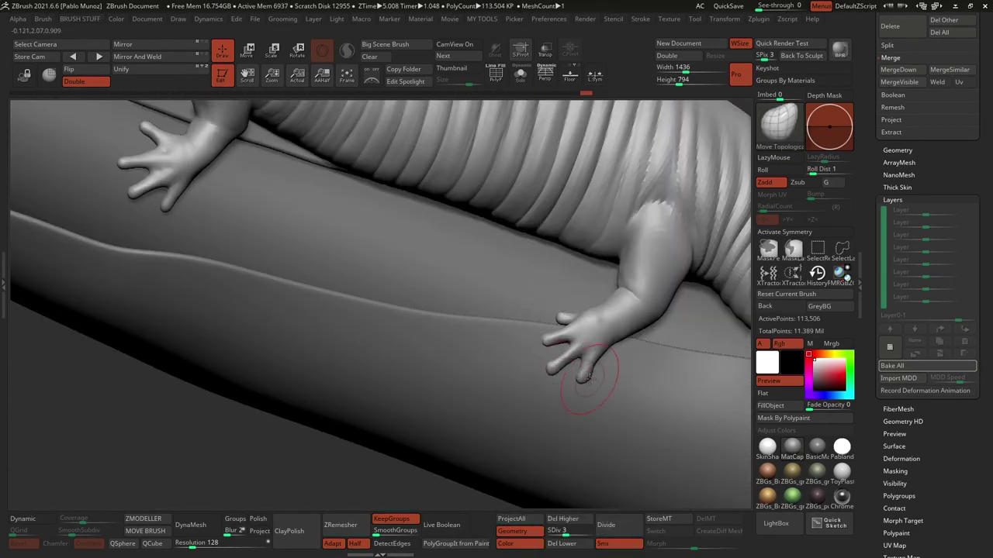
drag(589, 378, 613, 294)
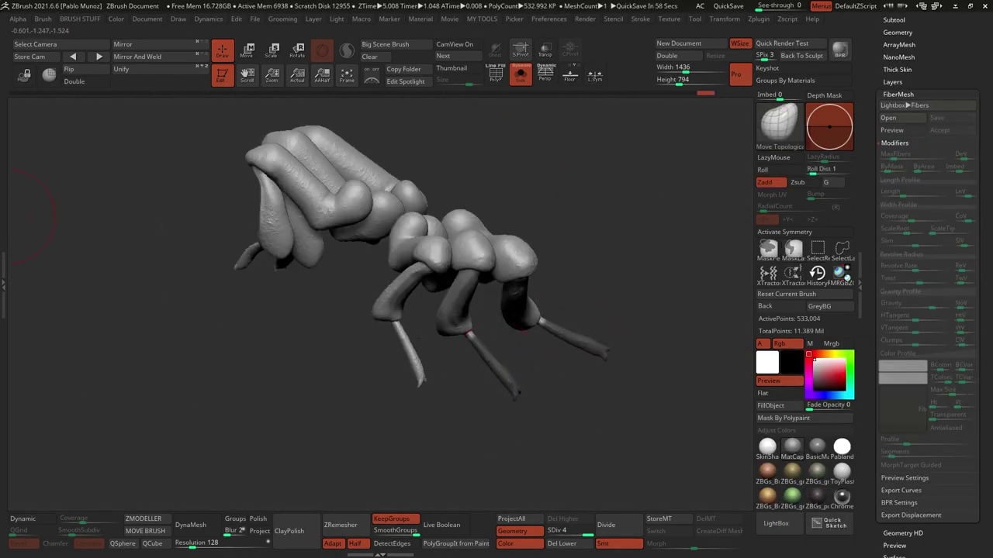
Preview FiberMesh hairs on the moth's legs, open Width Profile and set length 121
drag(15, 217, 434, 419)
scroll(914, 418, down, 5)
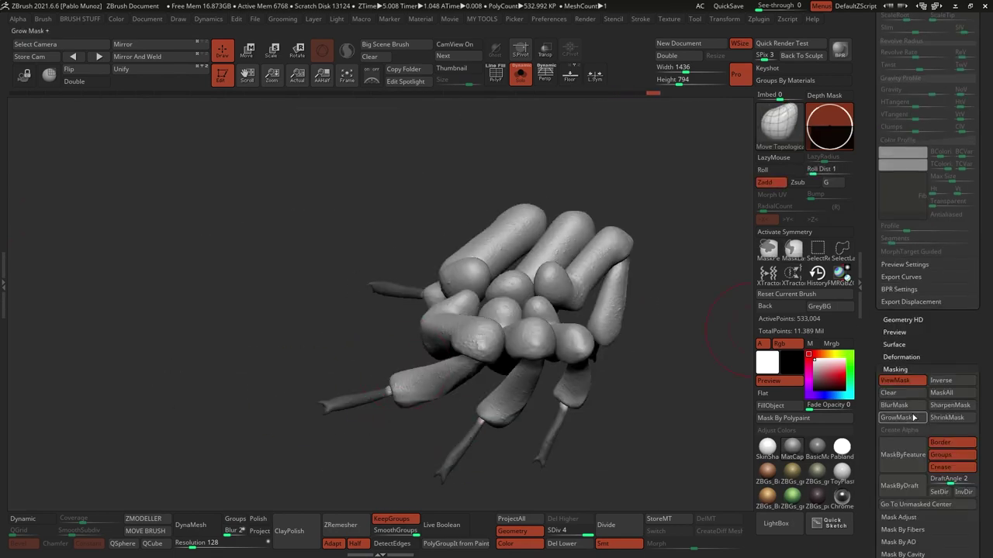
drag(699, 404, 612, 326)
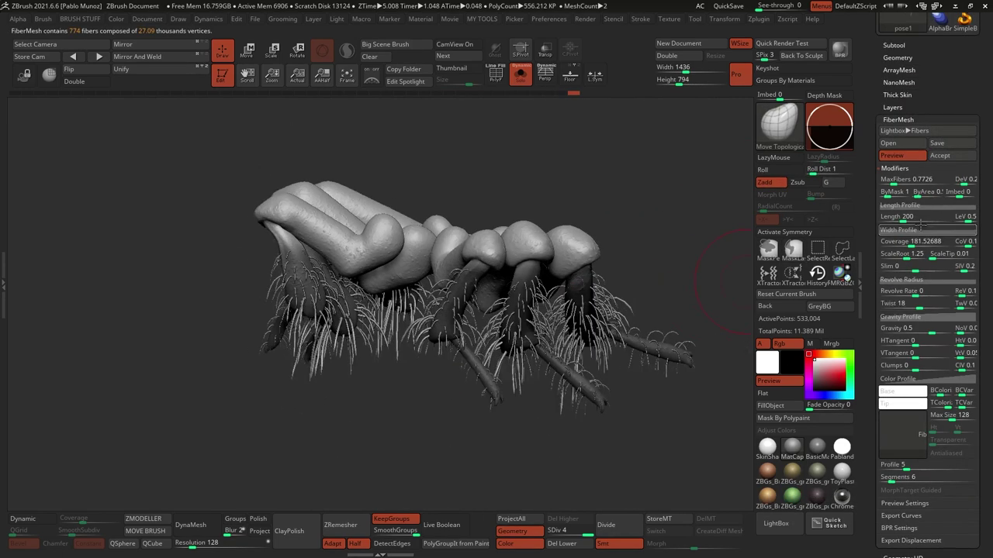
click(923, 230)
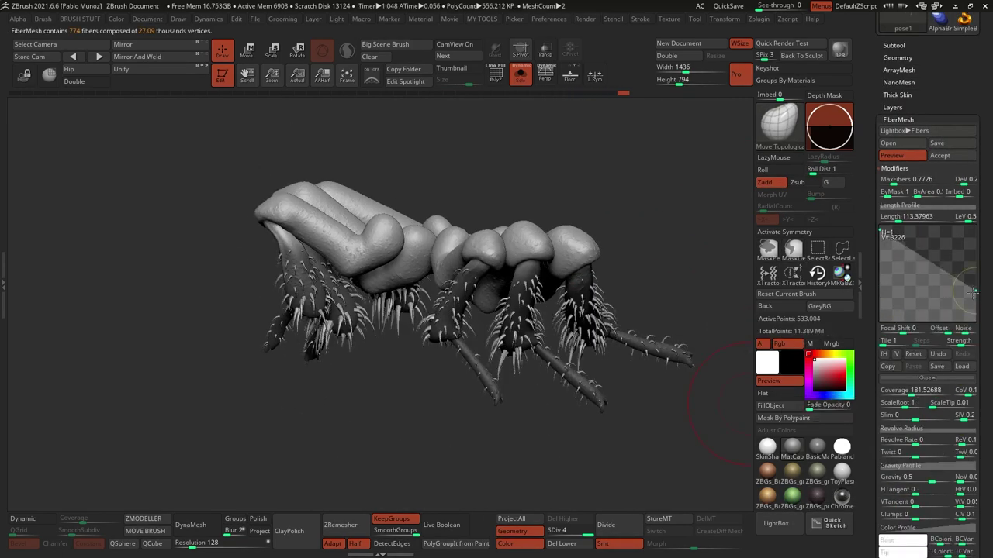
key(Return)
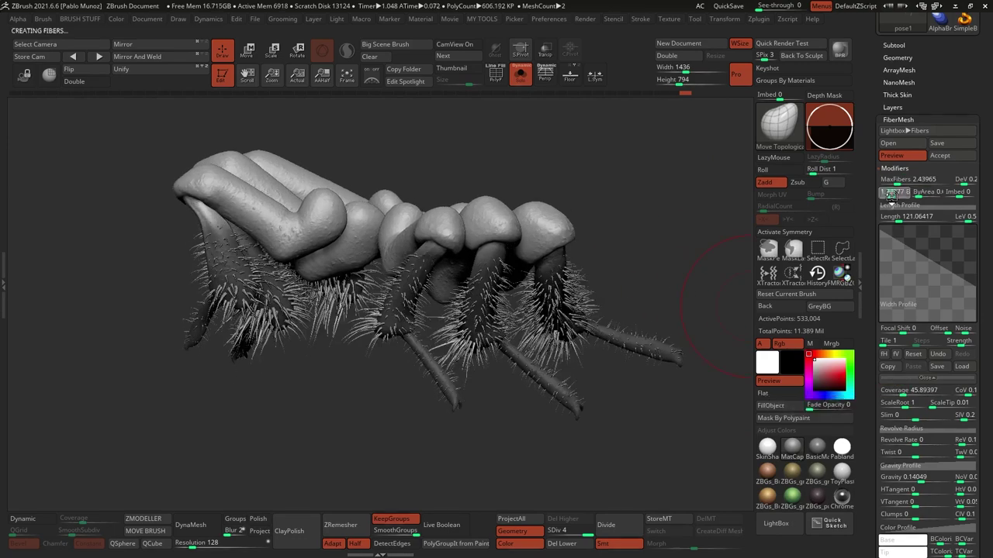